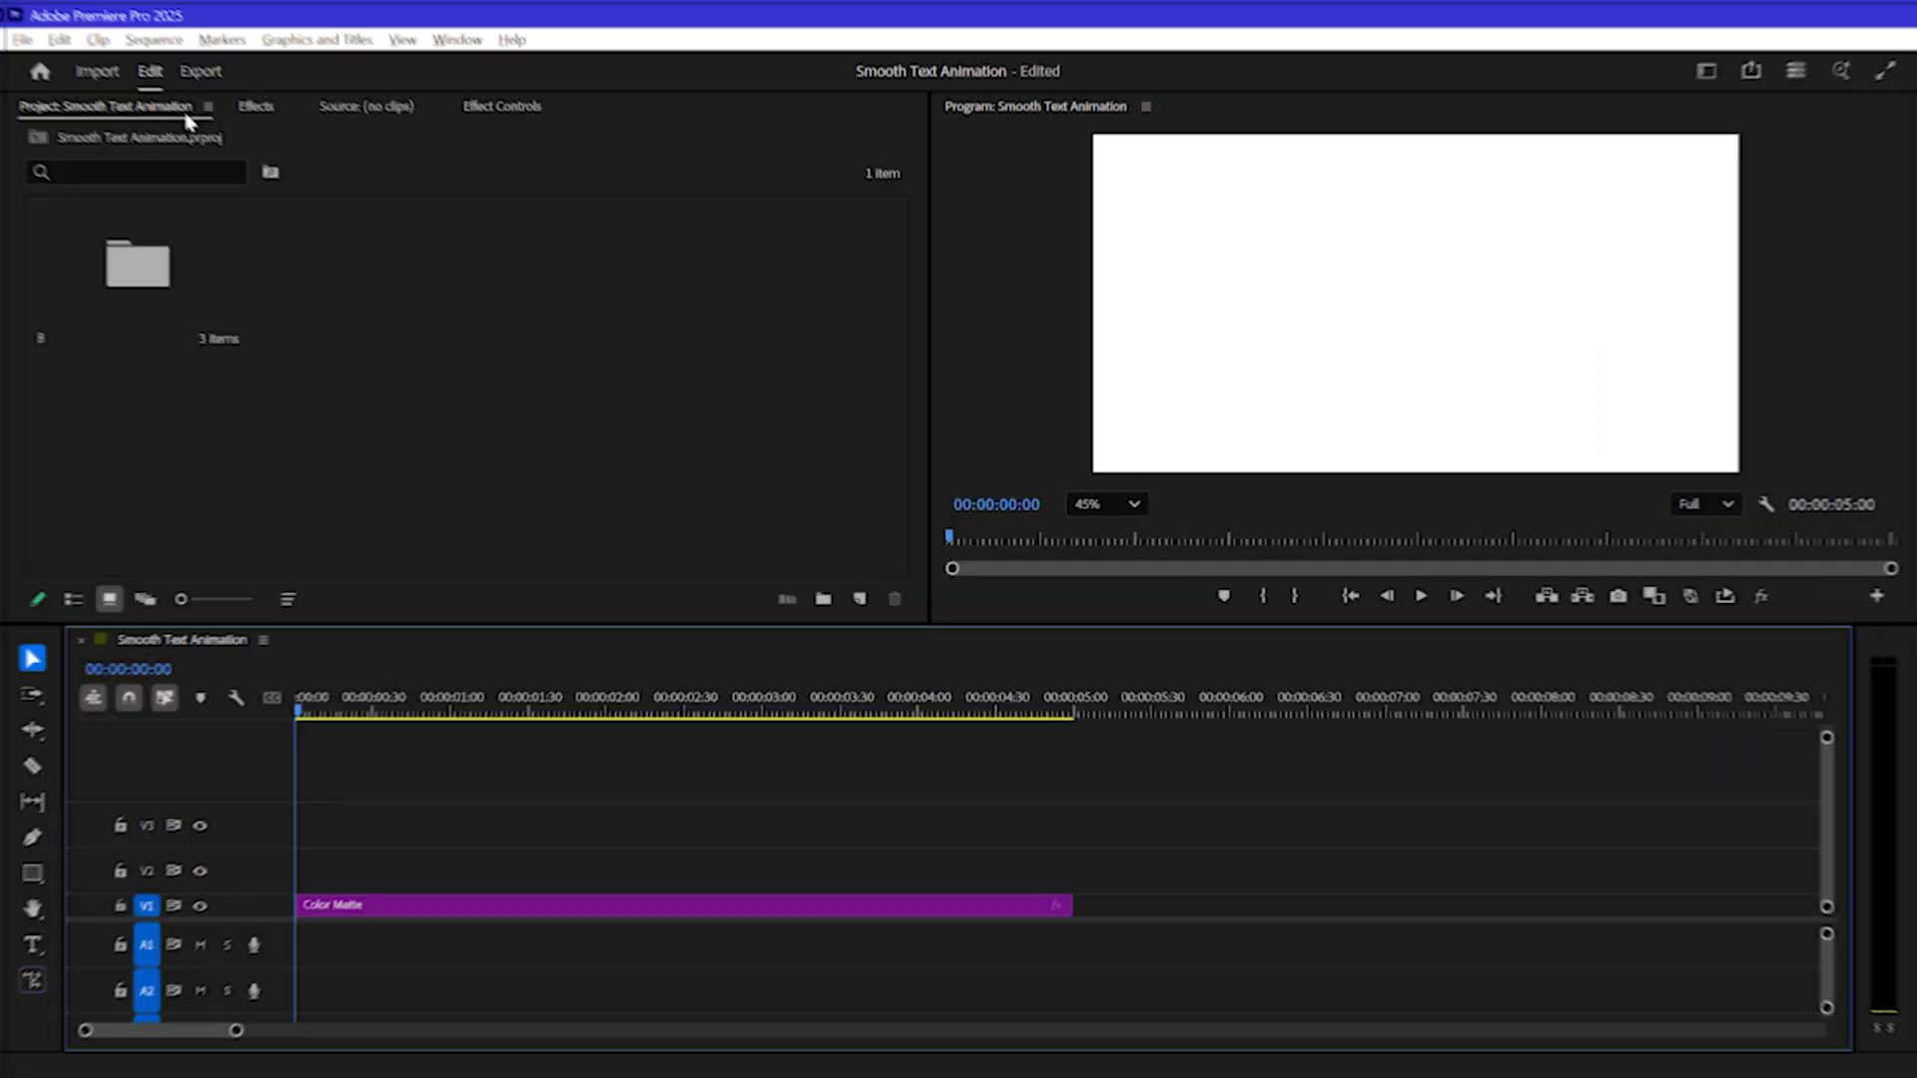
Step: Confirm in Sequence Settings that the timebase stays at 60.00 frames per second
click(153, 40)
click(209, 64)
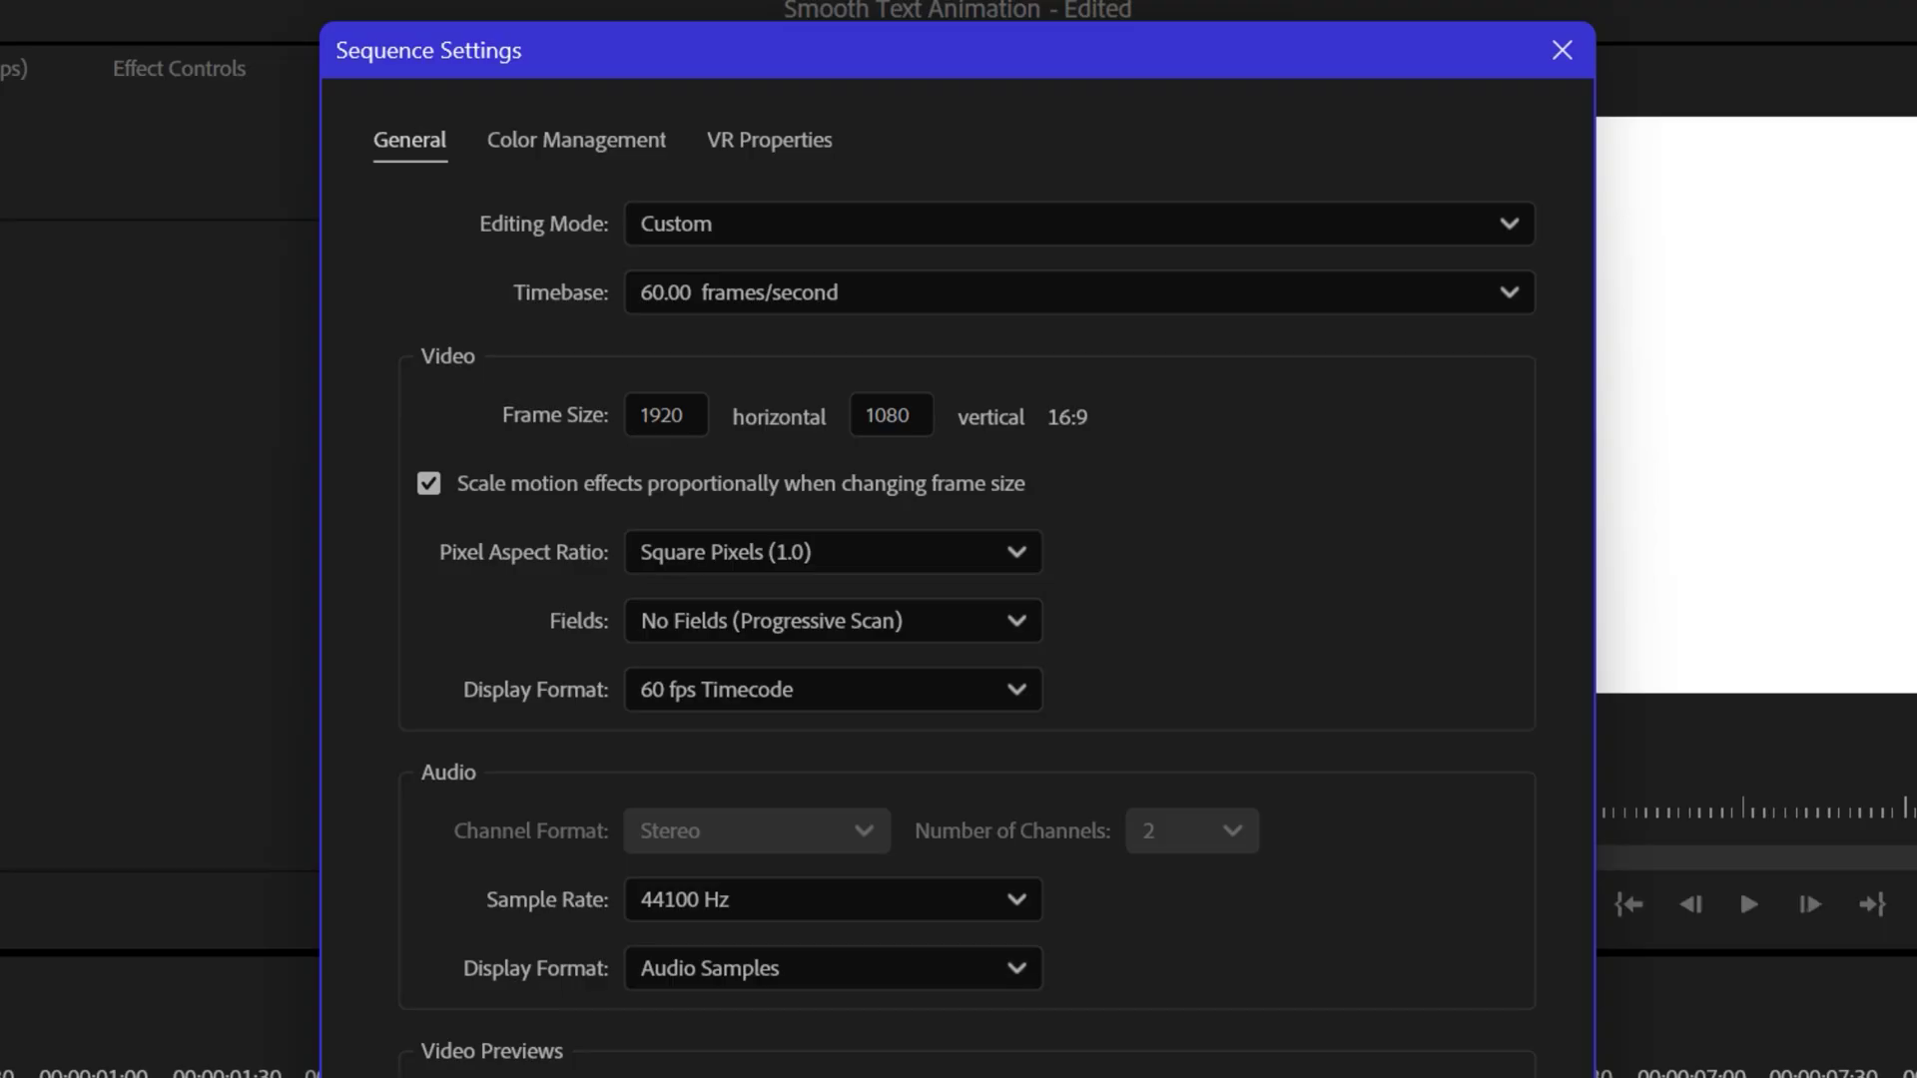
click(760, 300)
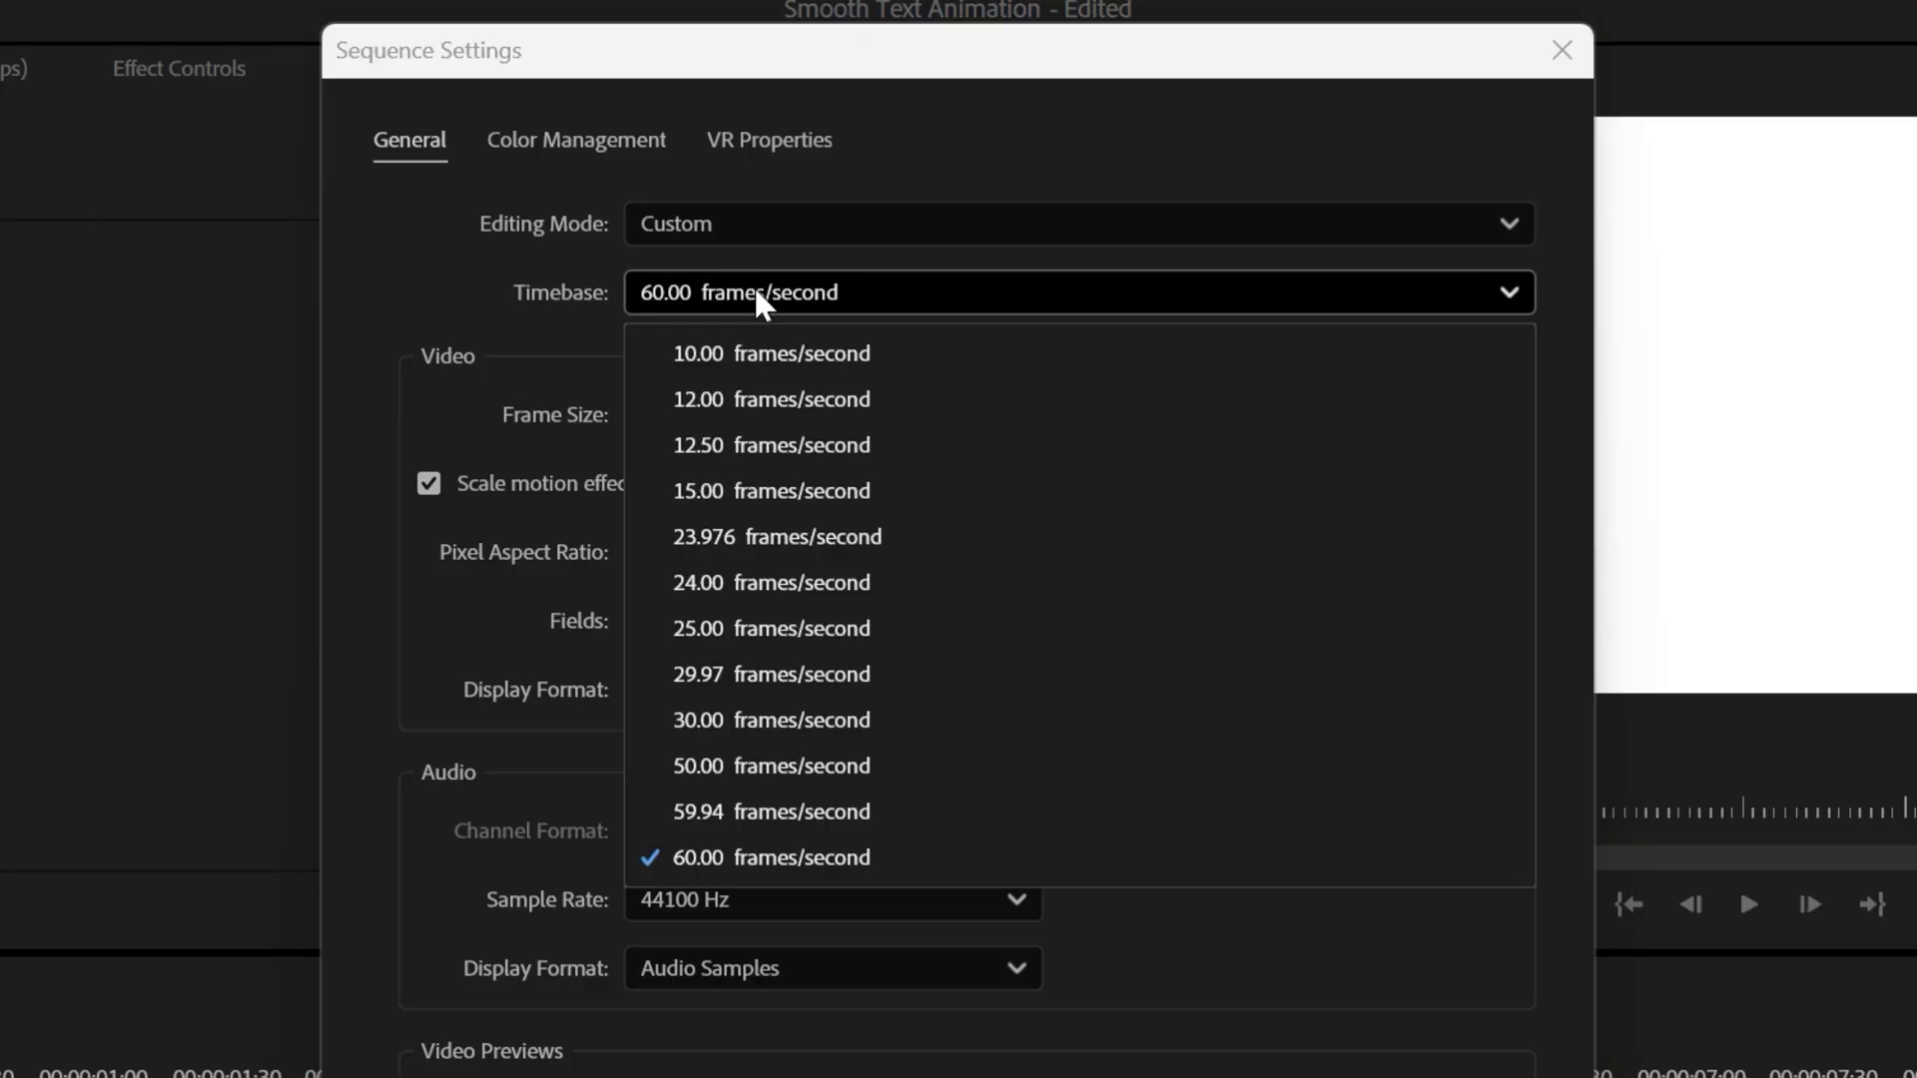
click(760, 300)
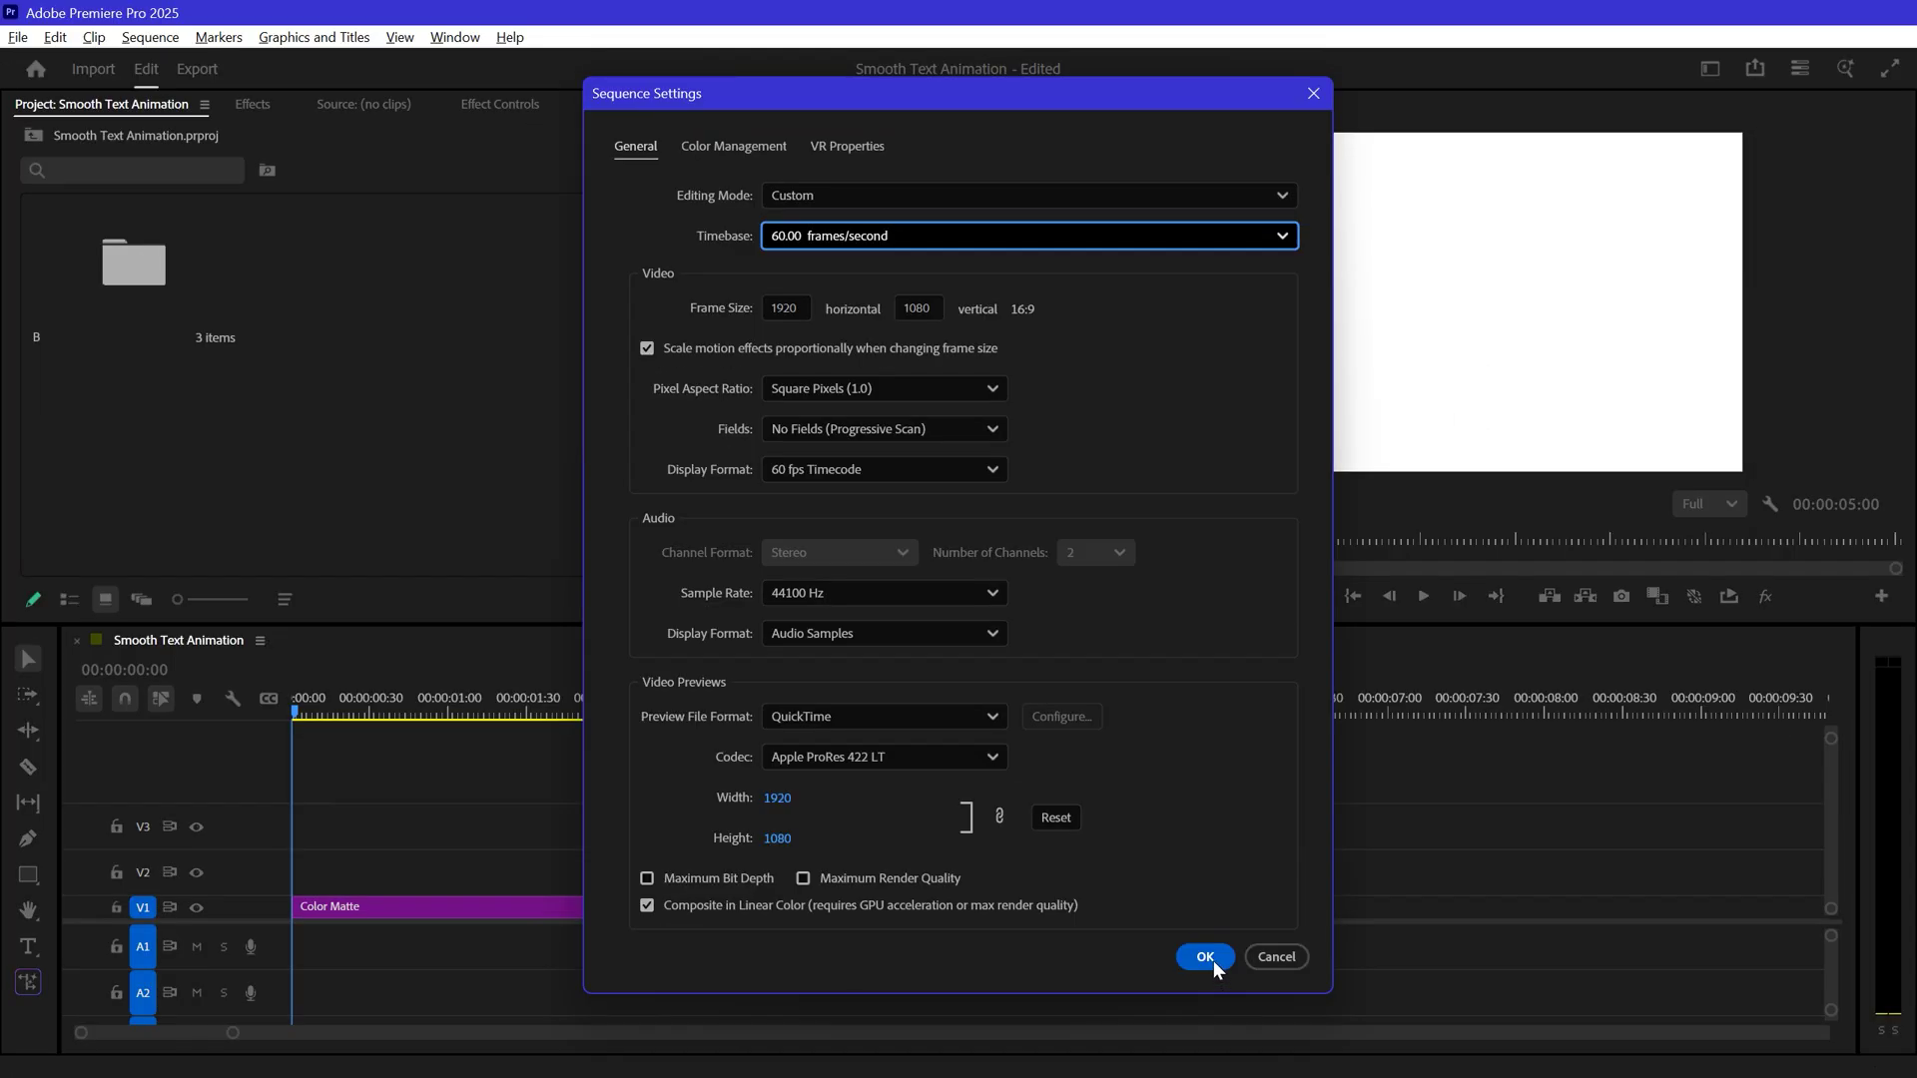
click(1205, 958)
Step: Add the title 'Smooth Text Animation' and style it Inter Bold at size 124
key(t)
click(1403, 326)
text(Smooth Text Animation)
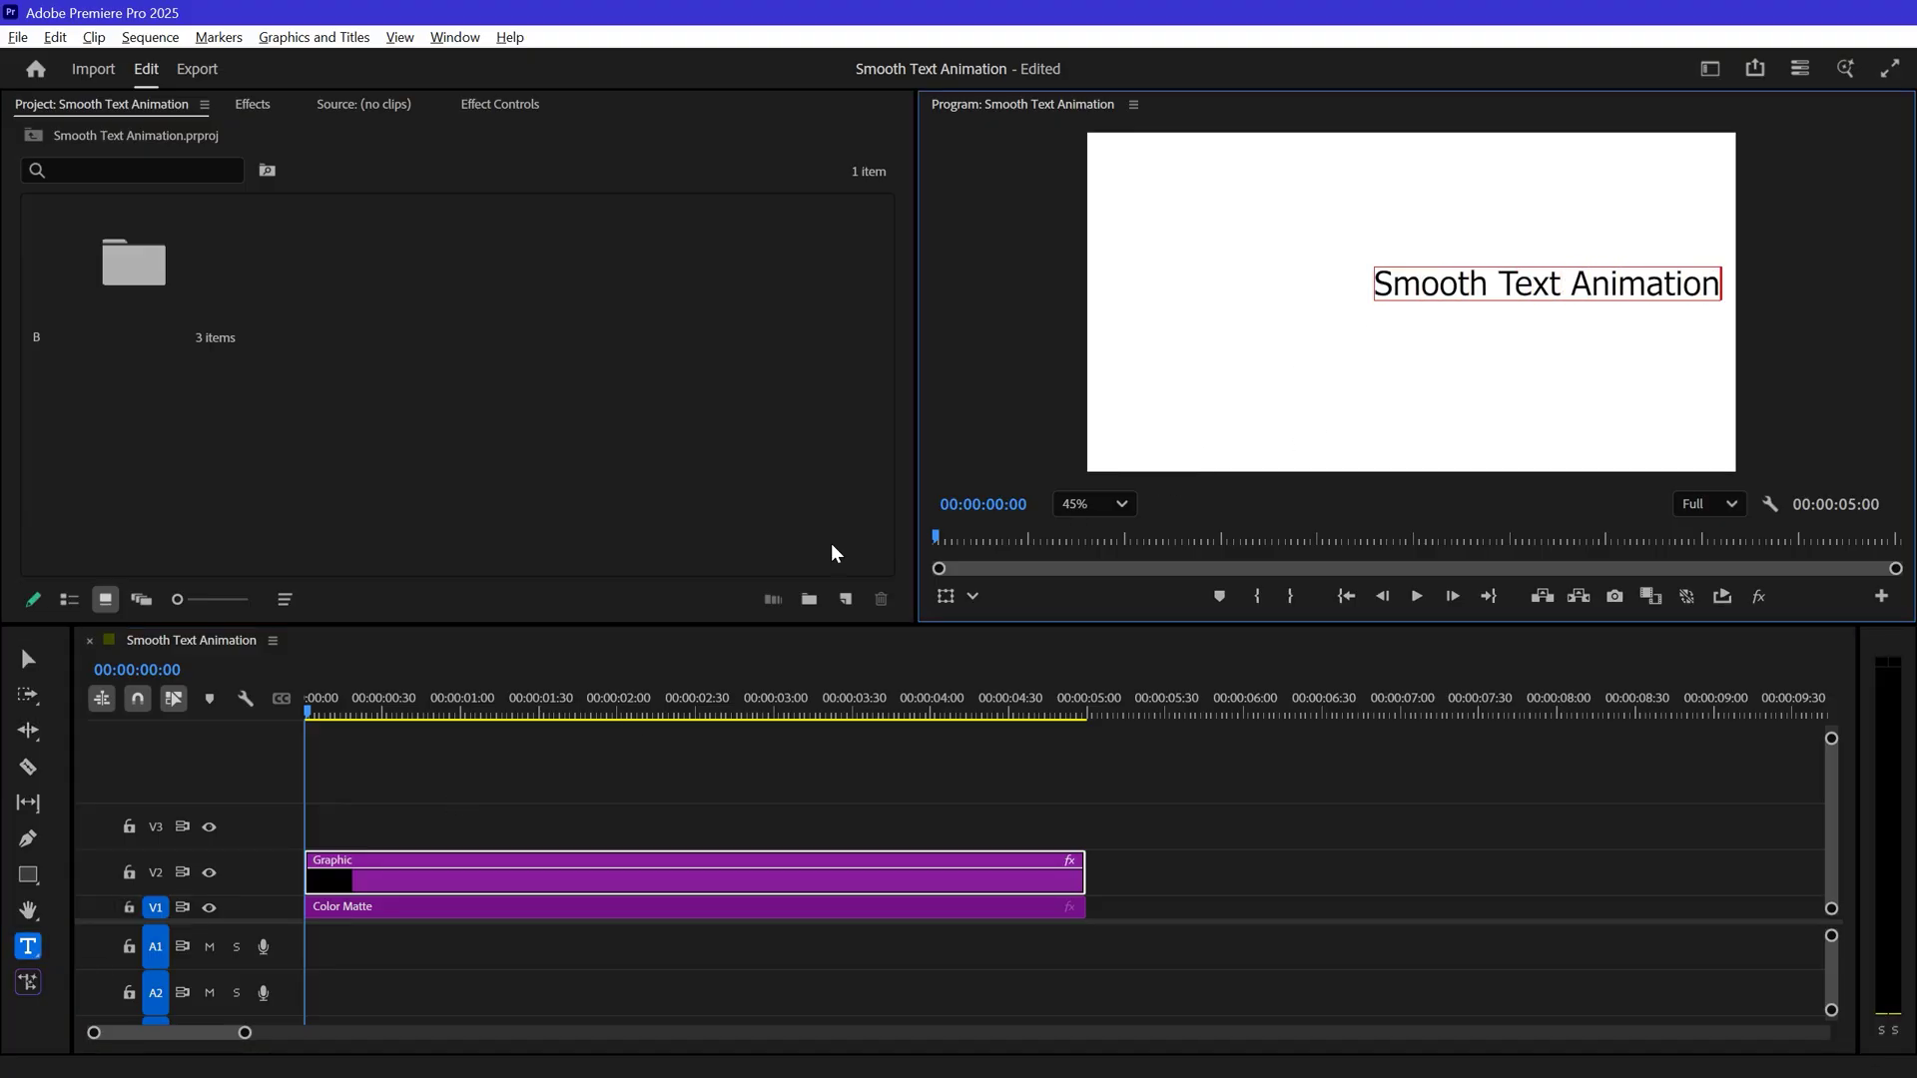
key(Escape)
click(1810, 333)
text(inter)
click(1631, 676)
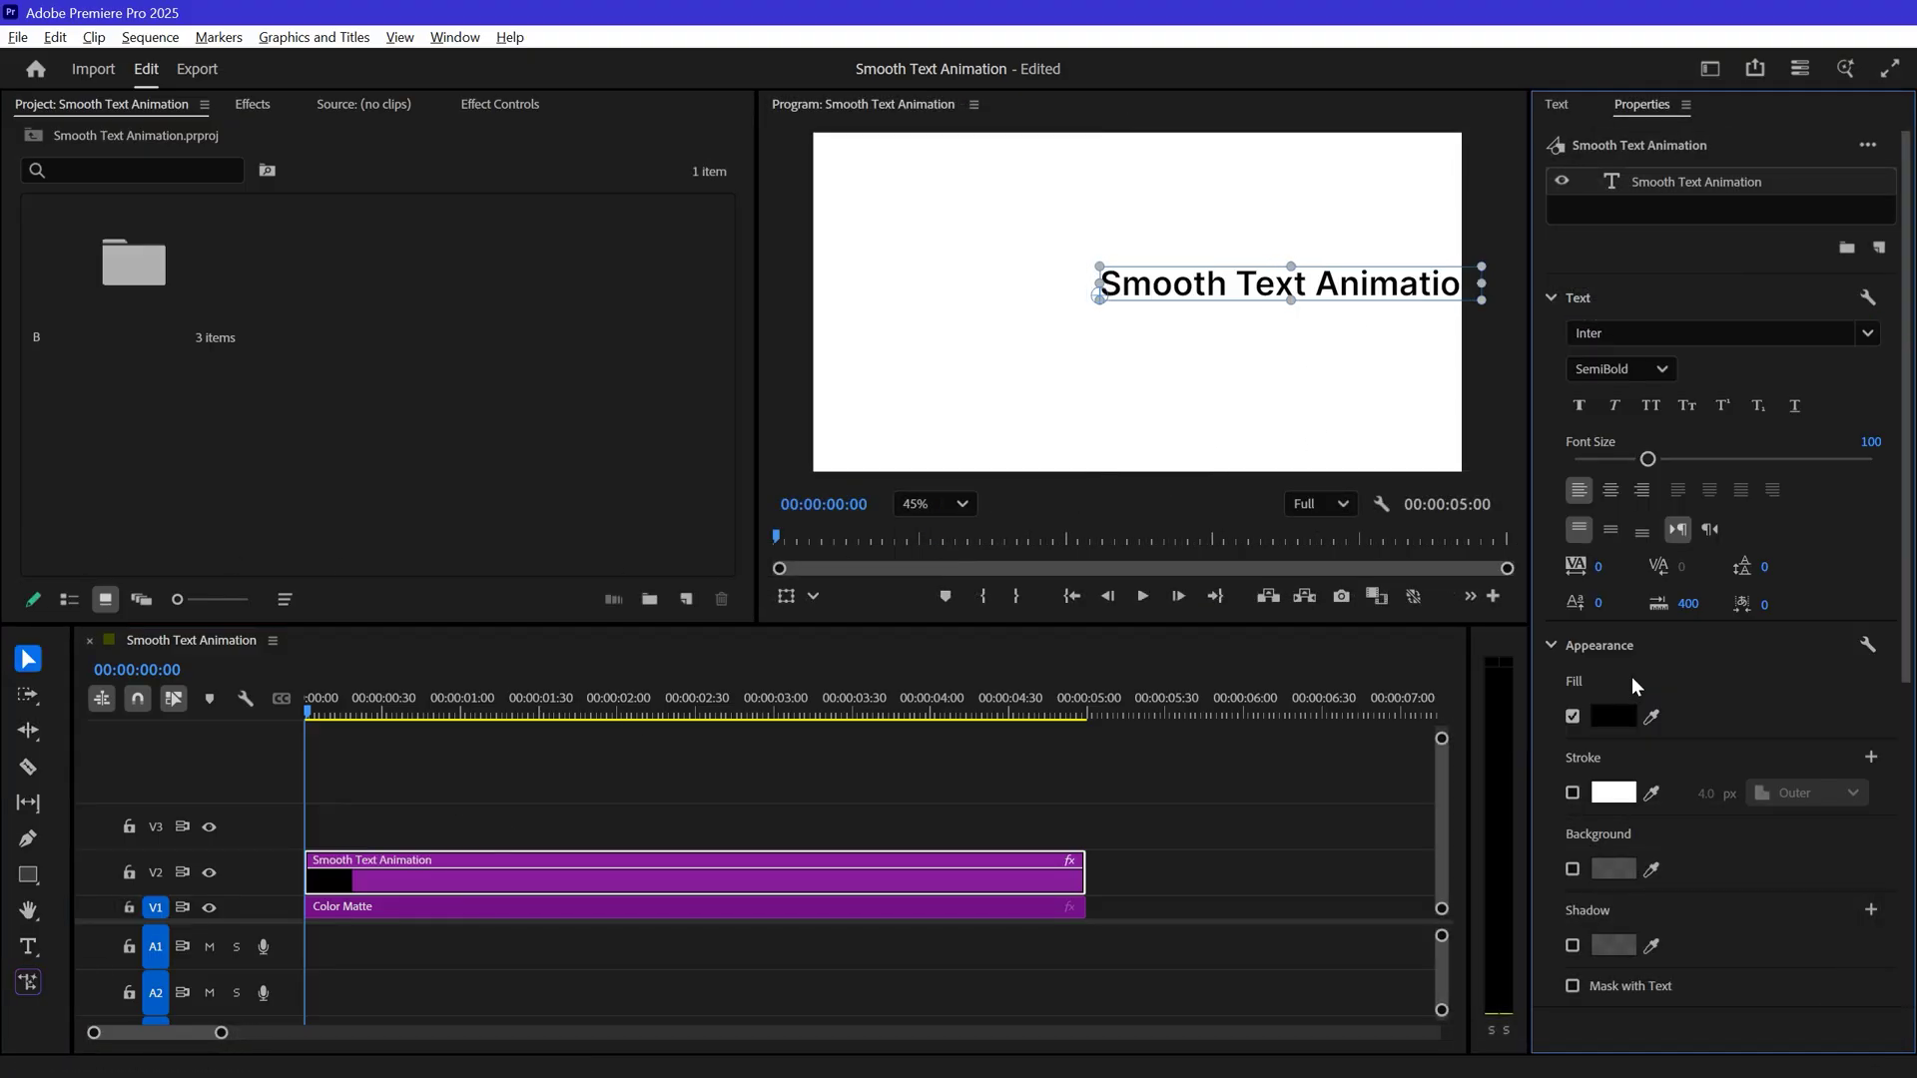
drag(1649, 459, 1662, 438)
click(1652, 356)
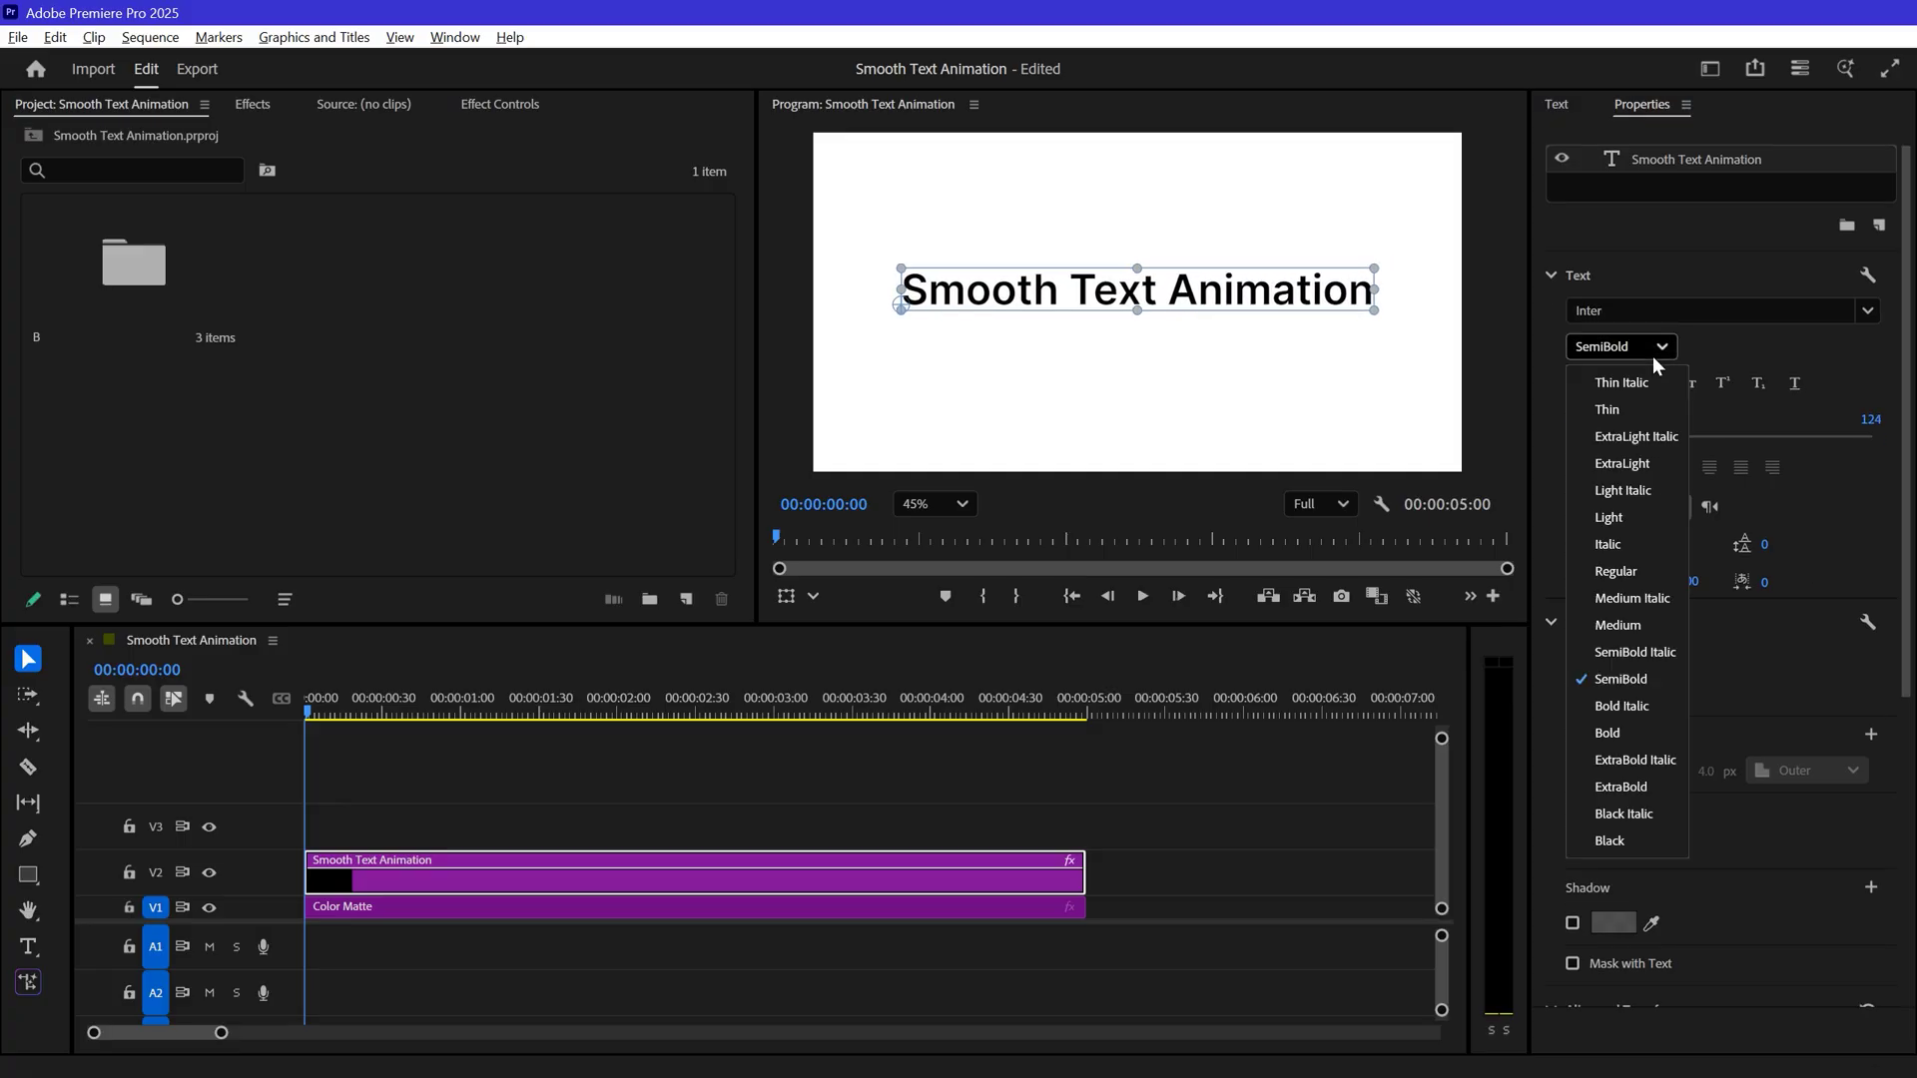
click(1642, 732)
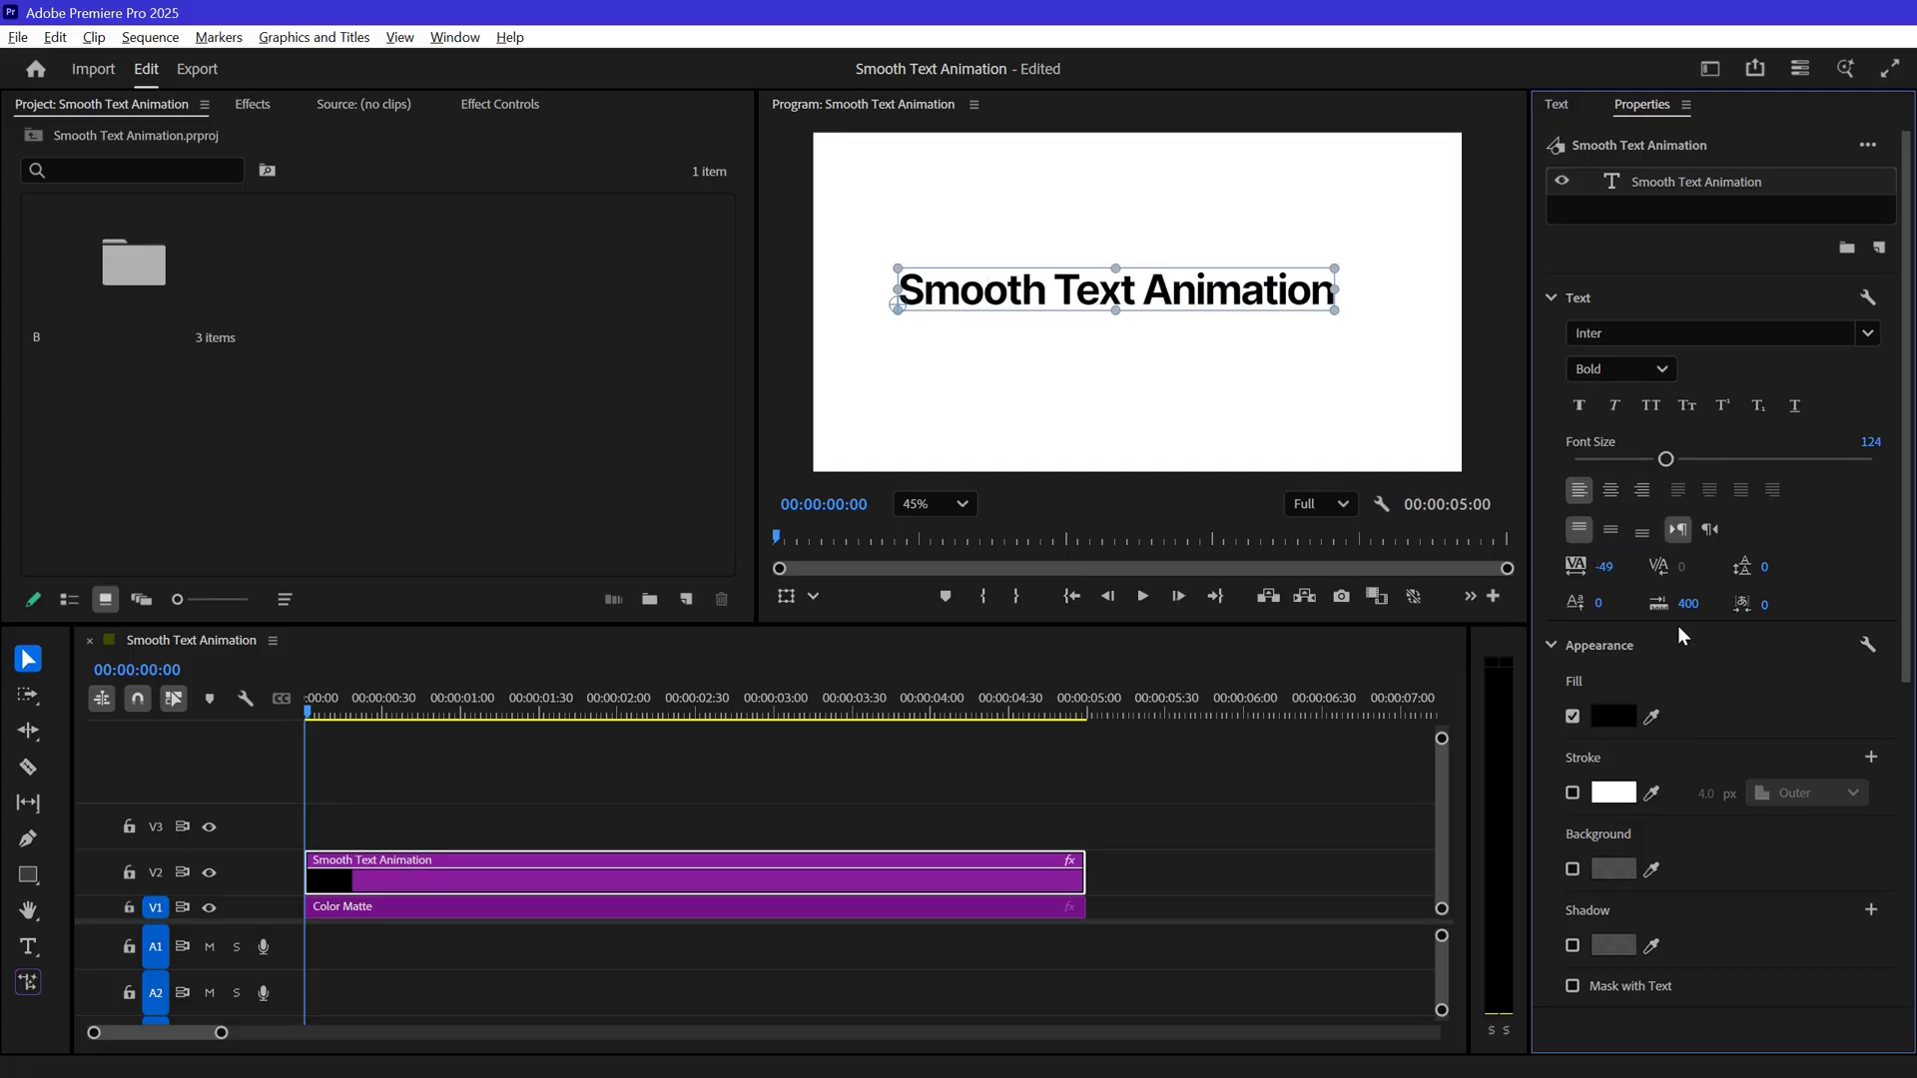
scroll(1723, 675, down, 3)
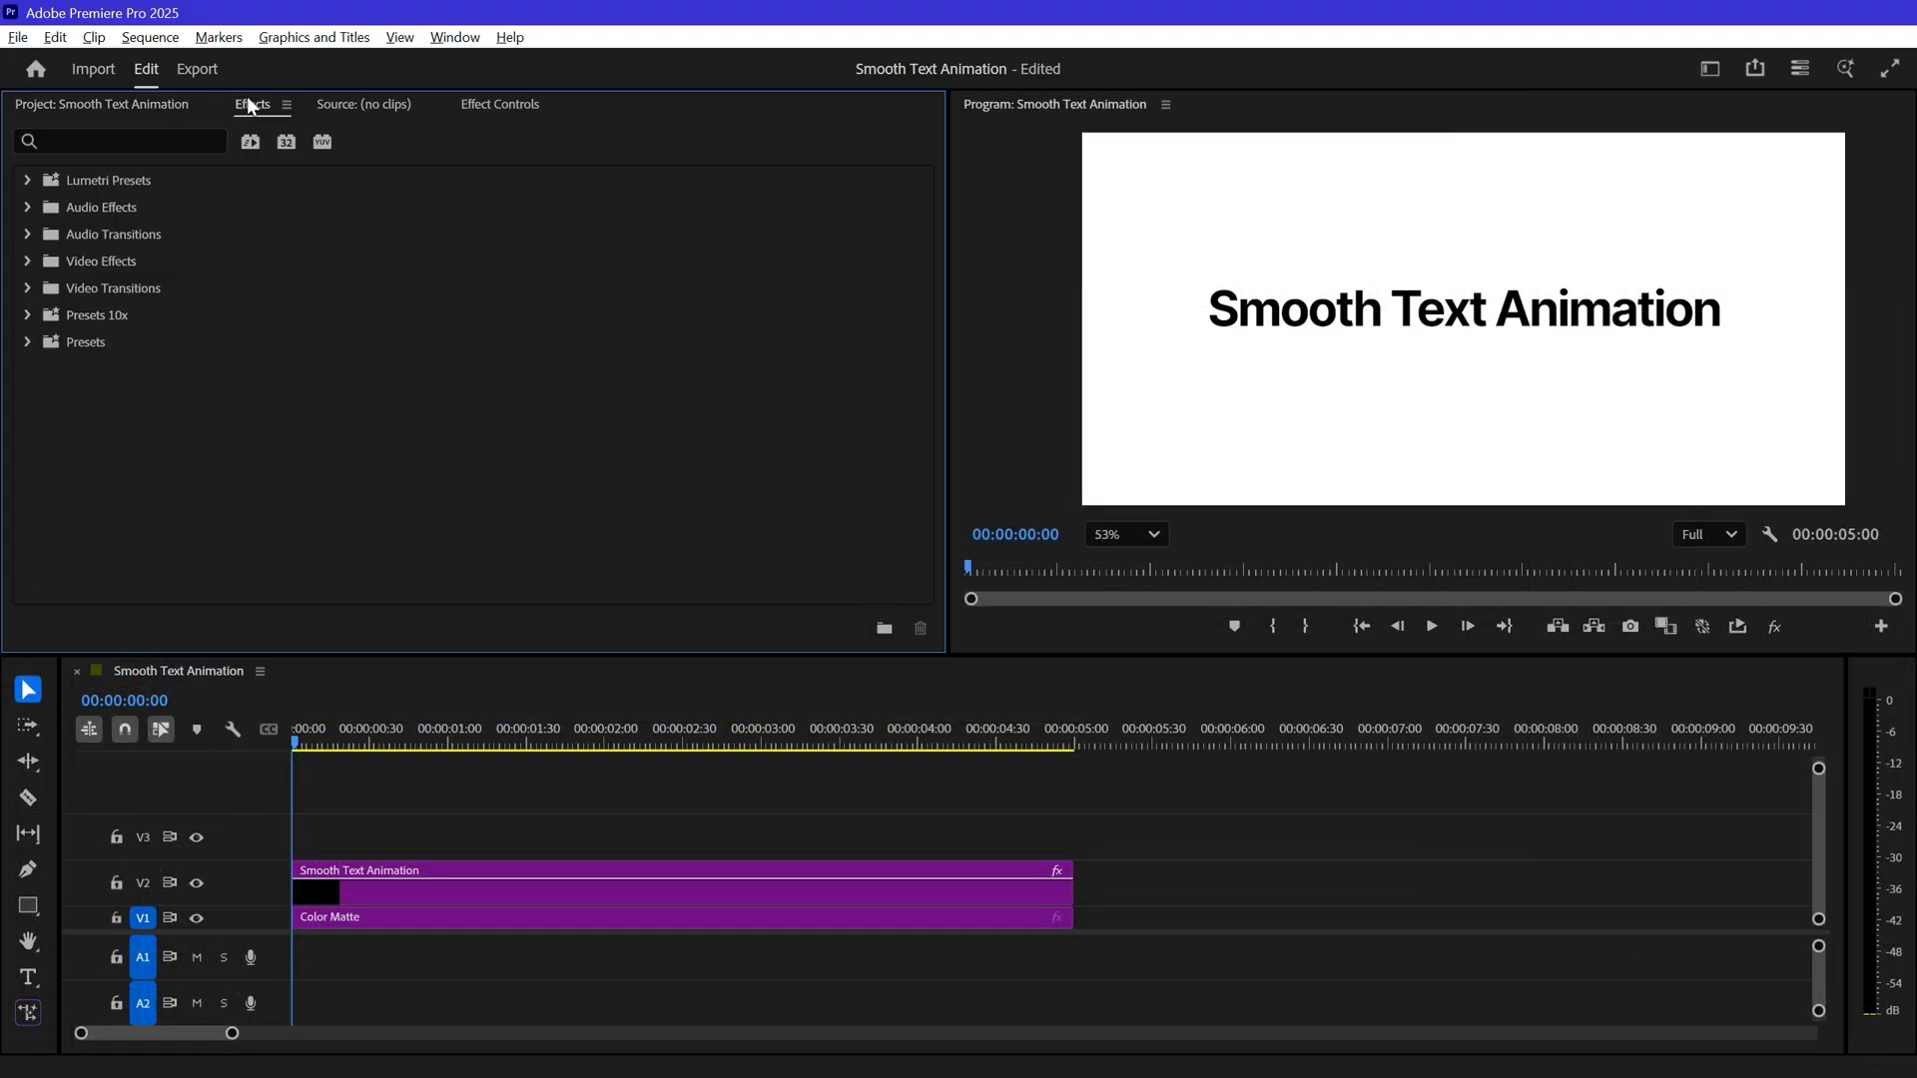
Step: Apply the Crop effect to the title clip on V2
click(179, 140)
text(crop)
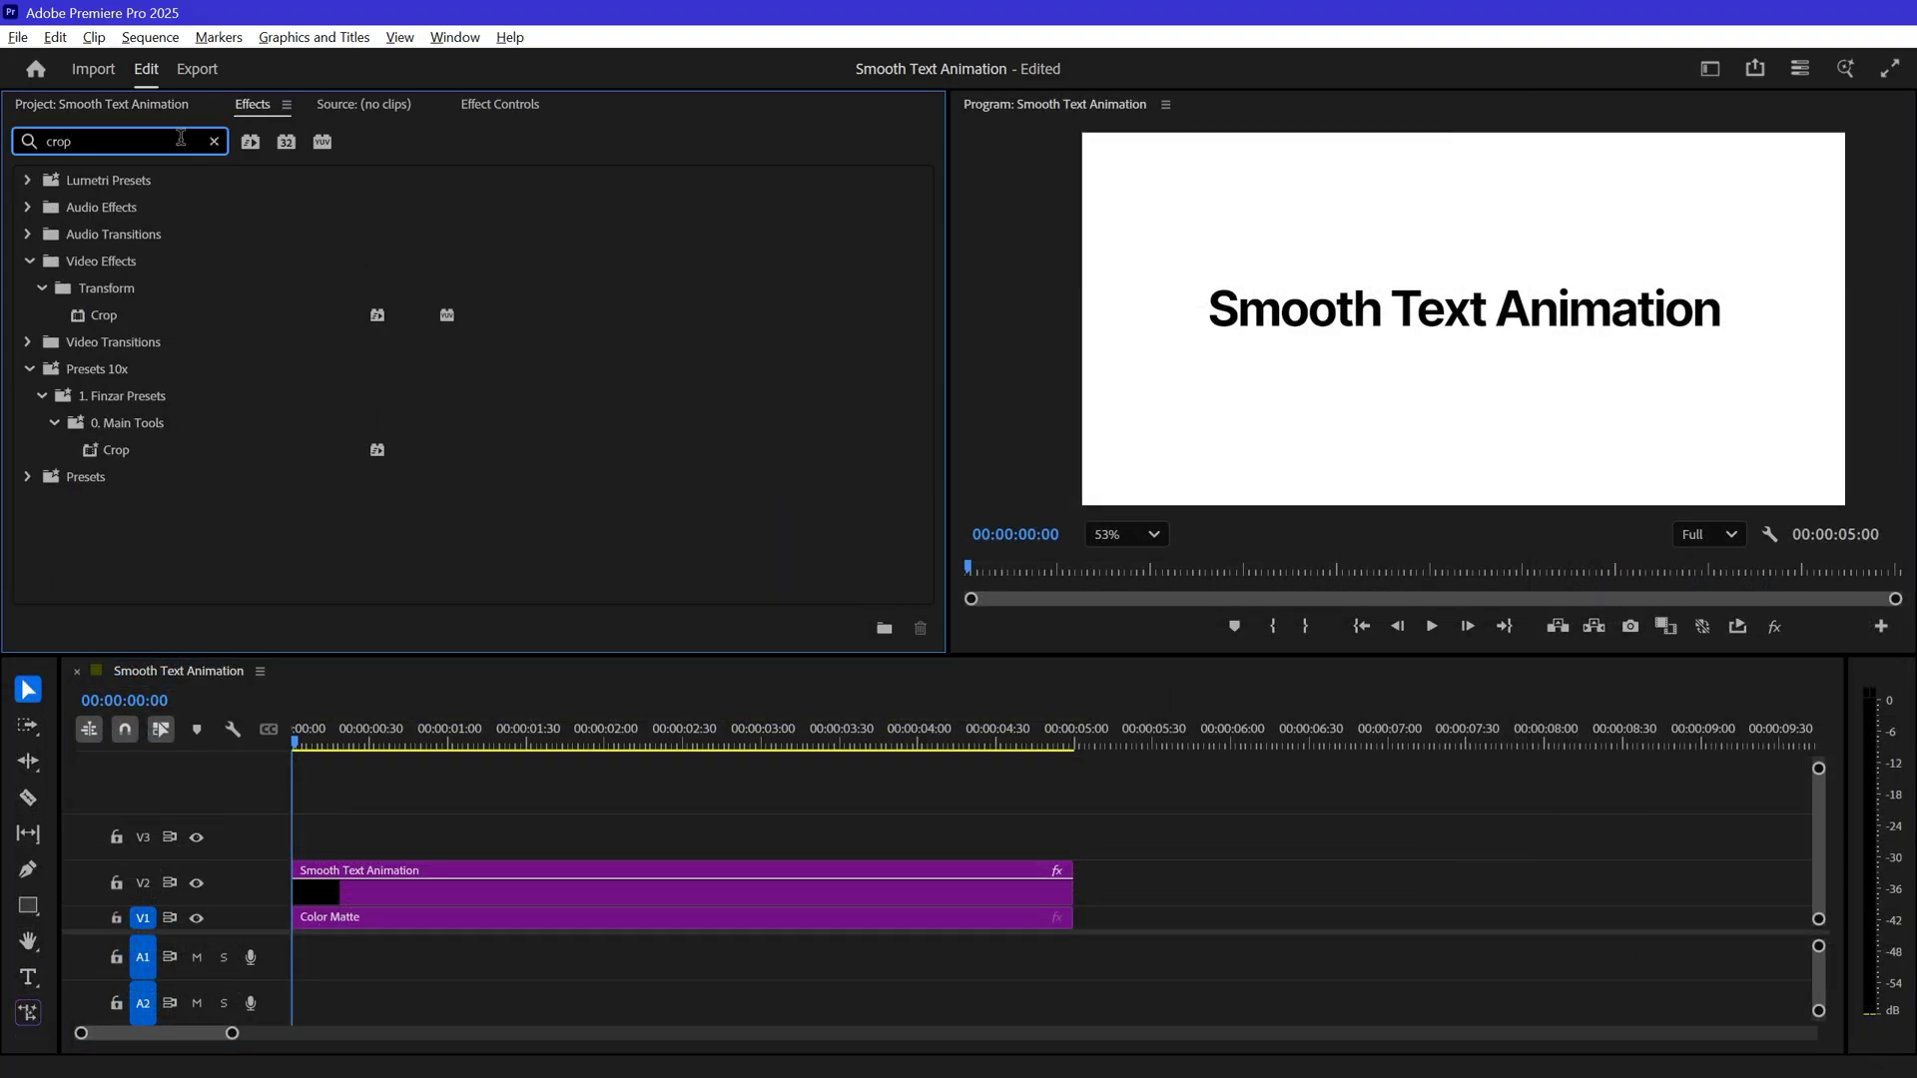
drag(111, 323, 339, 550)
drag(409, 904, 400, 902)
Step: Add Transform and set its own shutter angle to 360
triple_click(119, 139)
text(transform)
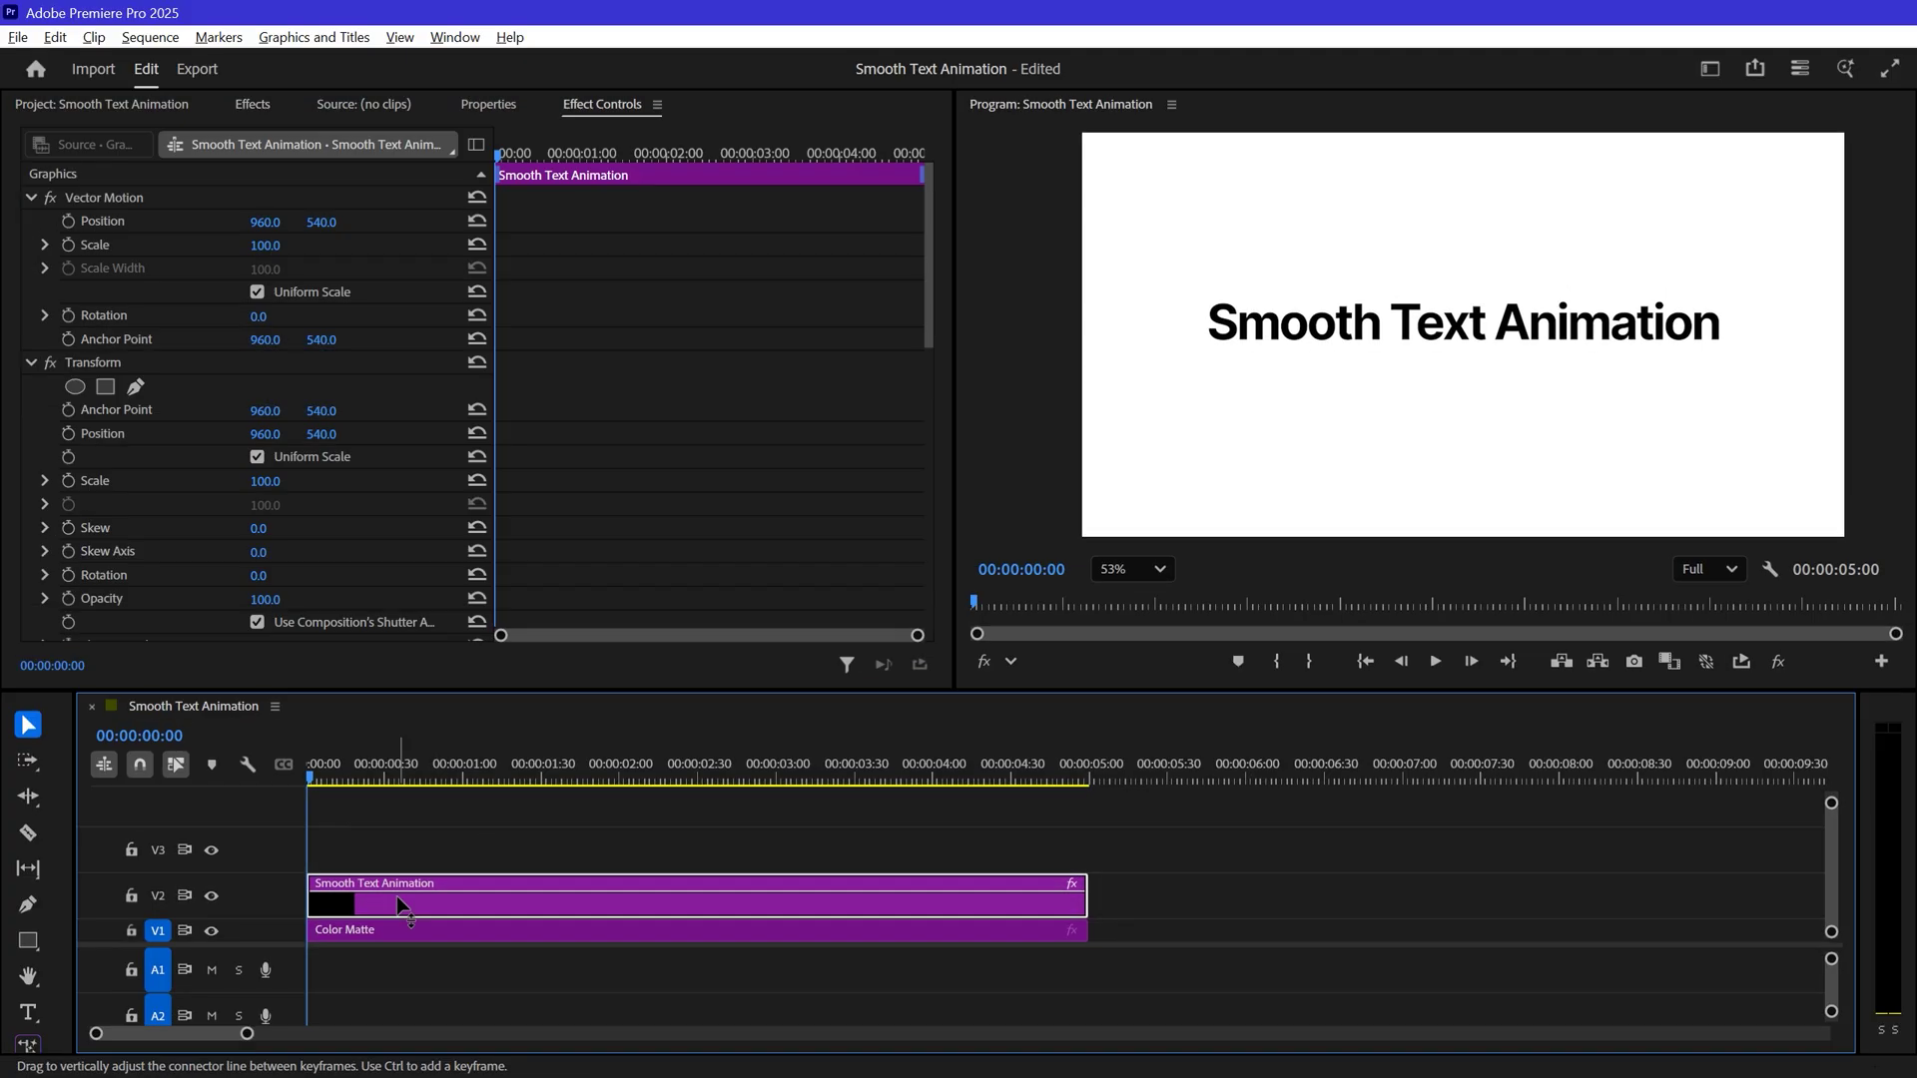
scroll(646, 388, down, 2)
scroll(646, 388, down, 1)
click(257, 510)
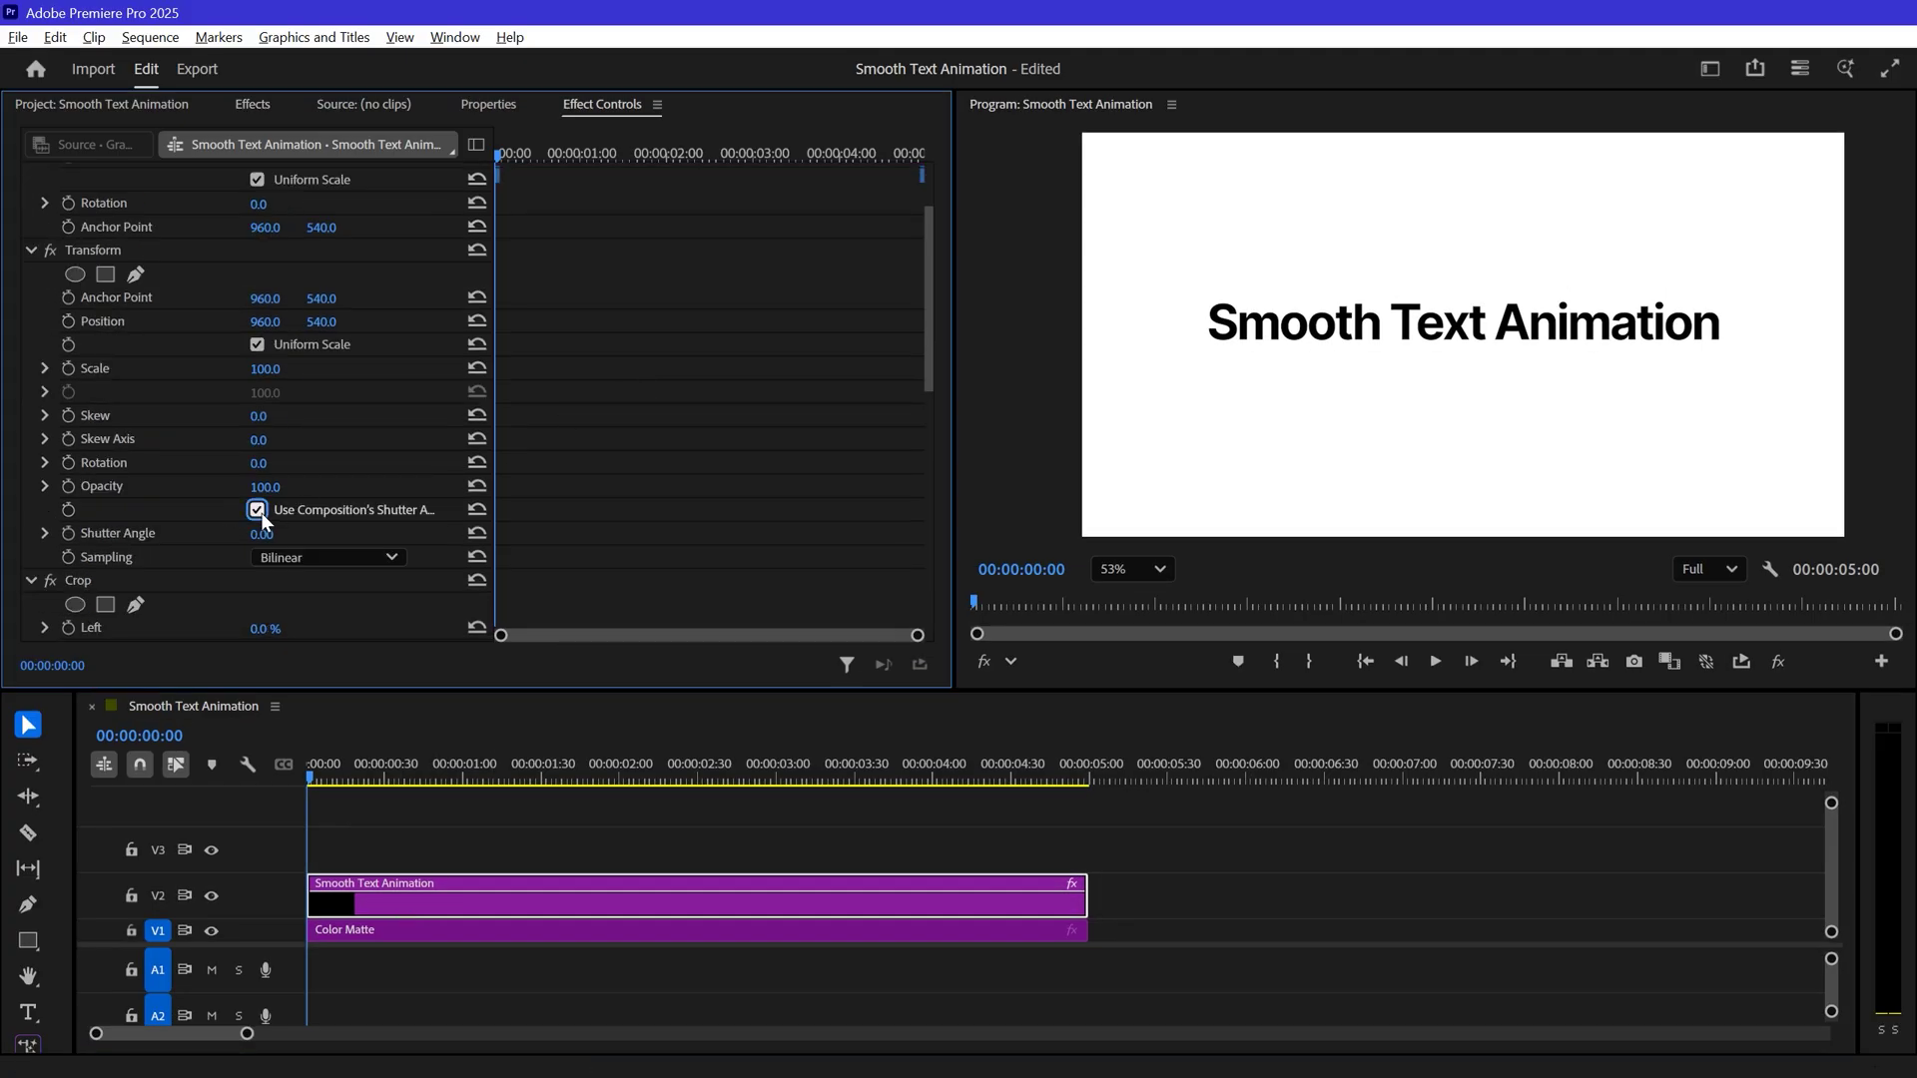
click(267, 534)
text(360)
key(Return)
Step: Keyframe Transform Position from Y 652 back to centre about one second later
click(68, 321)
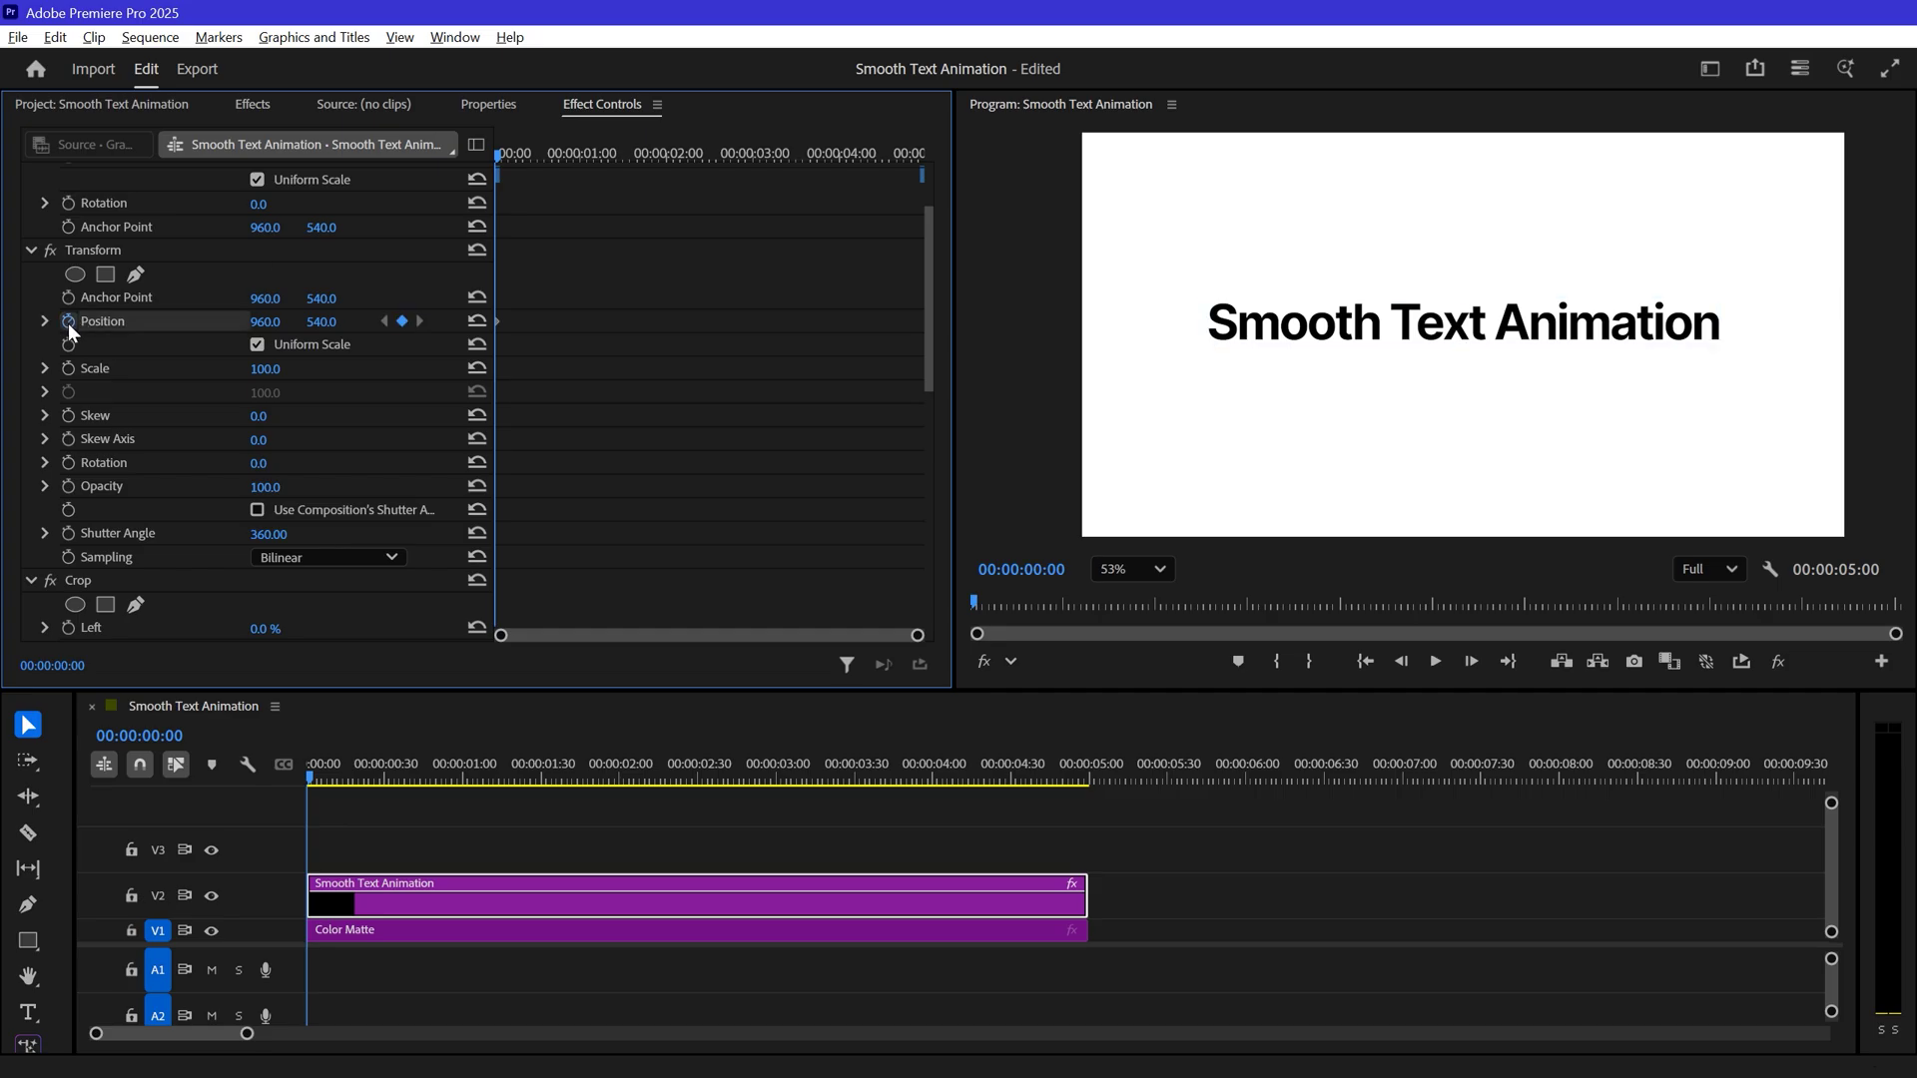
scroll(335, 449, down, 1)
drag(324, 308, 492, 308)
click(576, 157)
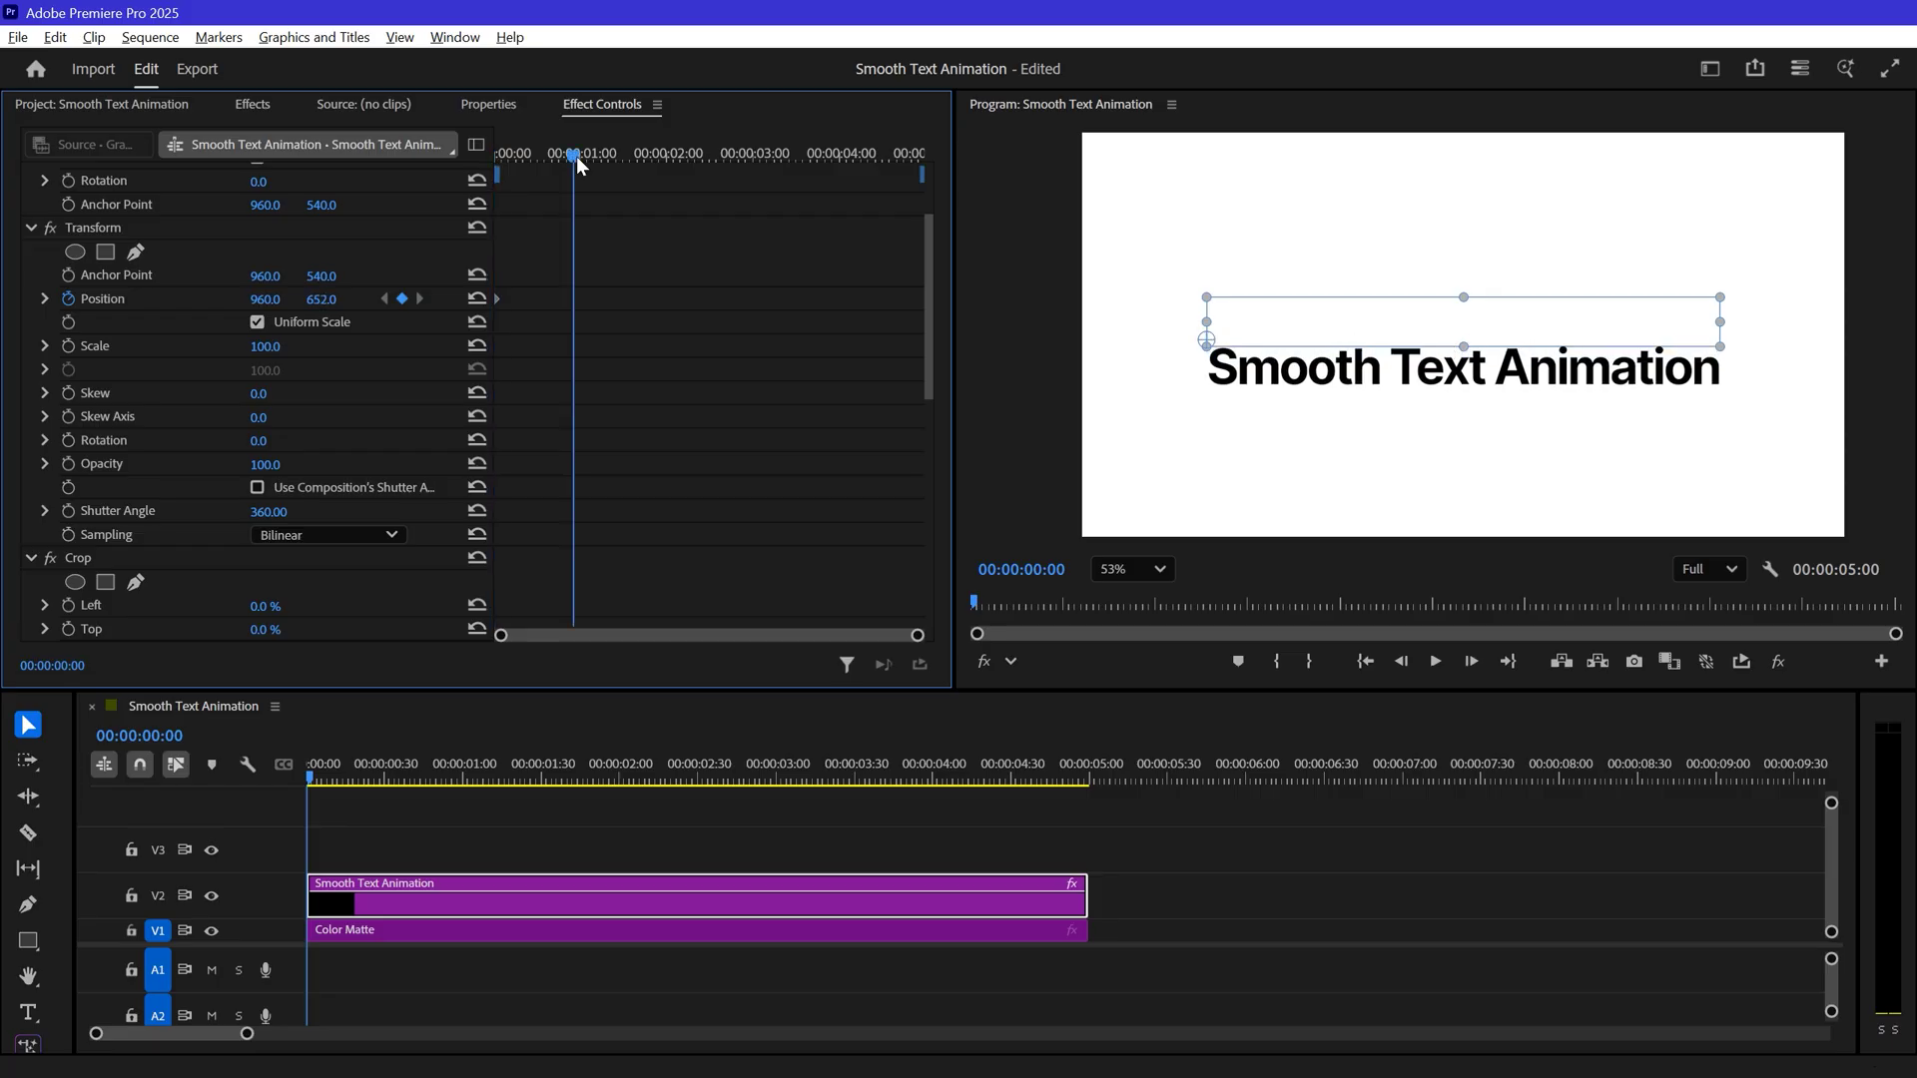
click(477, 298)
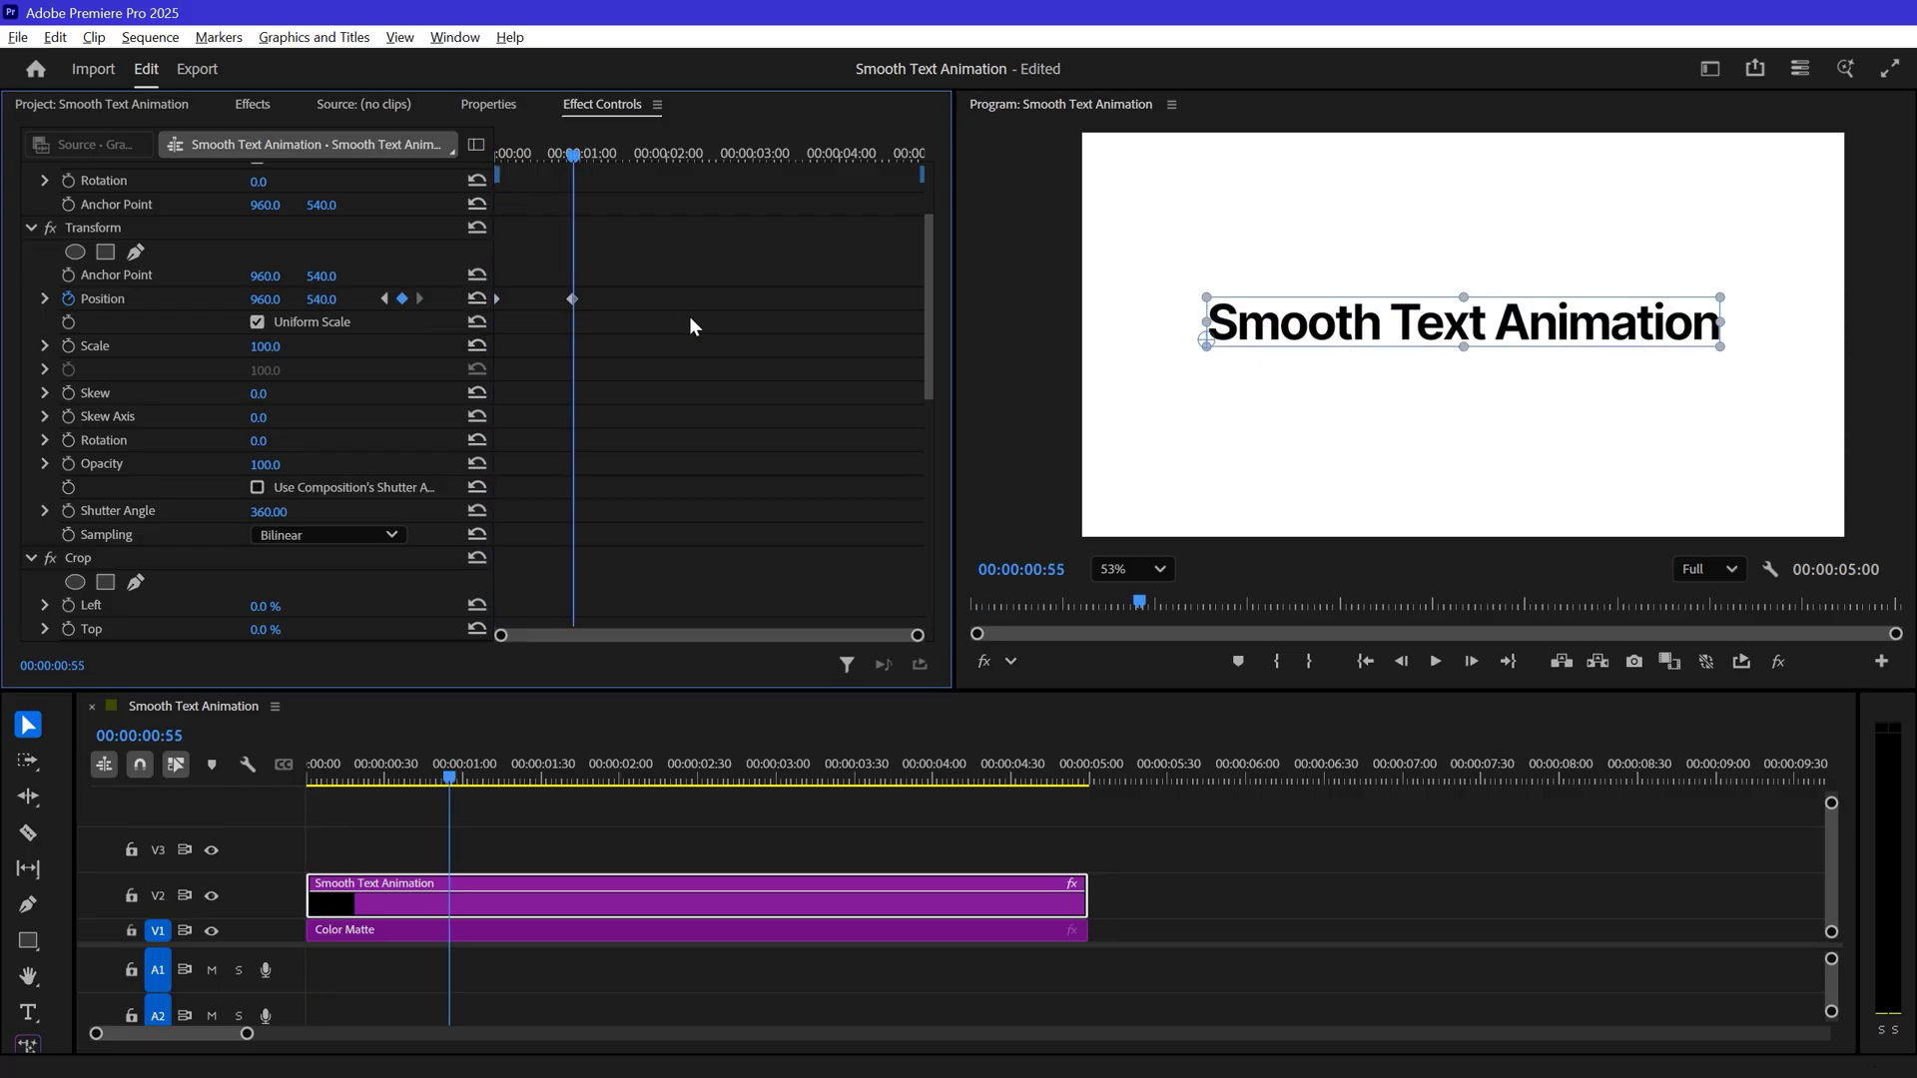
Step: Give the Position keyframe an Ease Out with velocity 10000
right_click(574, 298)
mouse_move(687, 494)
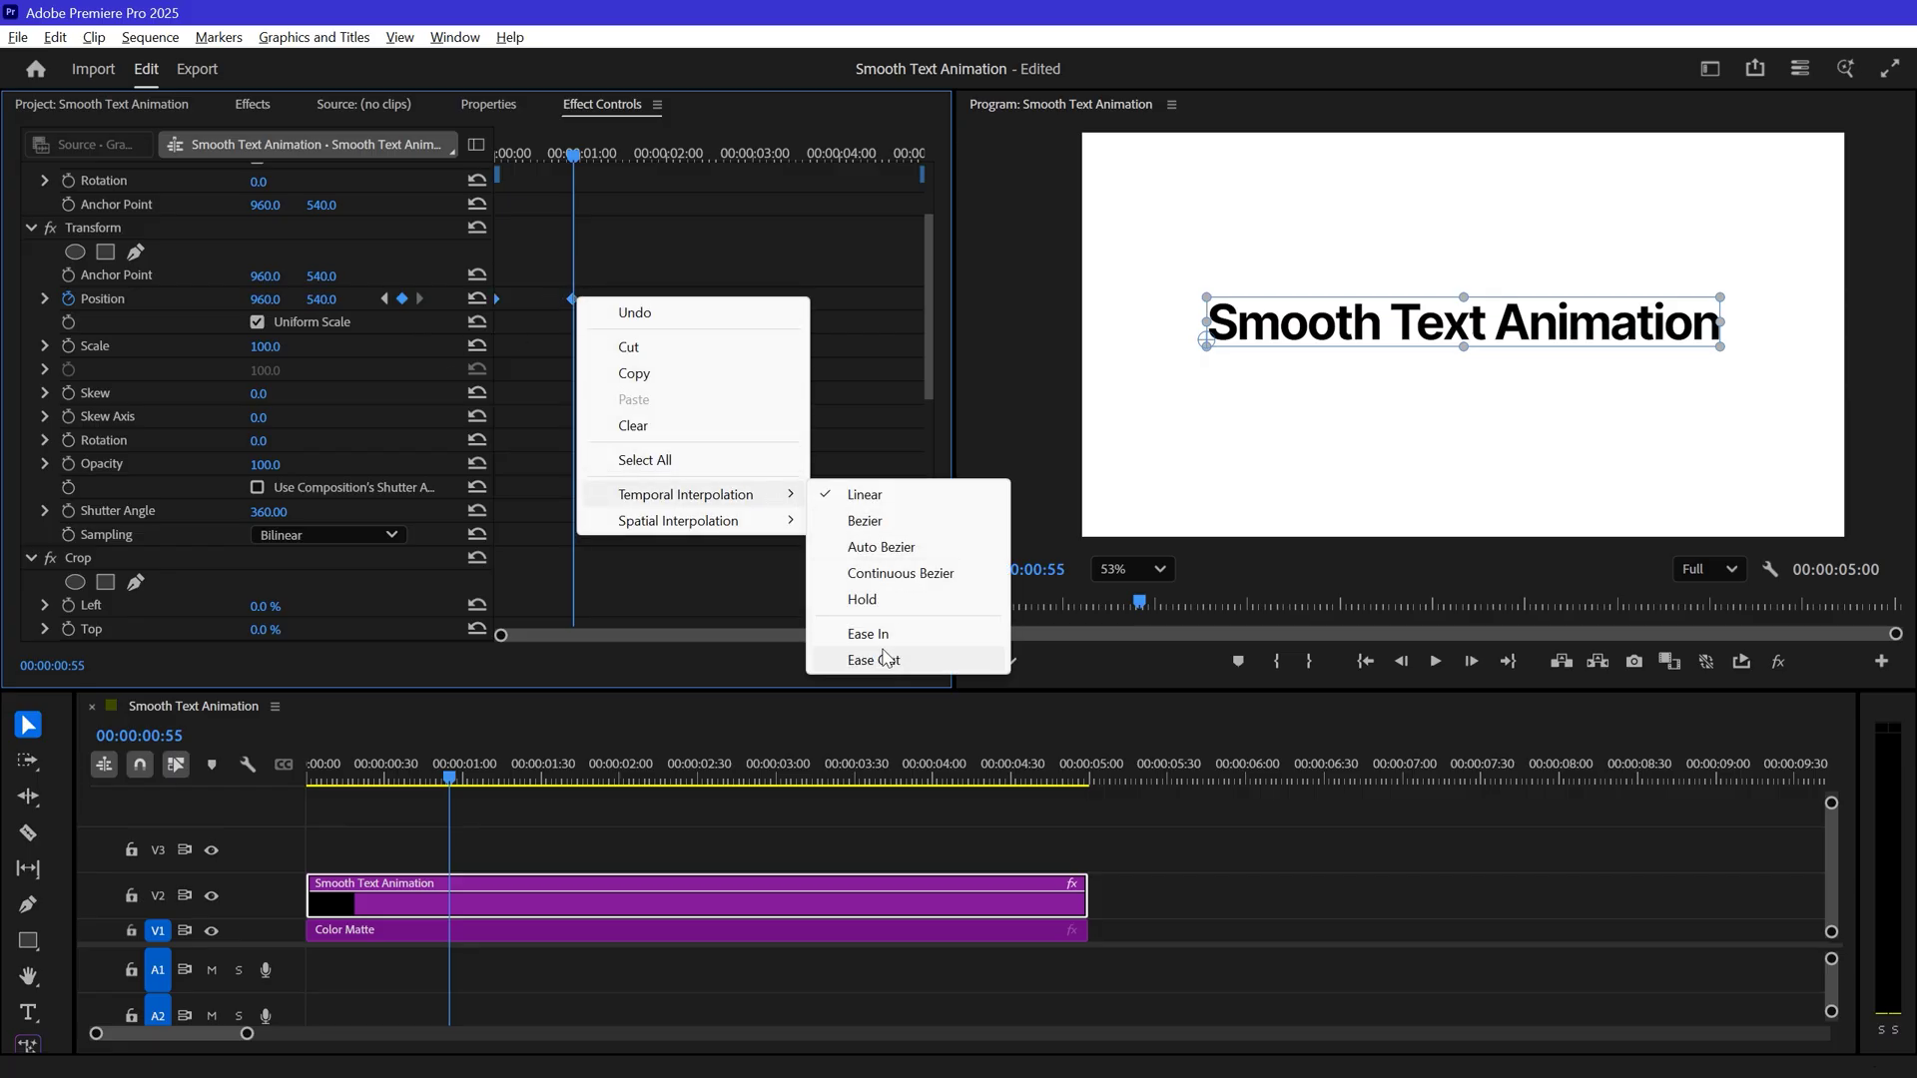
click(884, 659)
right_click(572, 302)
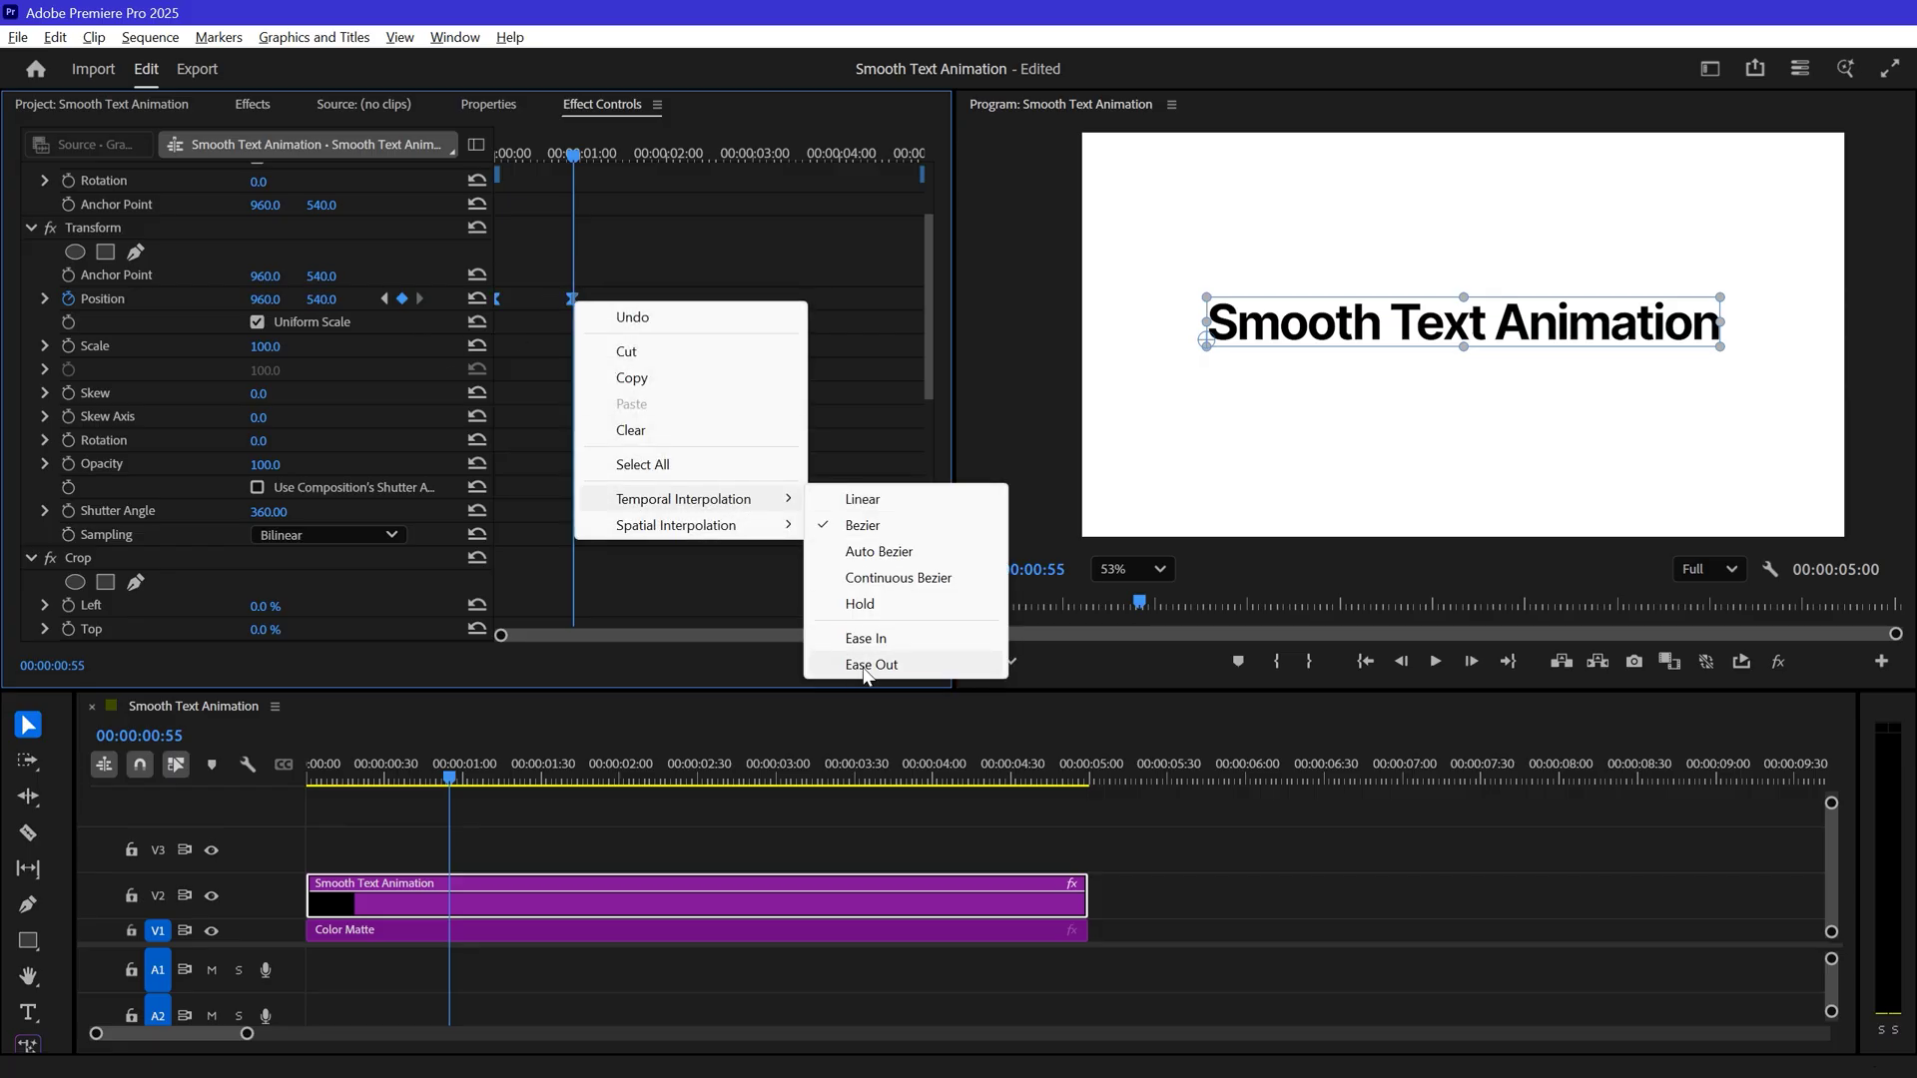
click(864, 672)
click(62, 246)
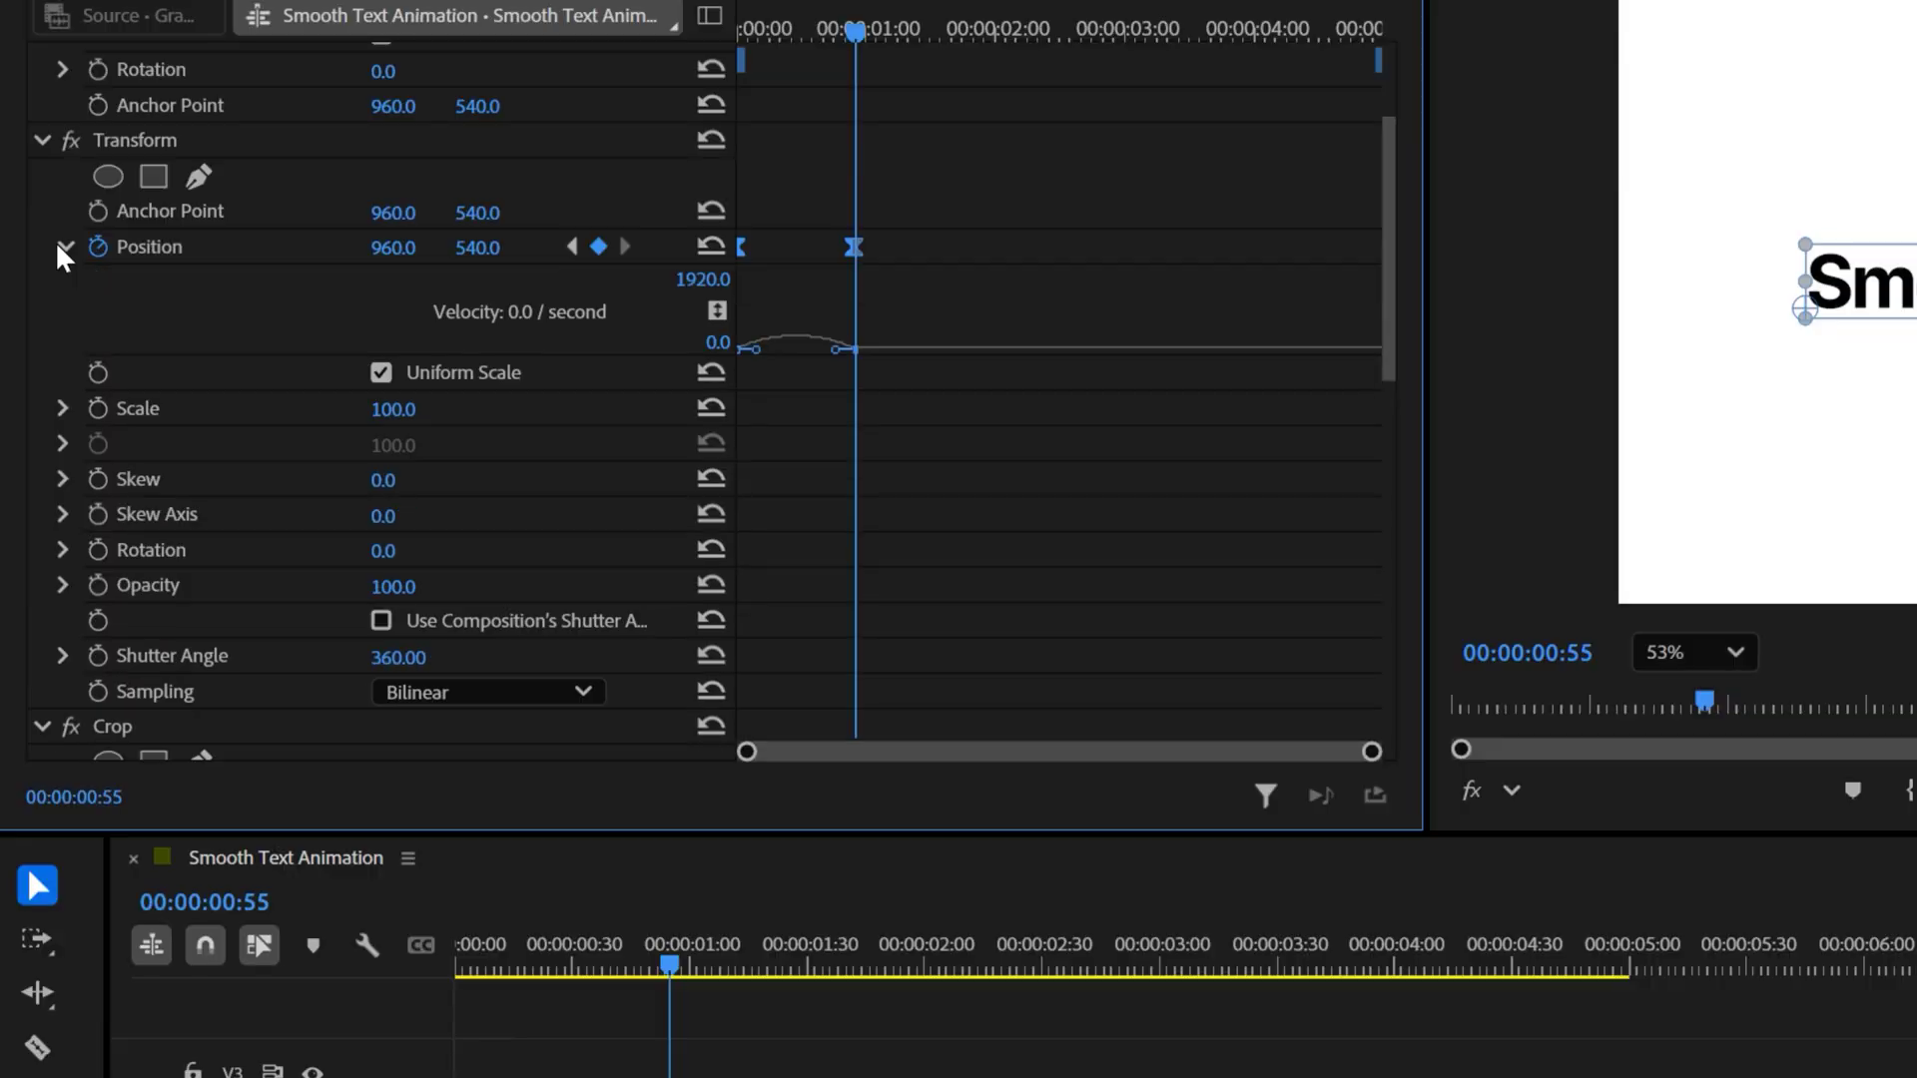
key(=)
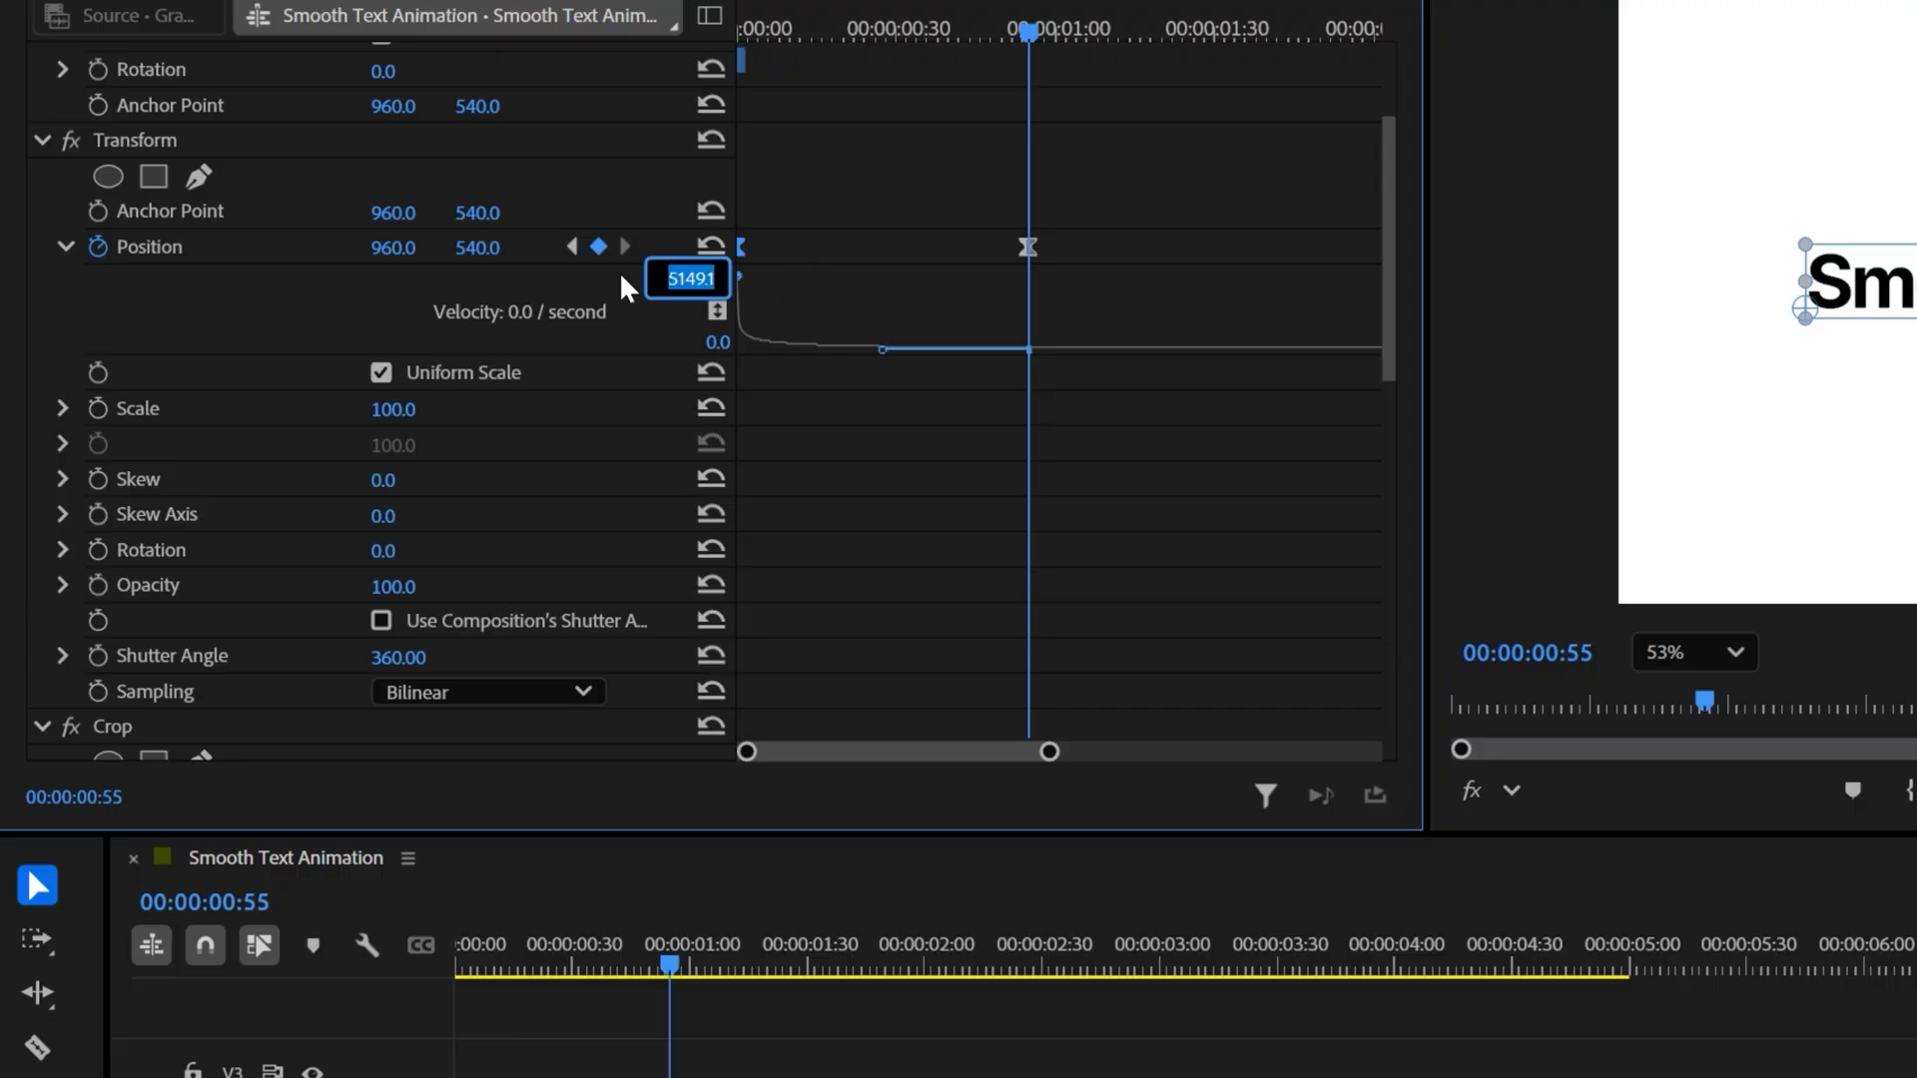
text(10000)
key(Return)
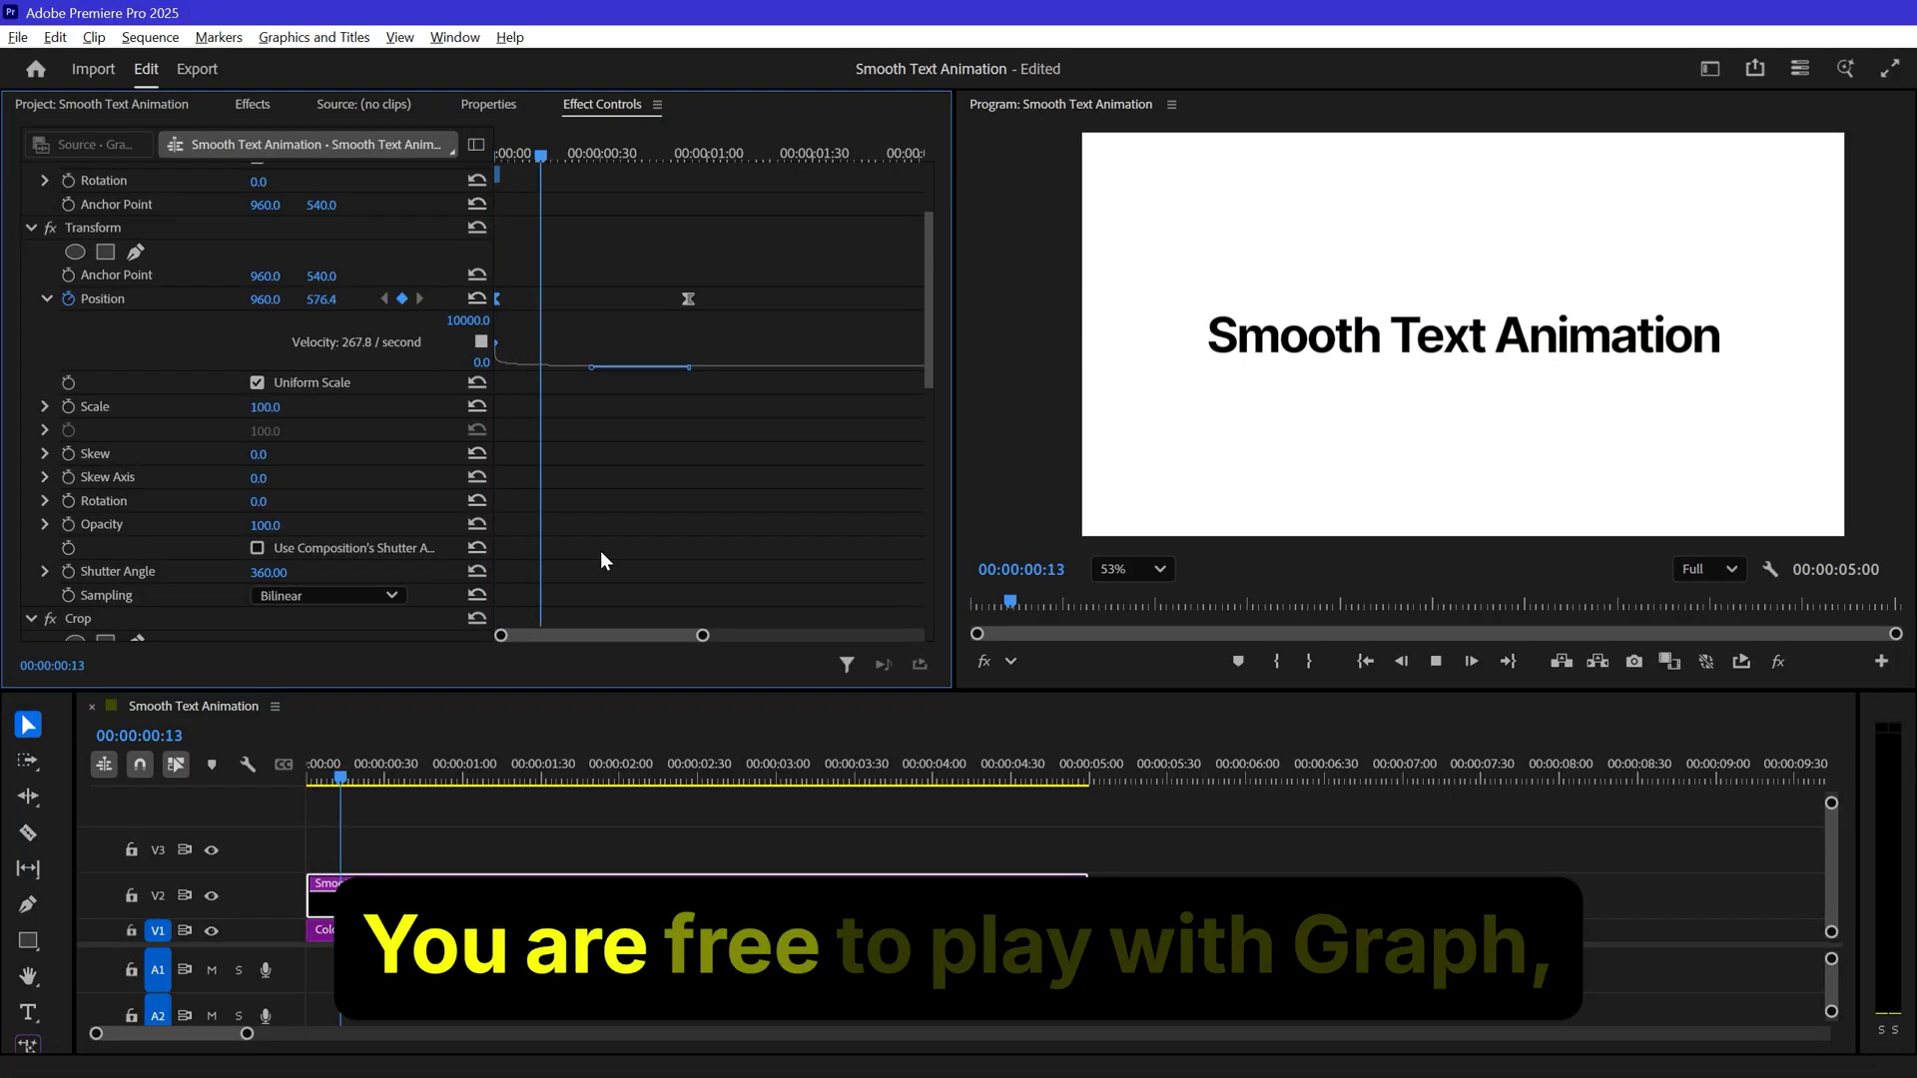
key(Right)
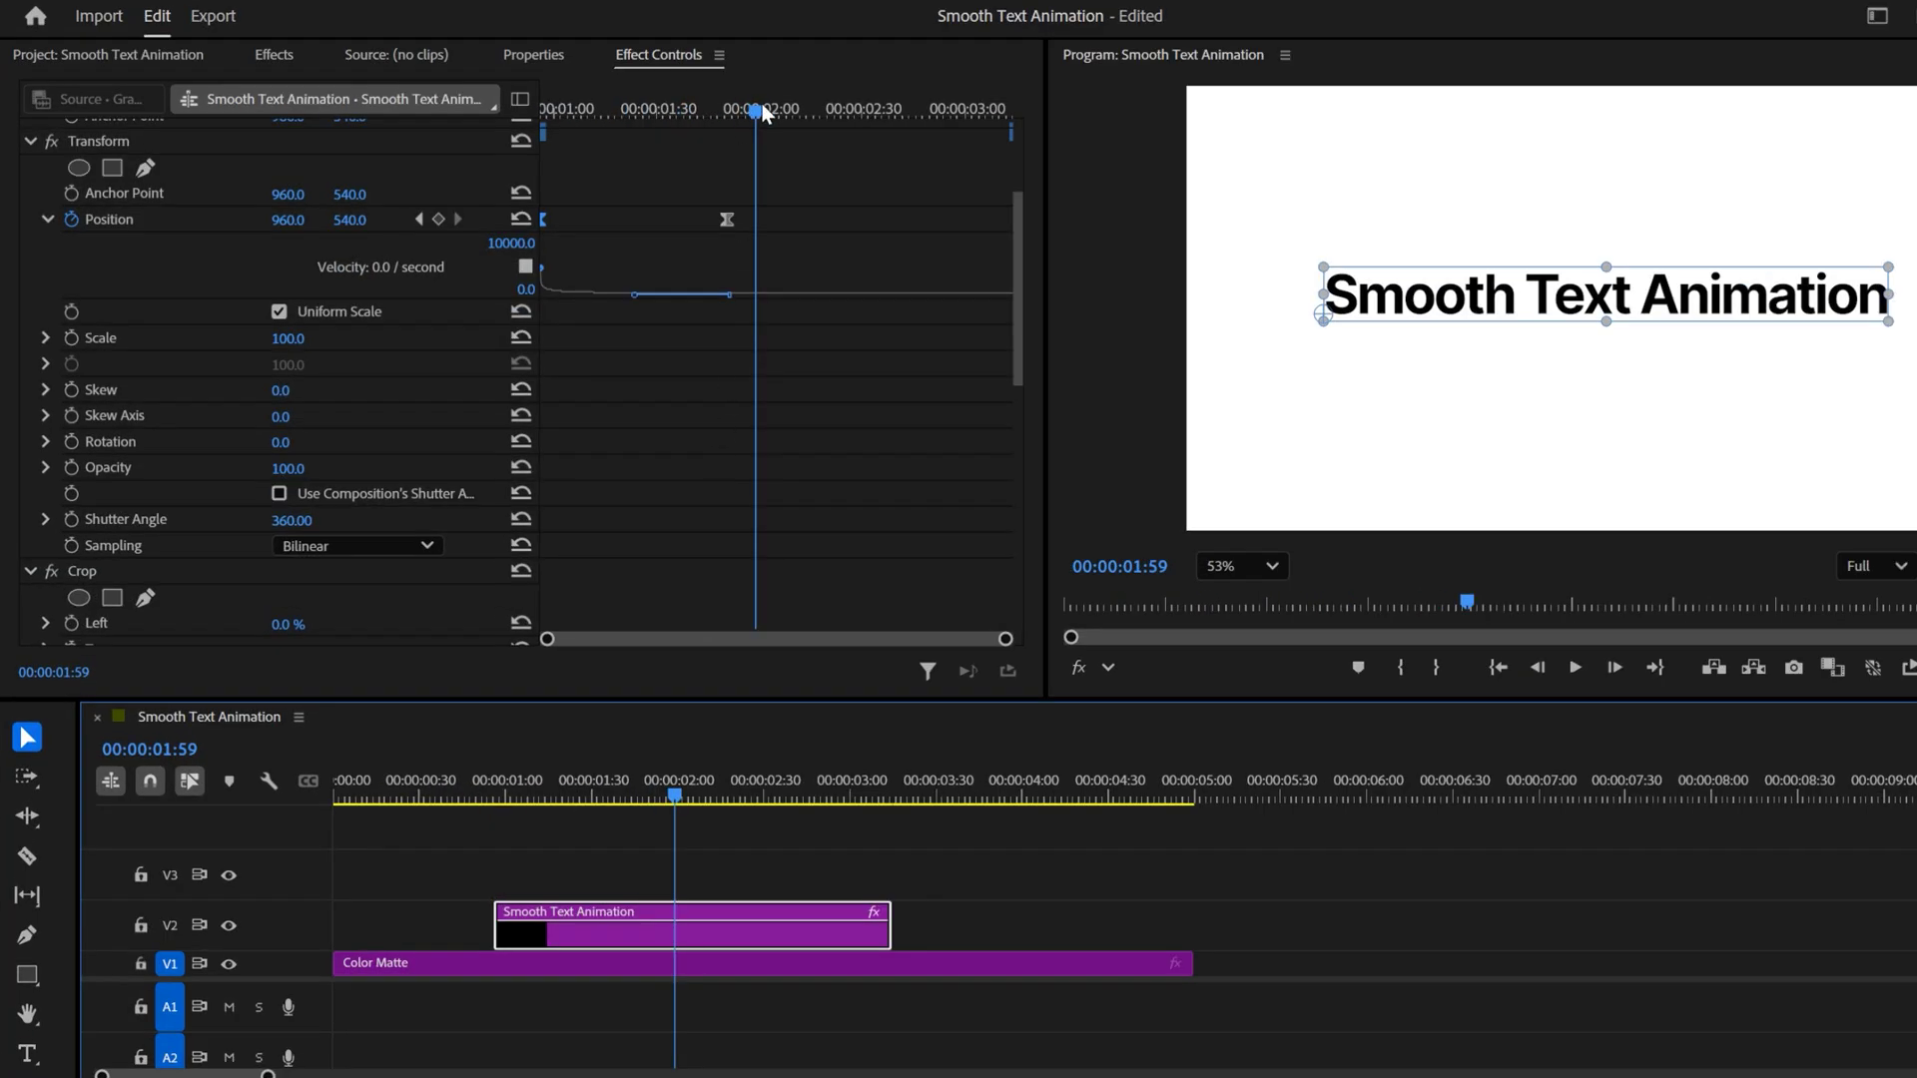
Step: Keyframe Opacity from 0 at the slide start to 100 at 00:00:01:42
drag(762, 103, 515, 134)
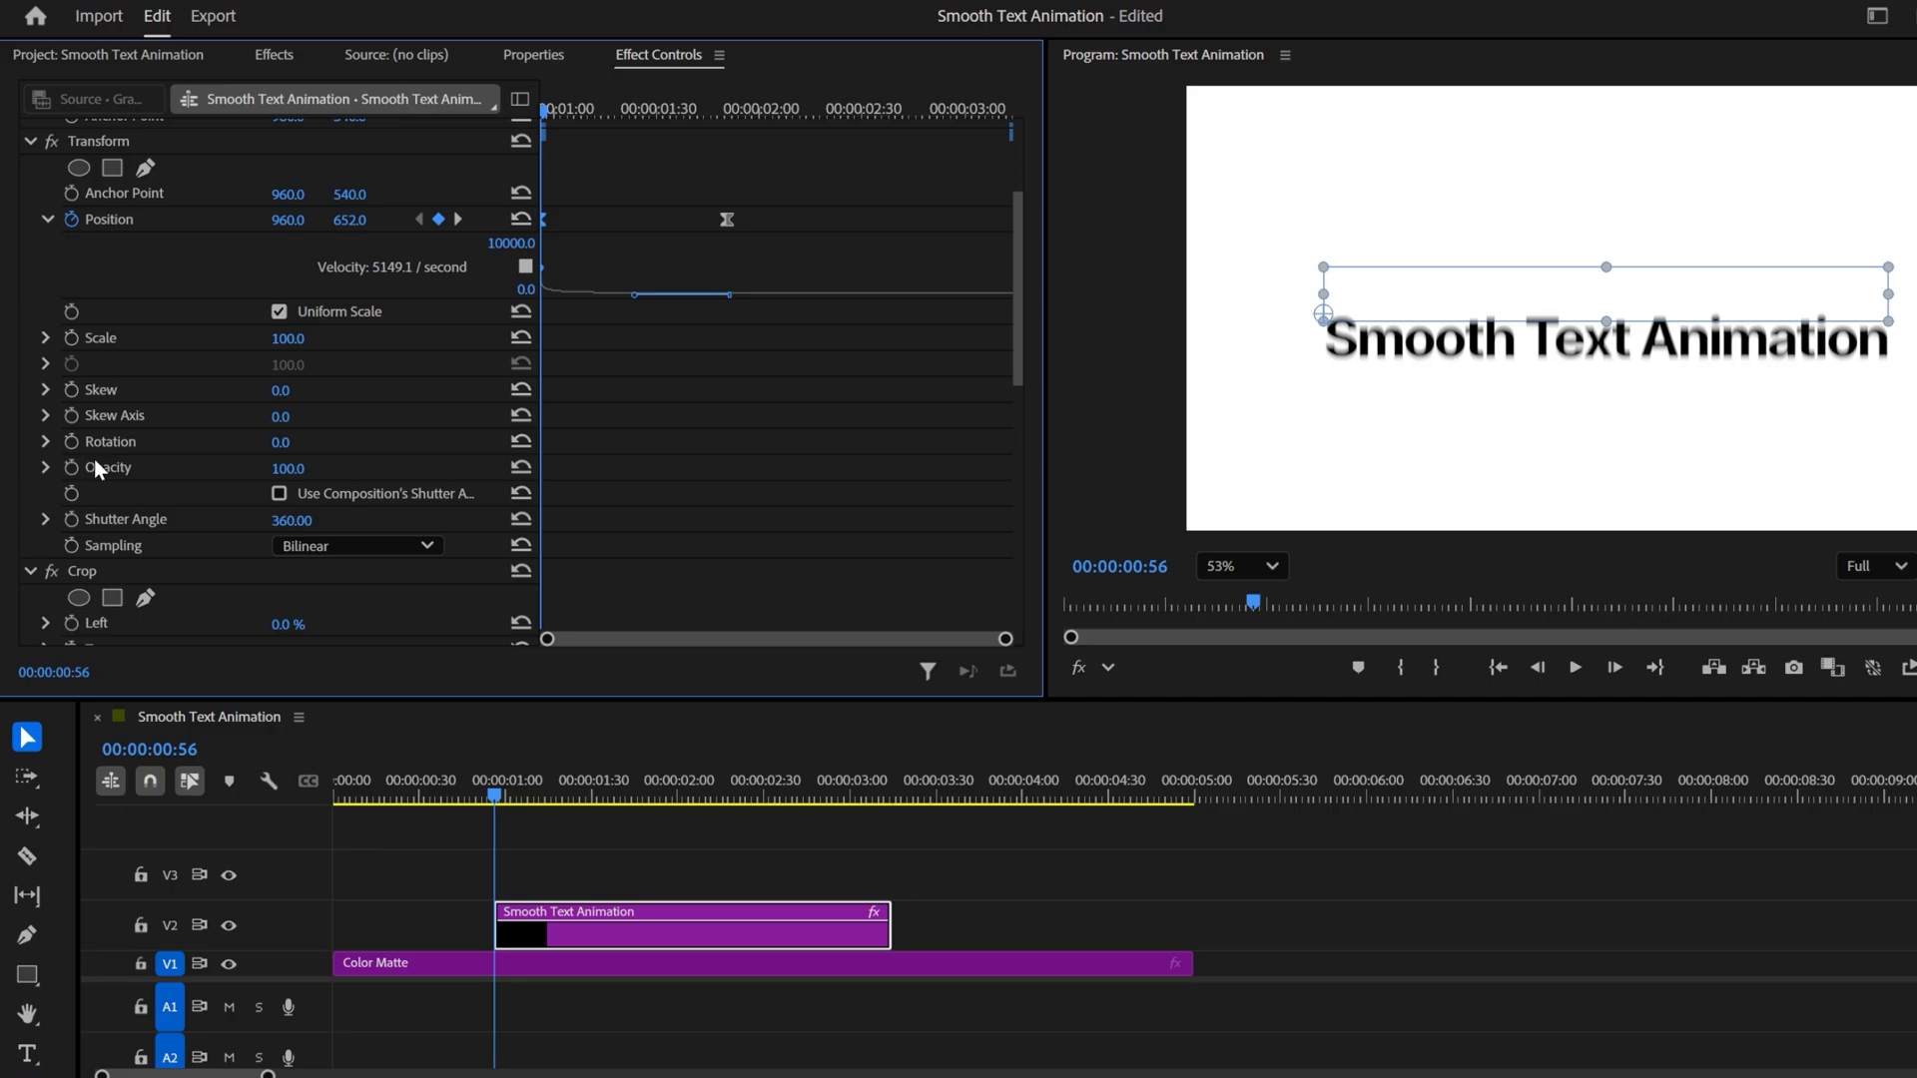
click(69, 465)
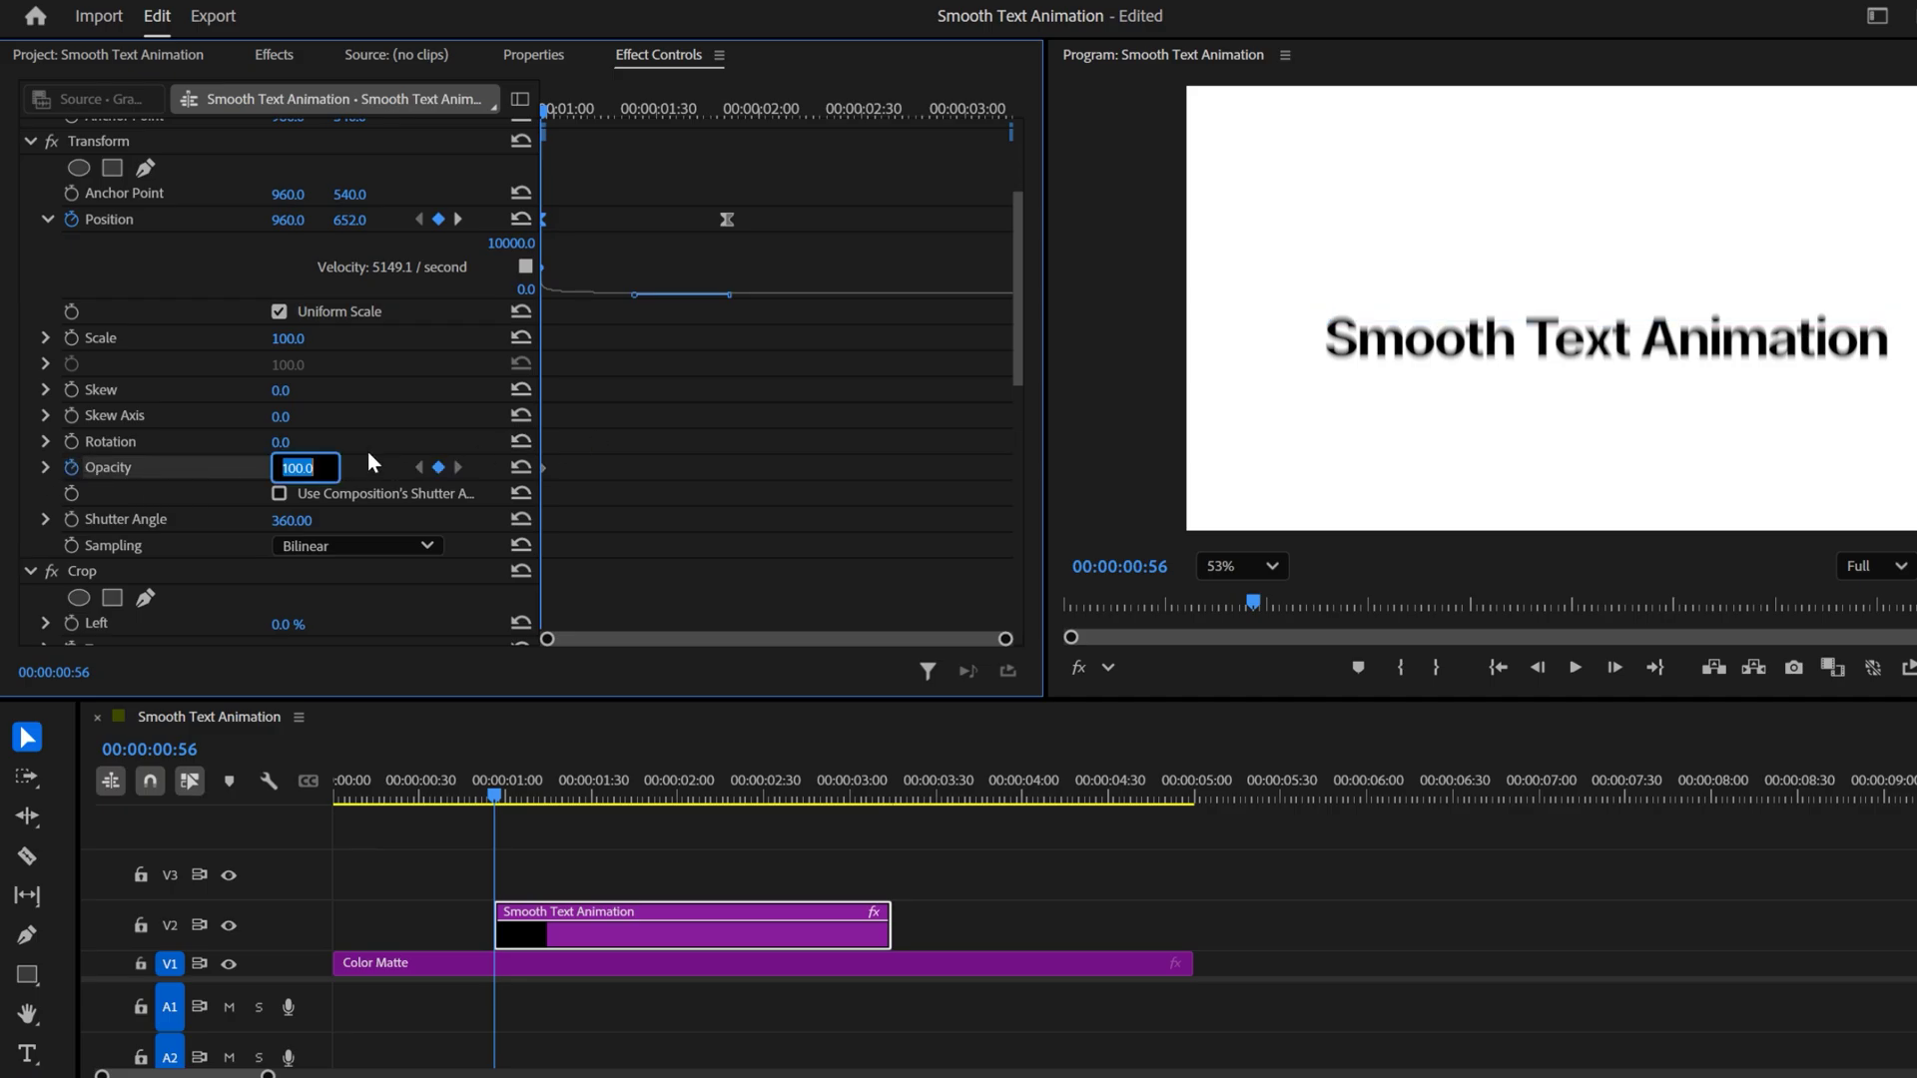
text(0)
key(Return)
drag(542, 109, 697, 112)
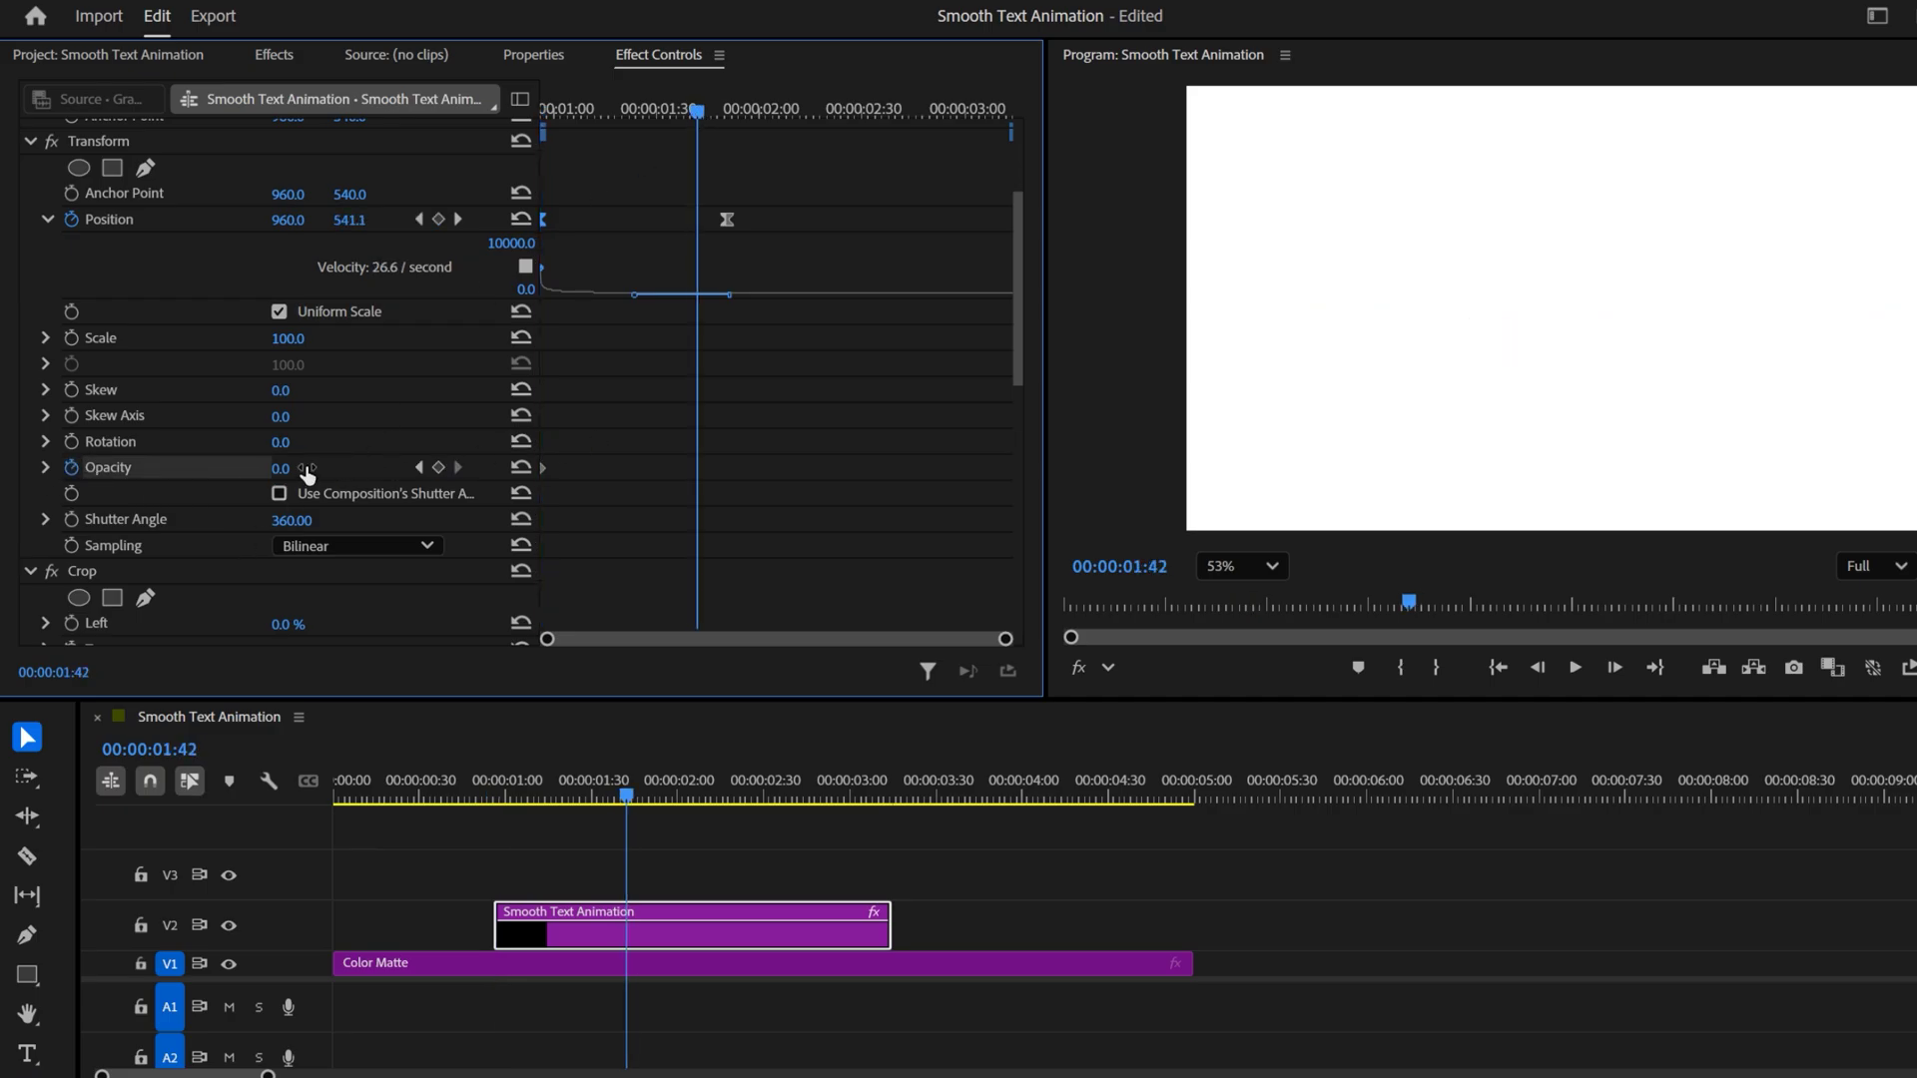
text(100)
key(Return)
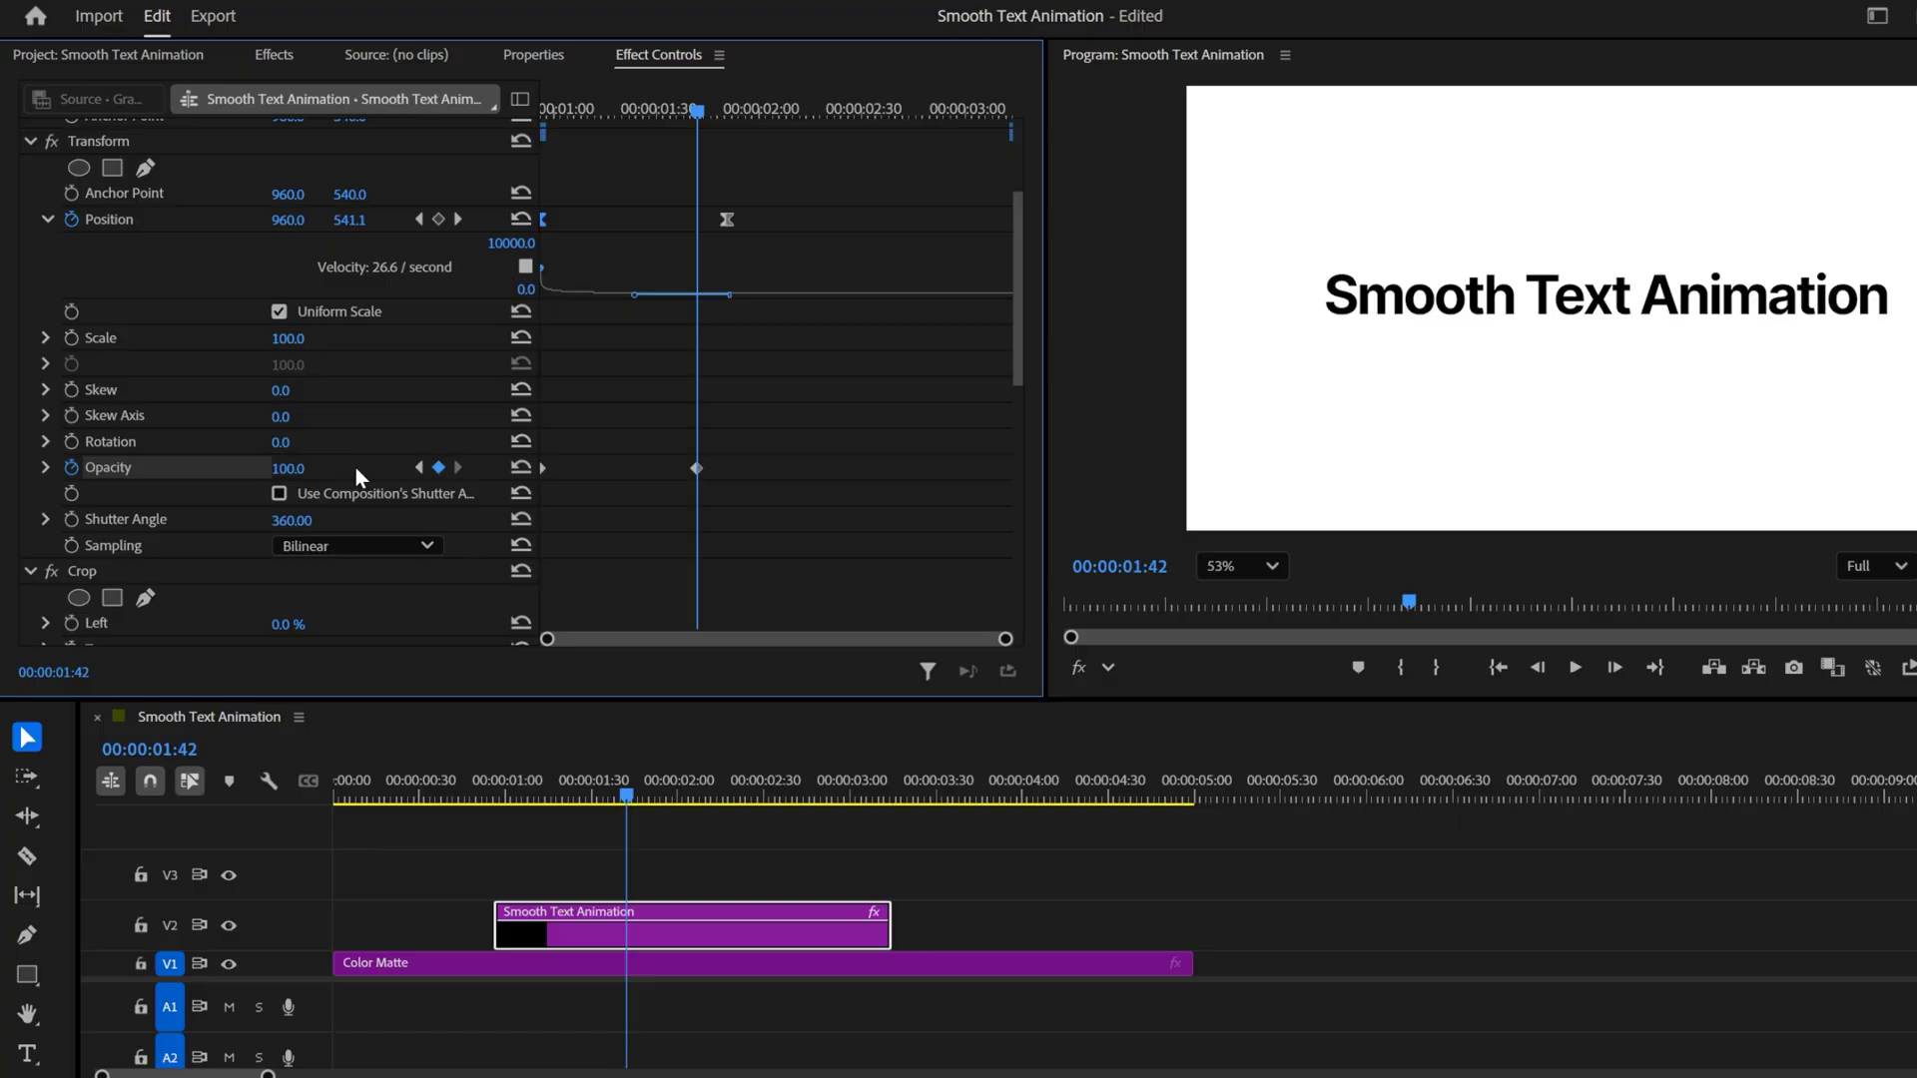
Step: Apply Ease In to the 100% Opacity keyframe and lengthen its curve handle
right_click(695, 469)
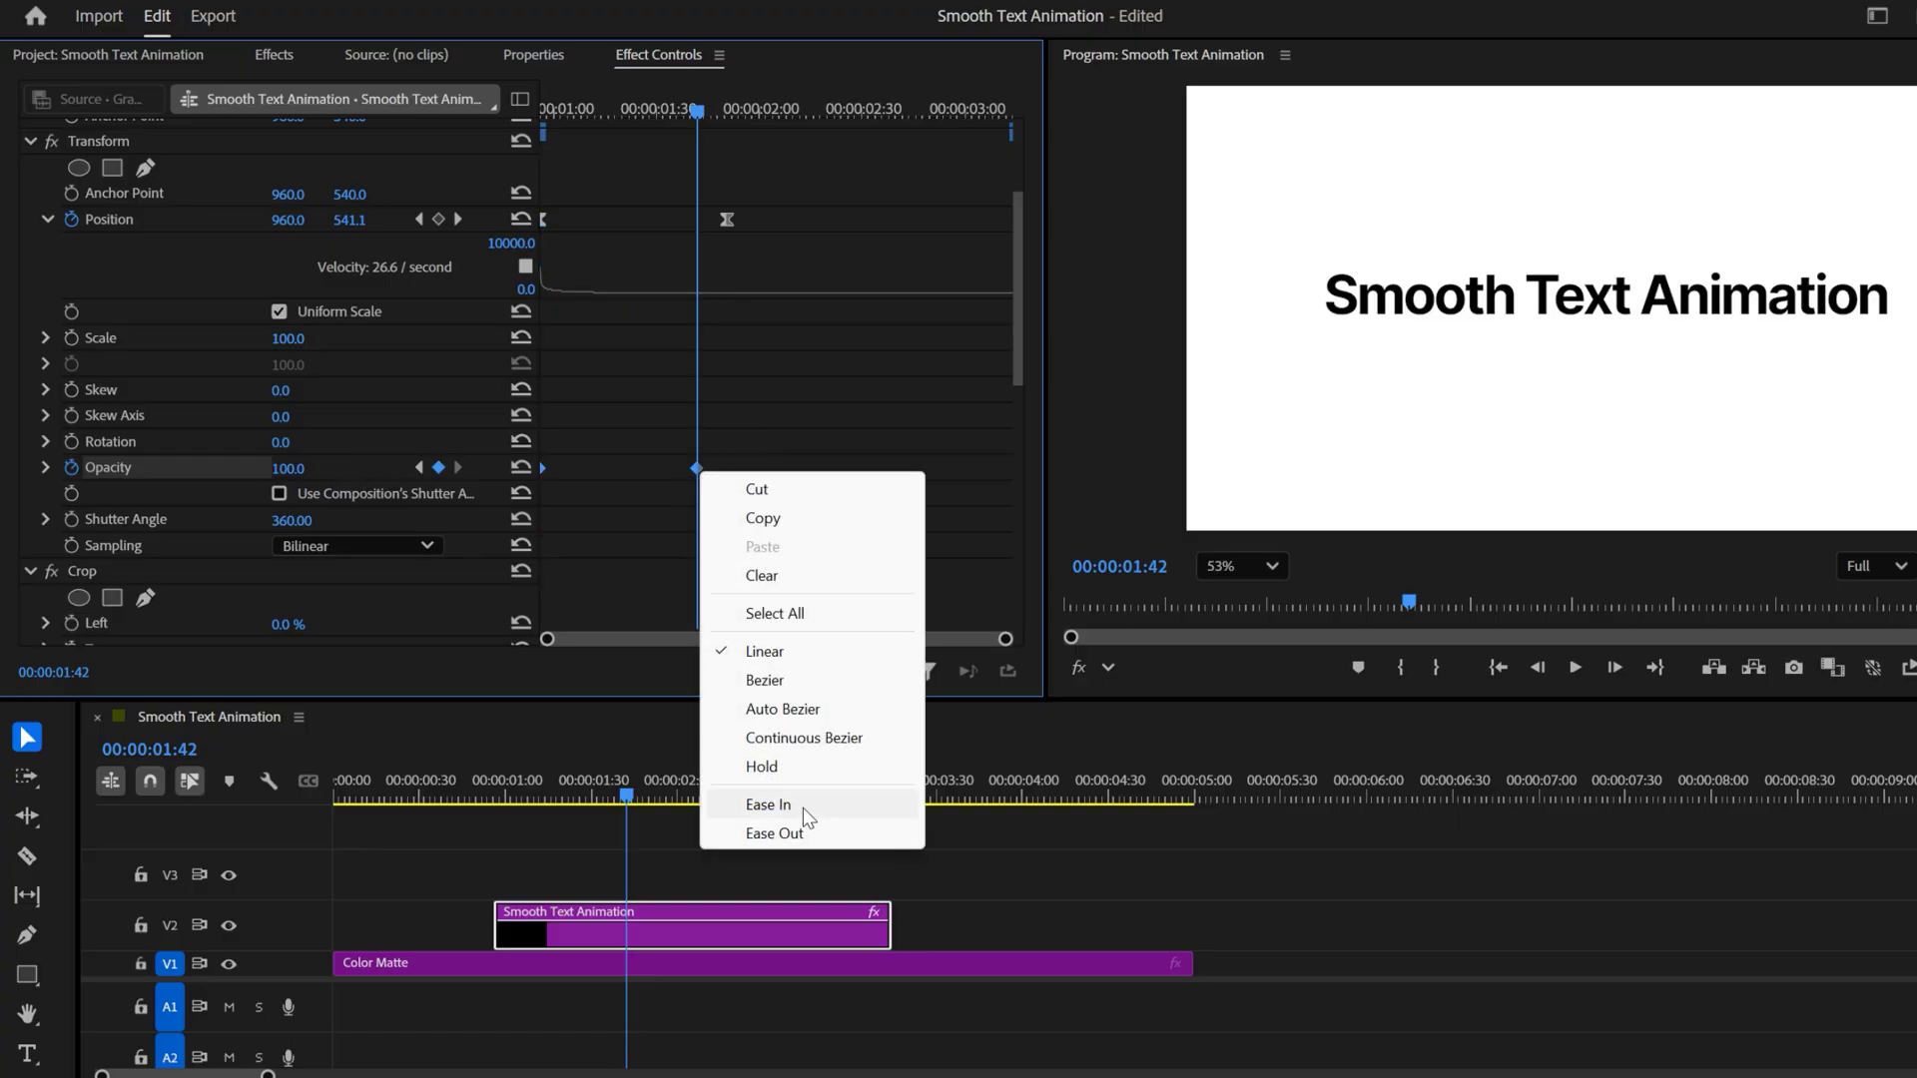
click(761, 797)
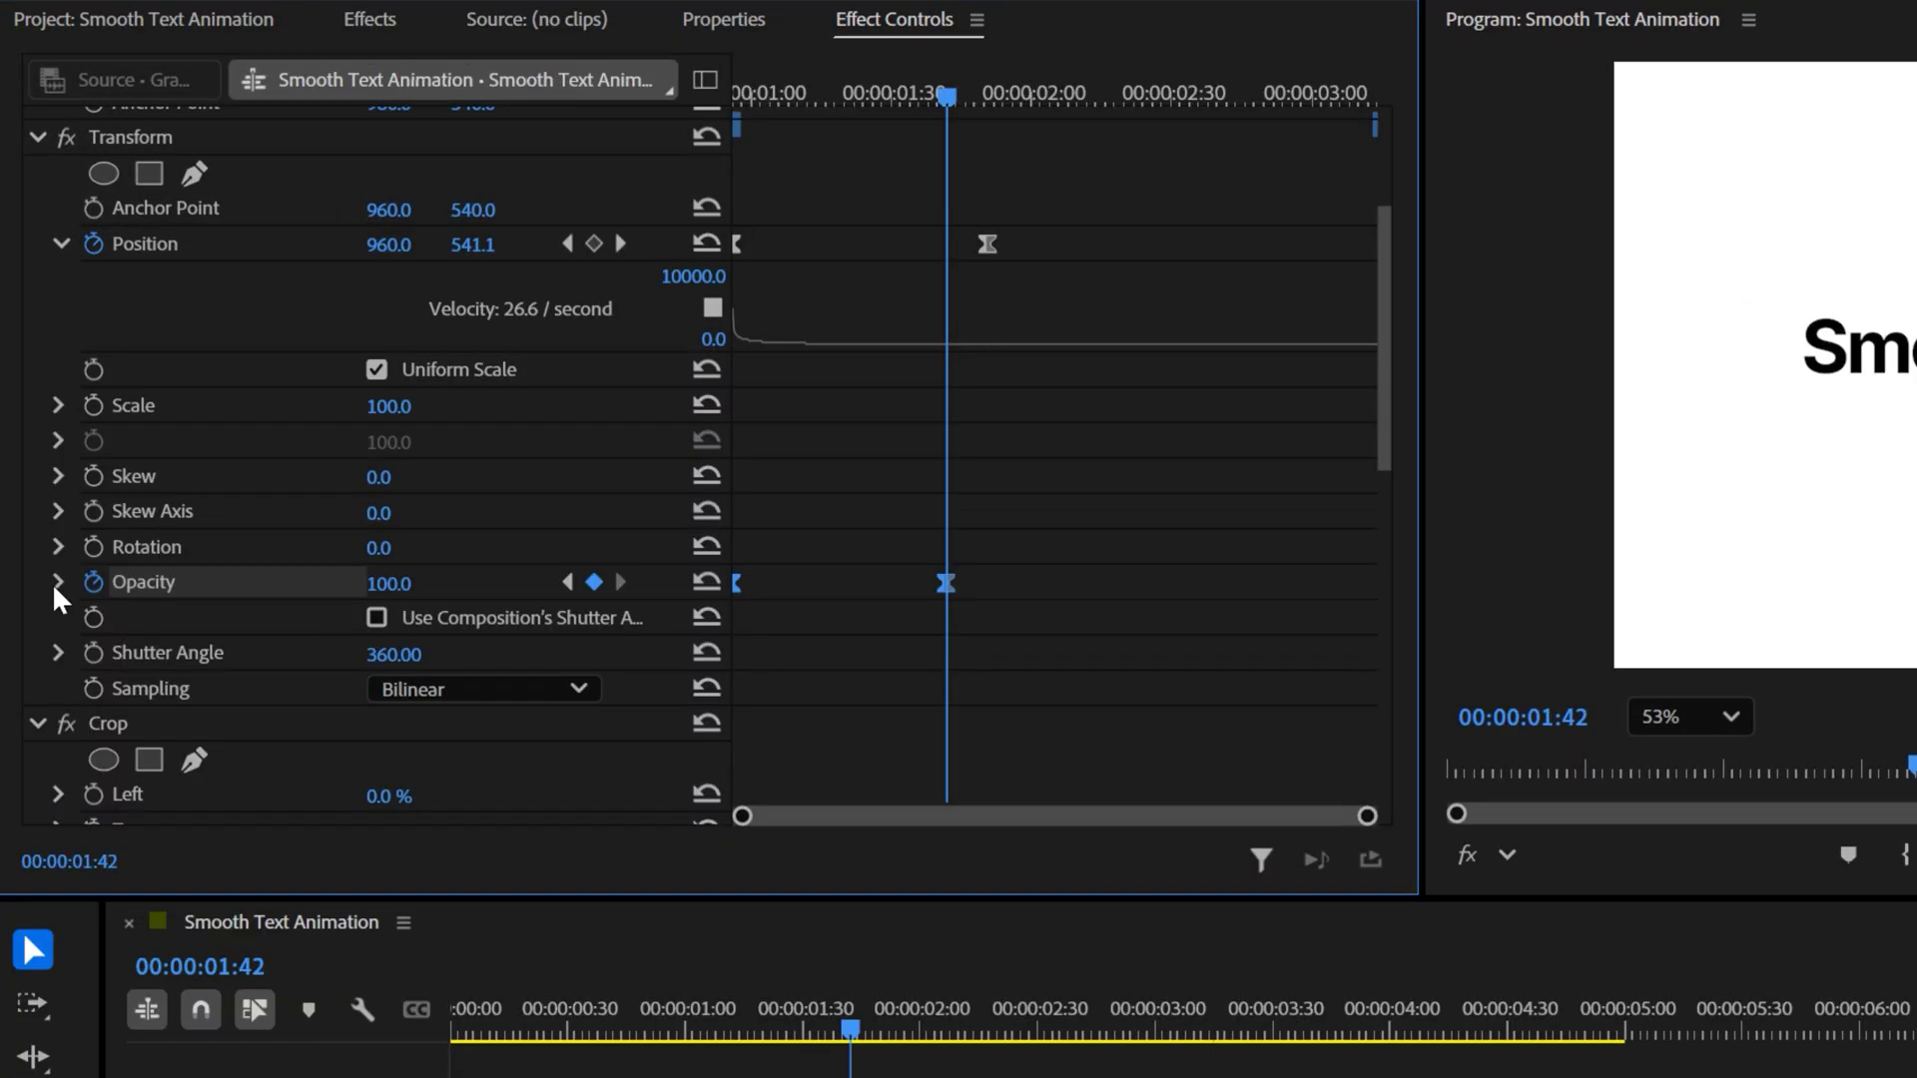
click(45, 468)
scroll(906, 595, down, 2)
drag(910, 590, 842, 598)
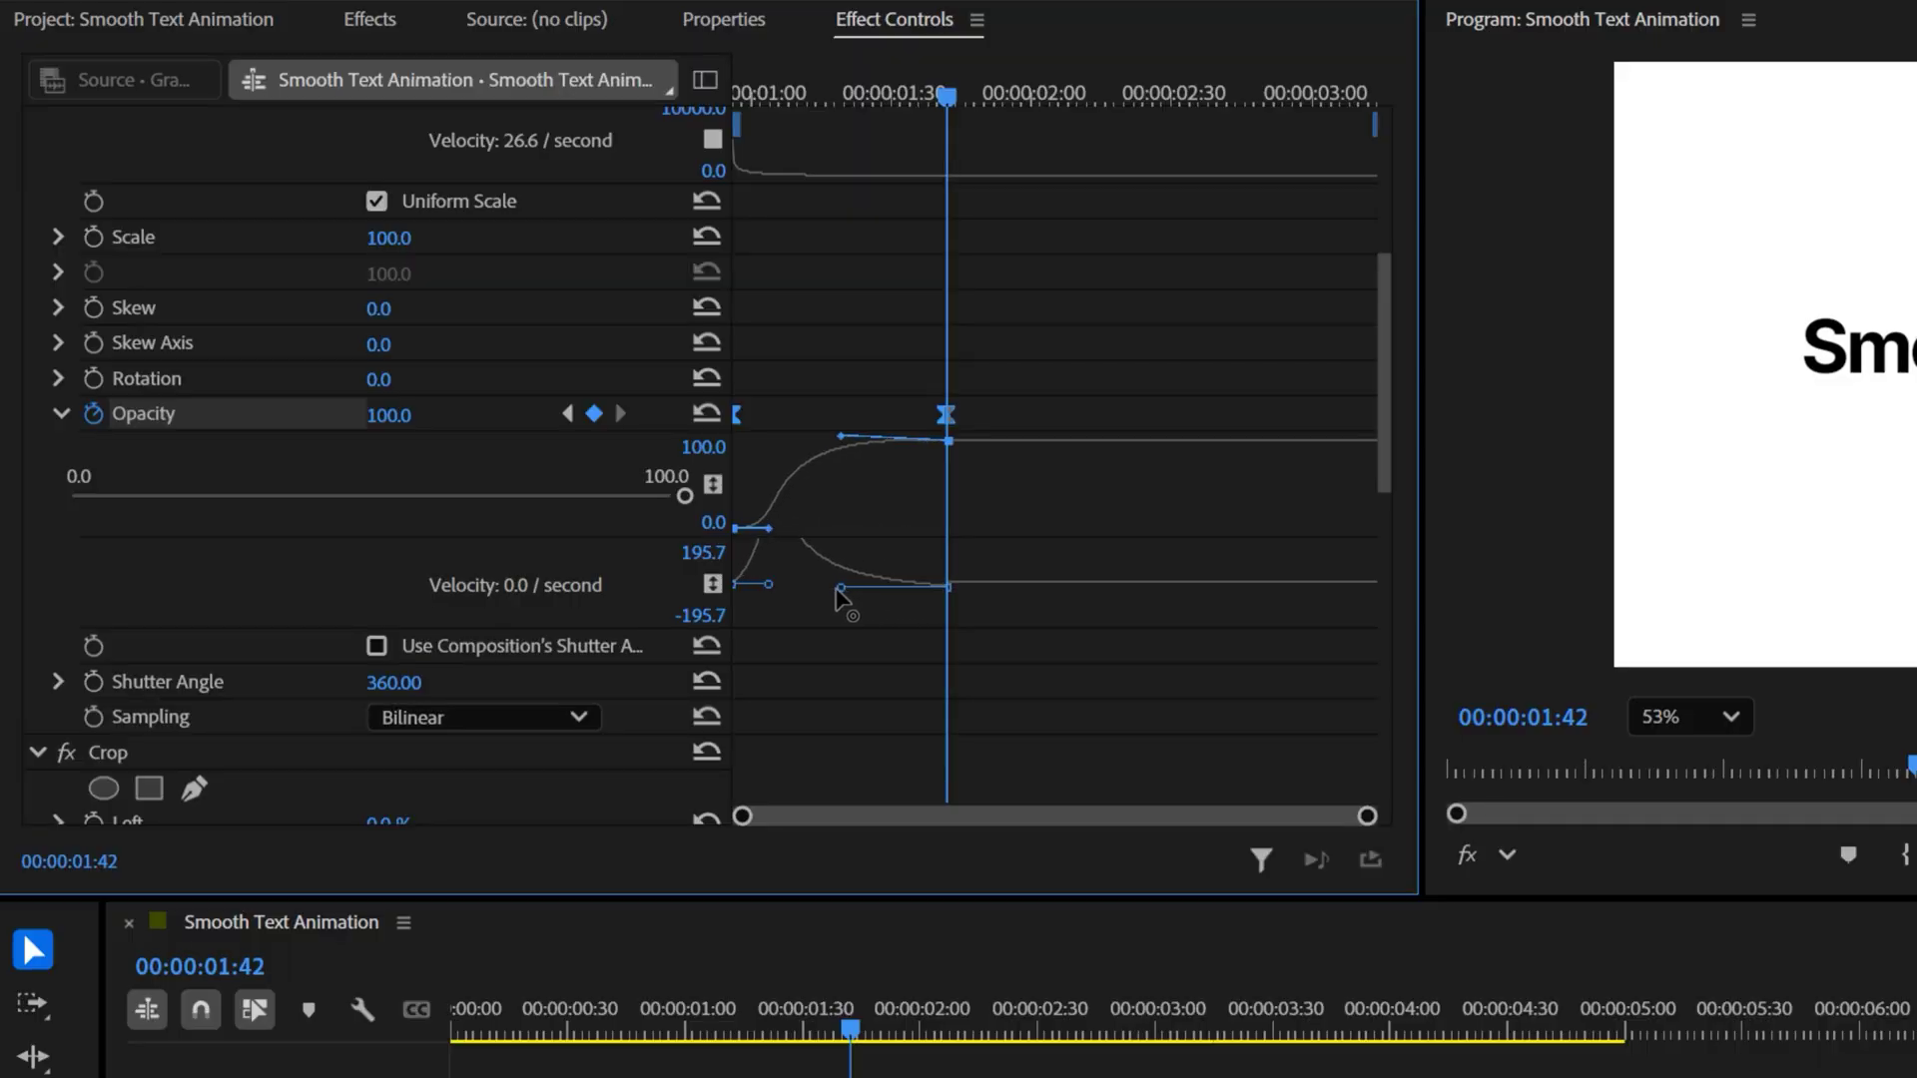
scroll(822, 599, up, 2)
Step: Drag the Opacity keyframe's Bezier handle further for a softer fade-in
drag(736, 549, 792, 554)
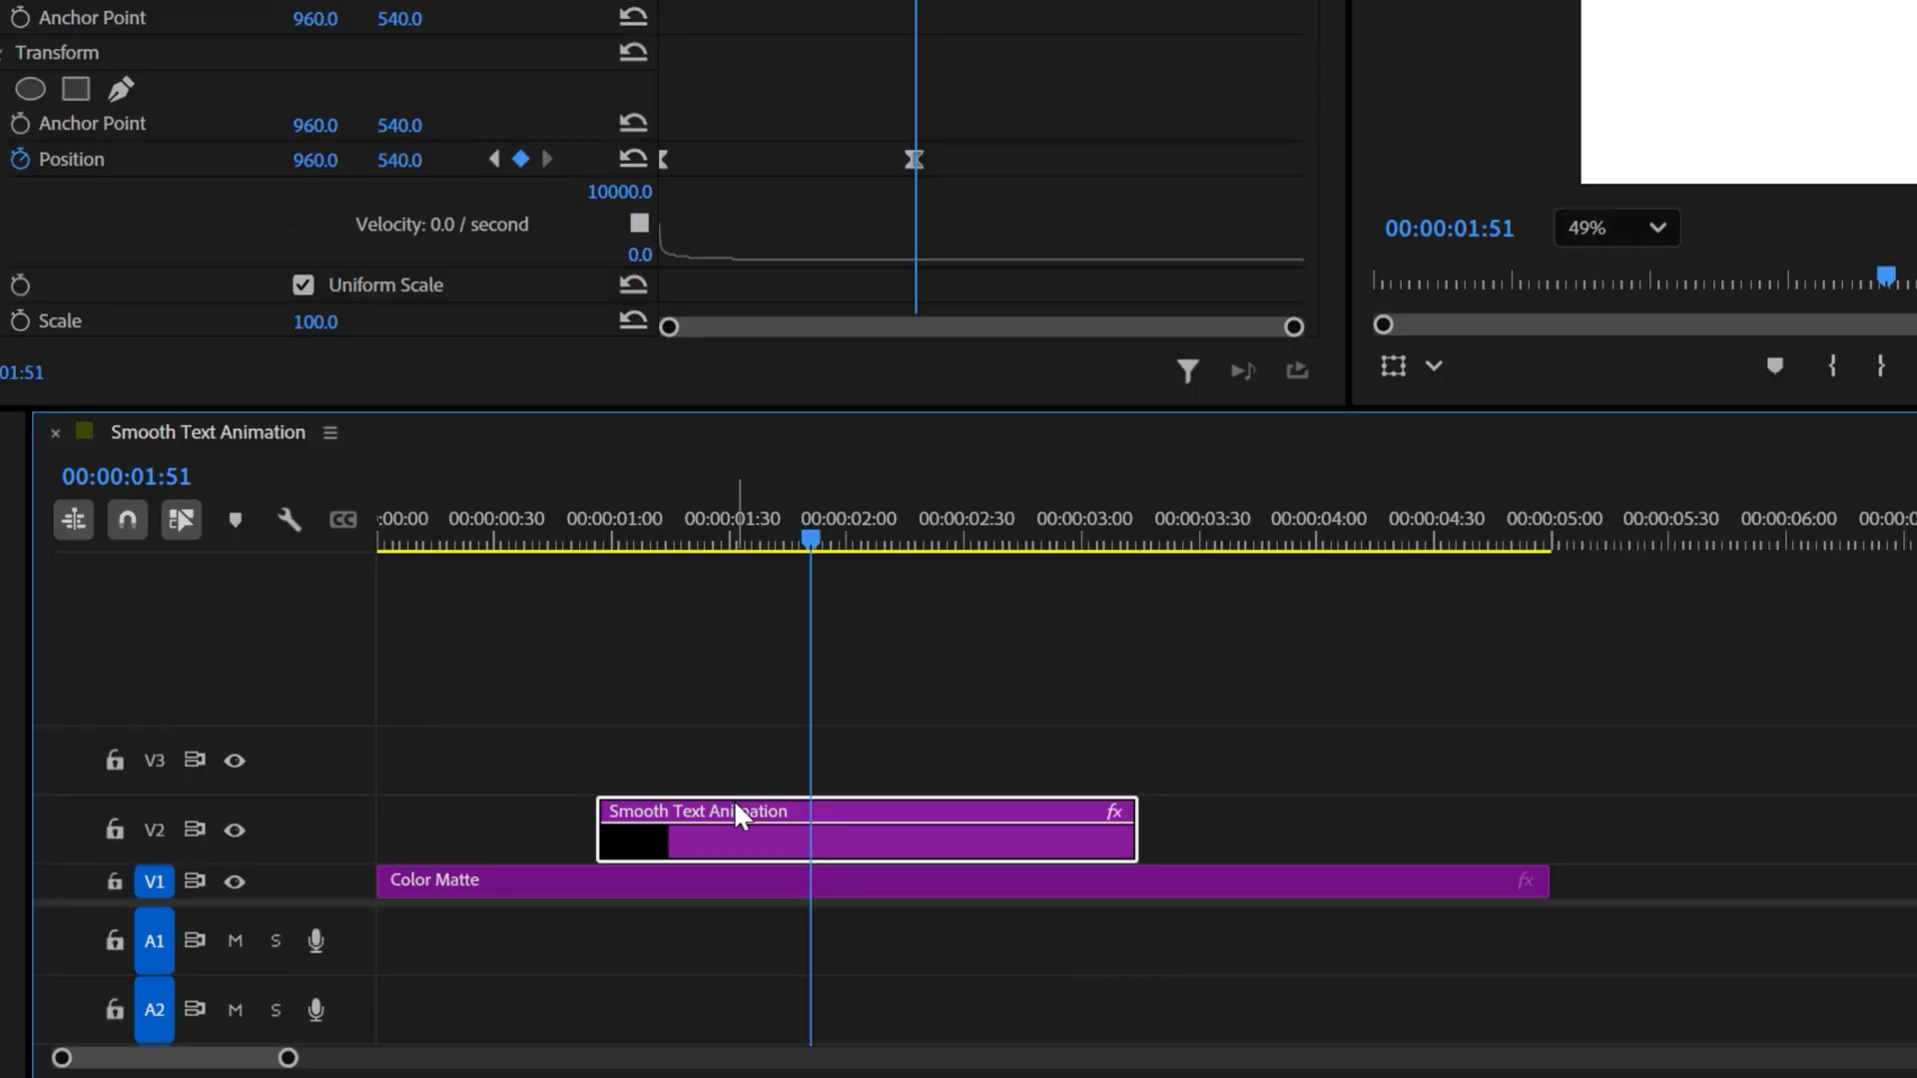
Step: Duplicate the title onto V3, then shift the V3 and V4 copies progressively later
alt+drag(734, 799, 775, 702)
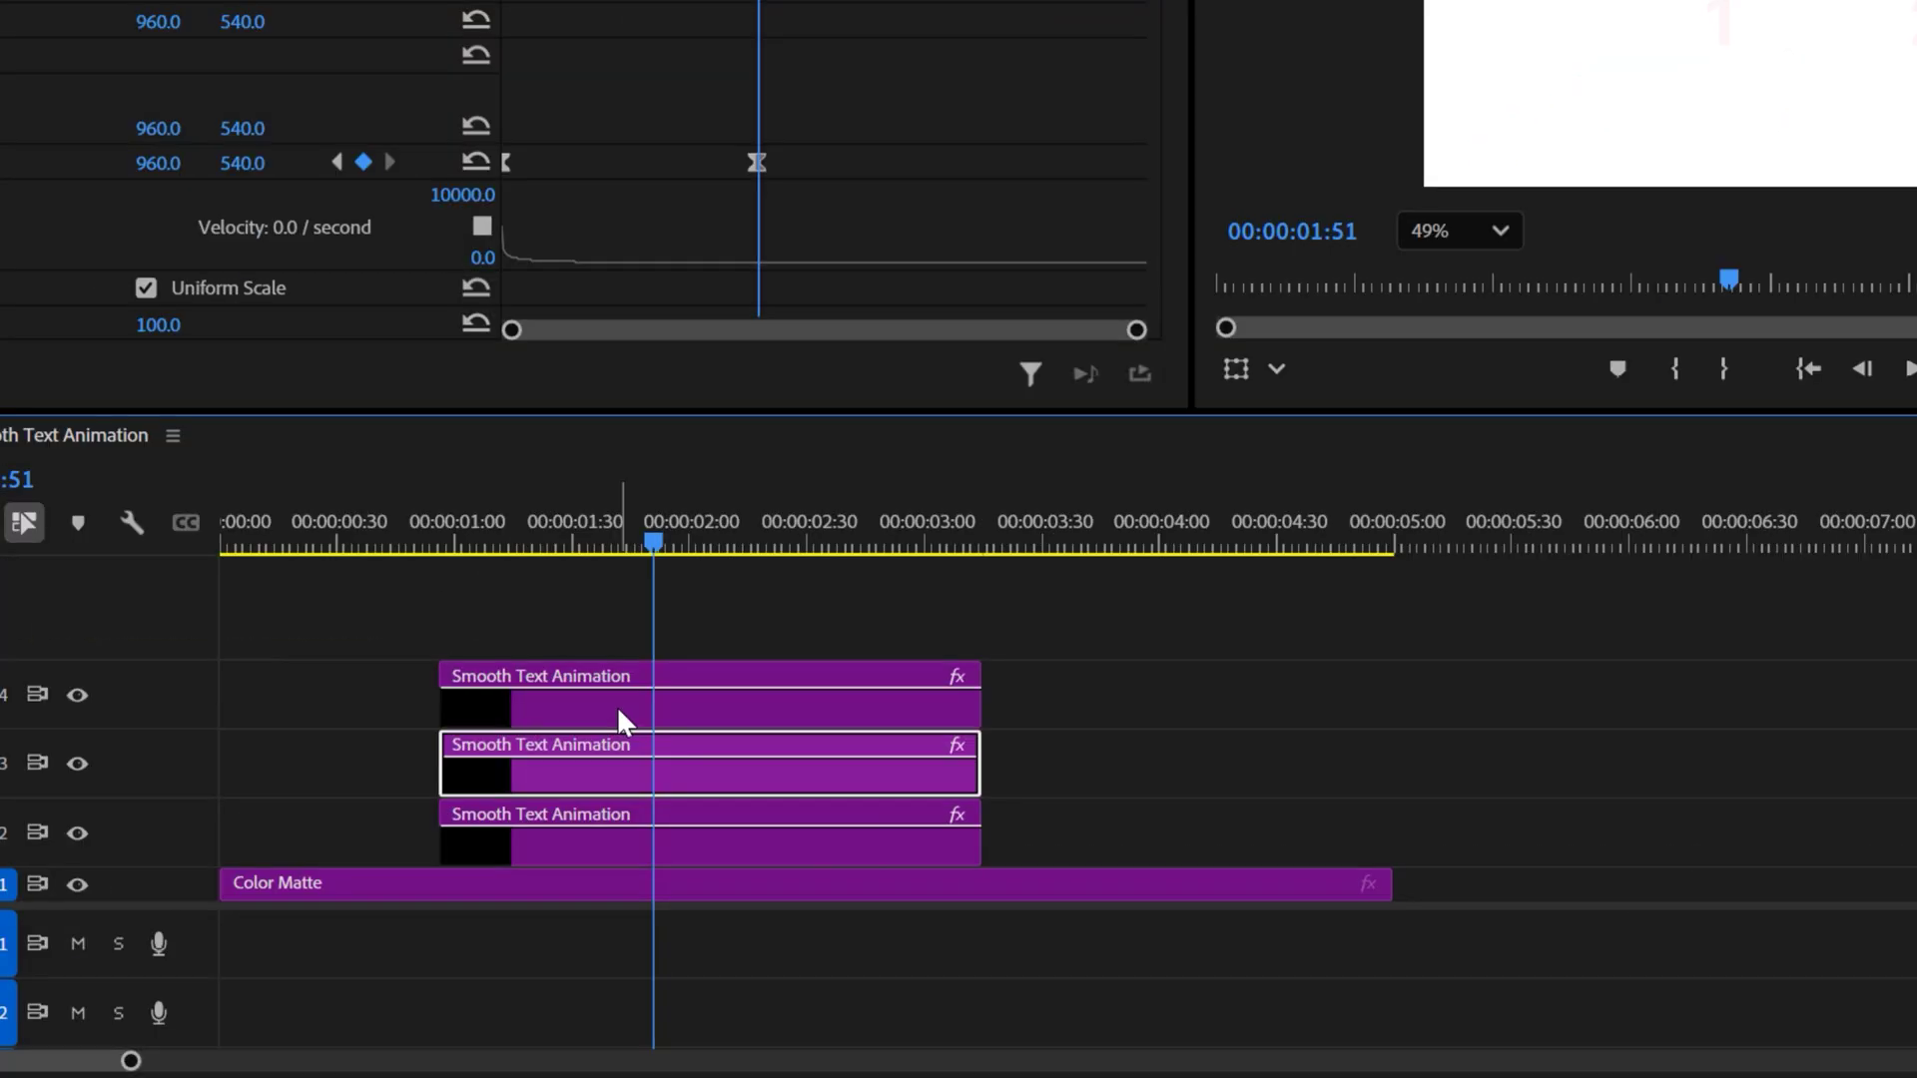
drag(493, 786, 553, 787)
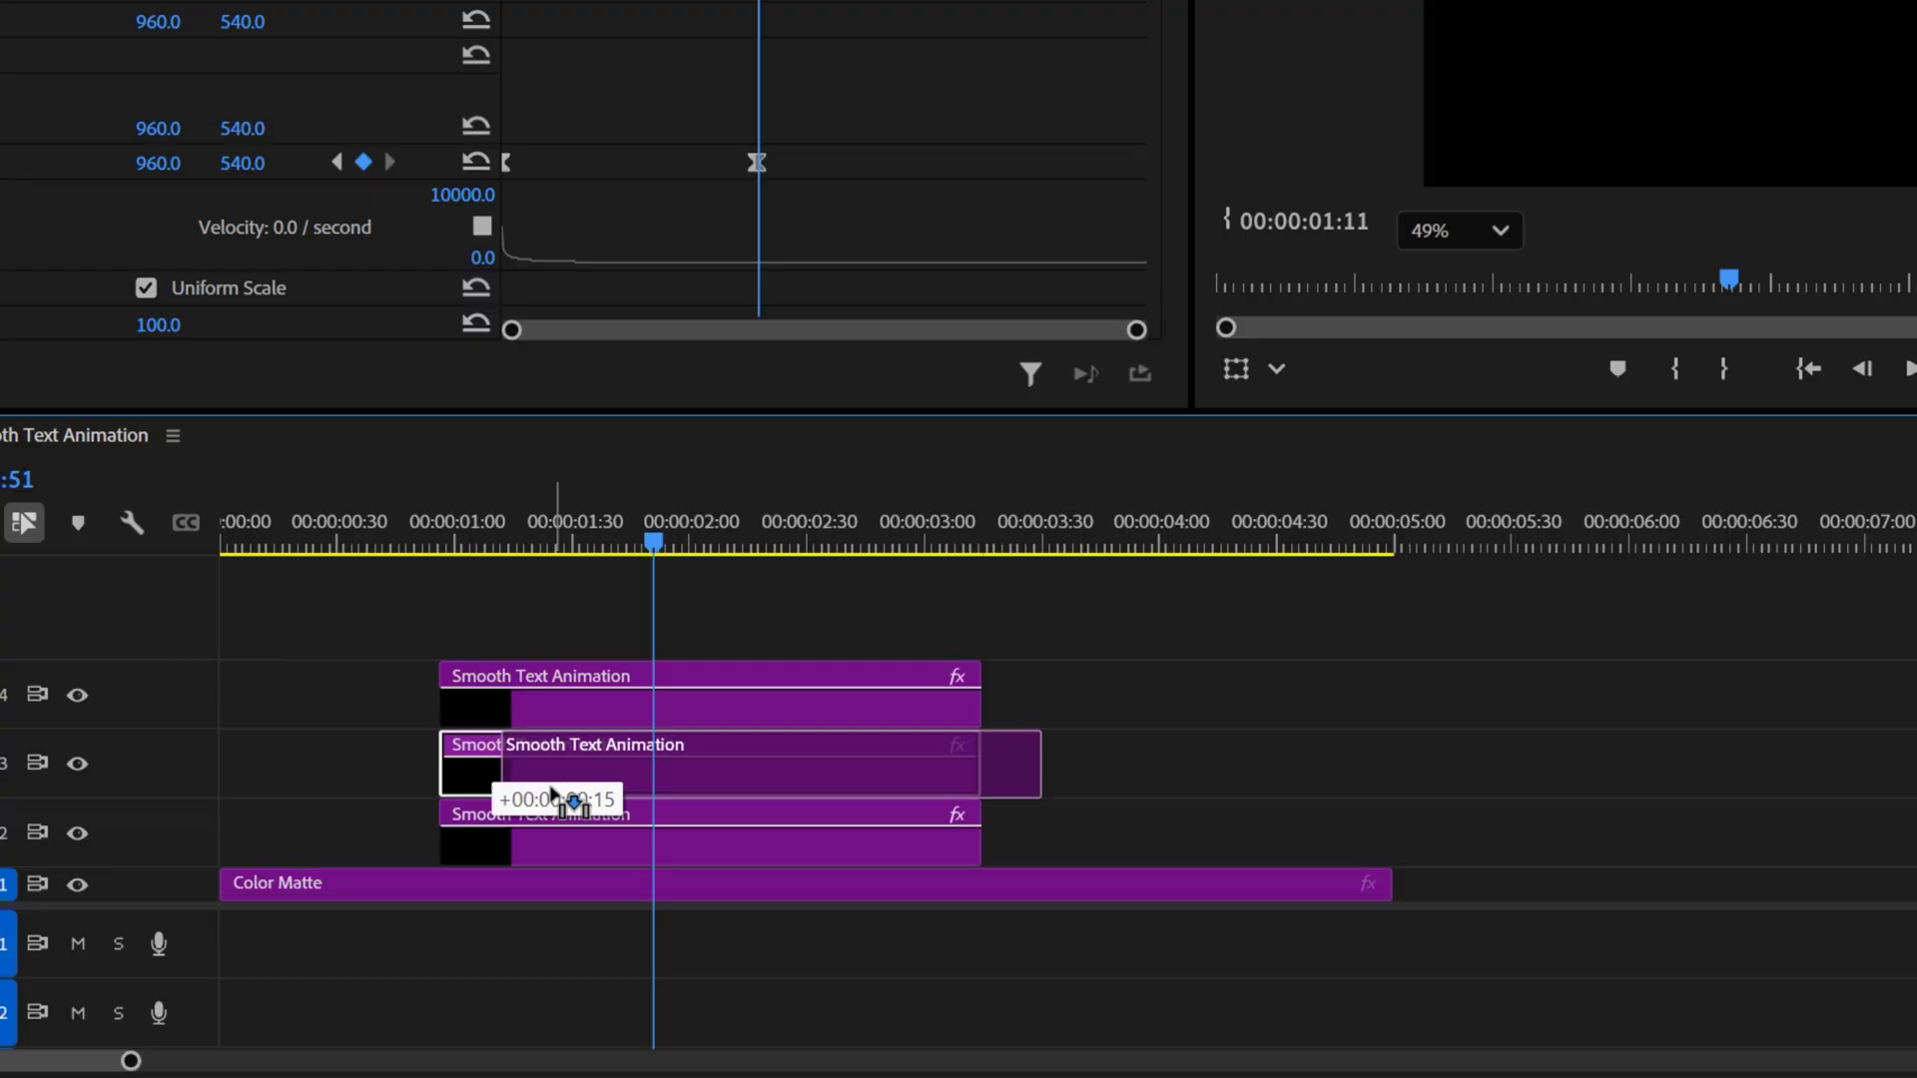
drag(524, 721, 679, 720)
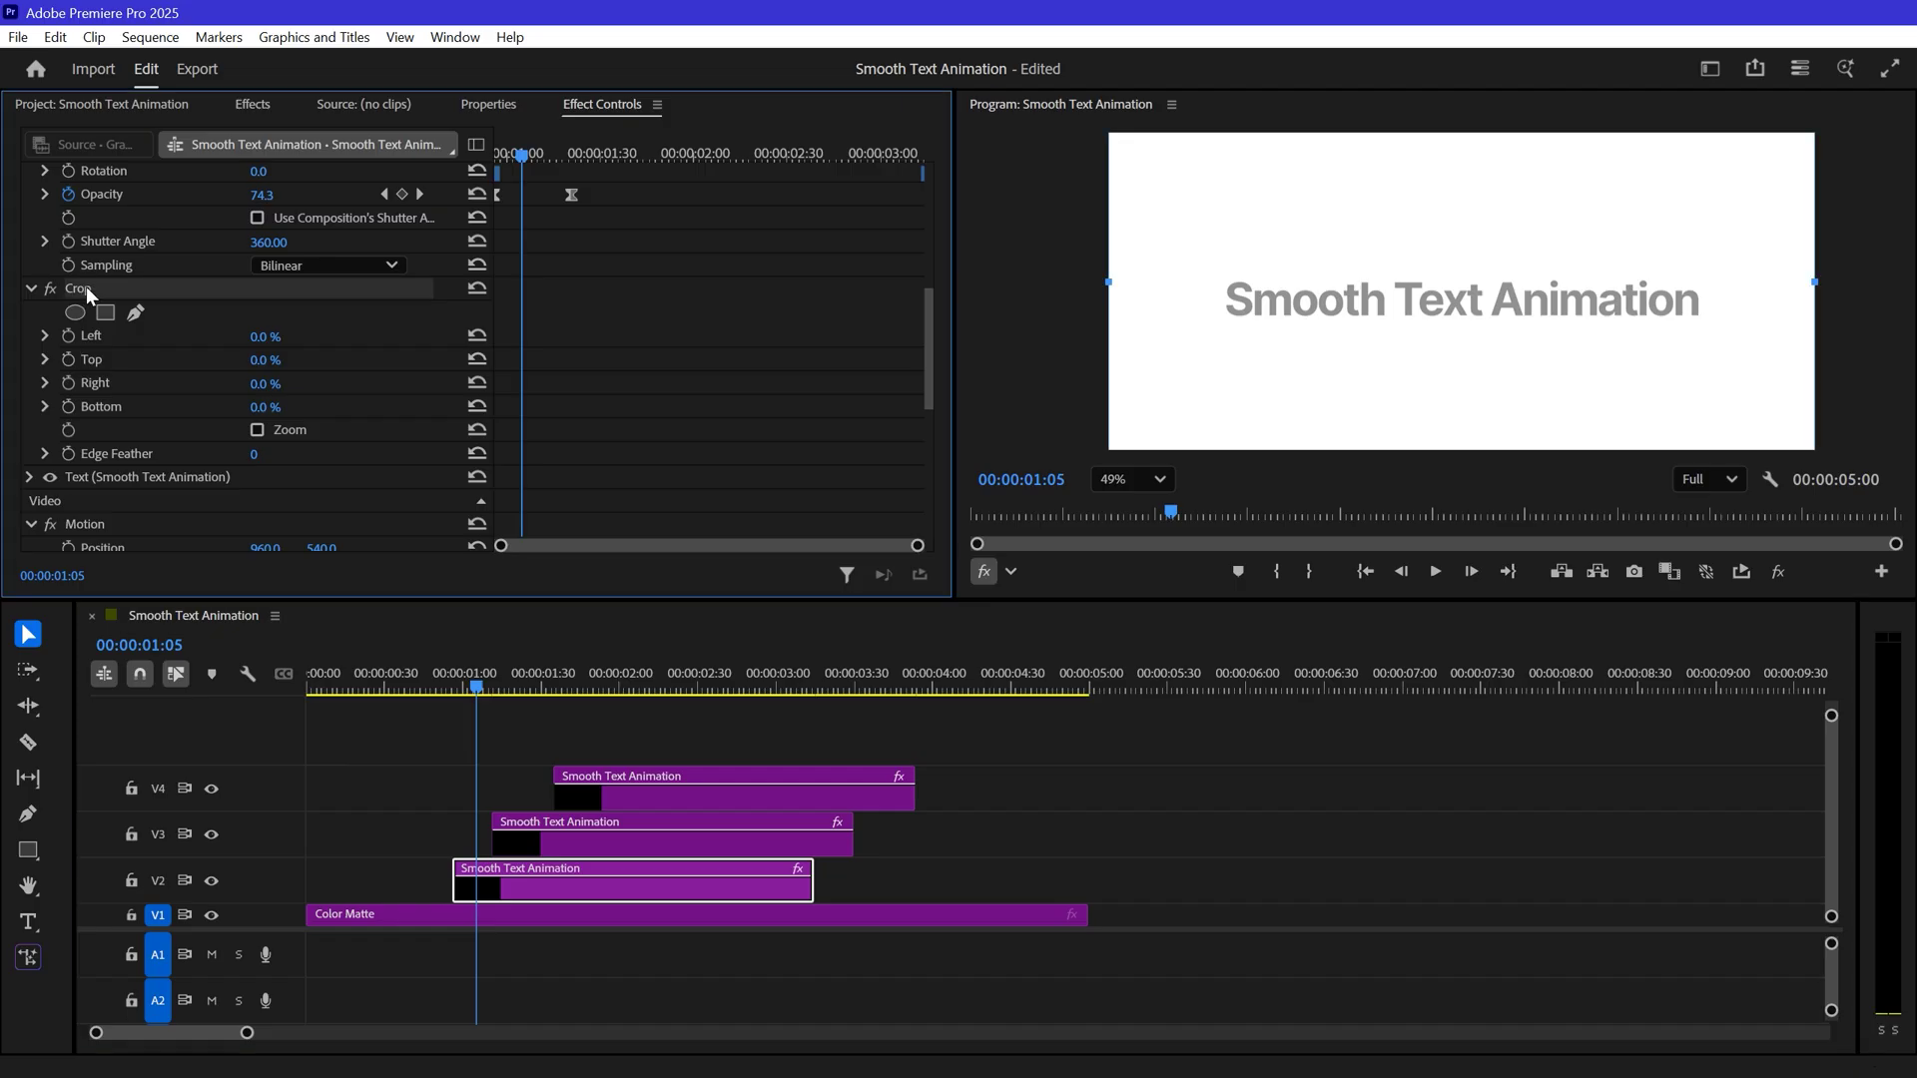
Step: Crop the three copies to show 'Smooth', 'Text' and 'Animation', then preview the reveal
drag(1816, 281, 1390, 282)
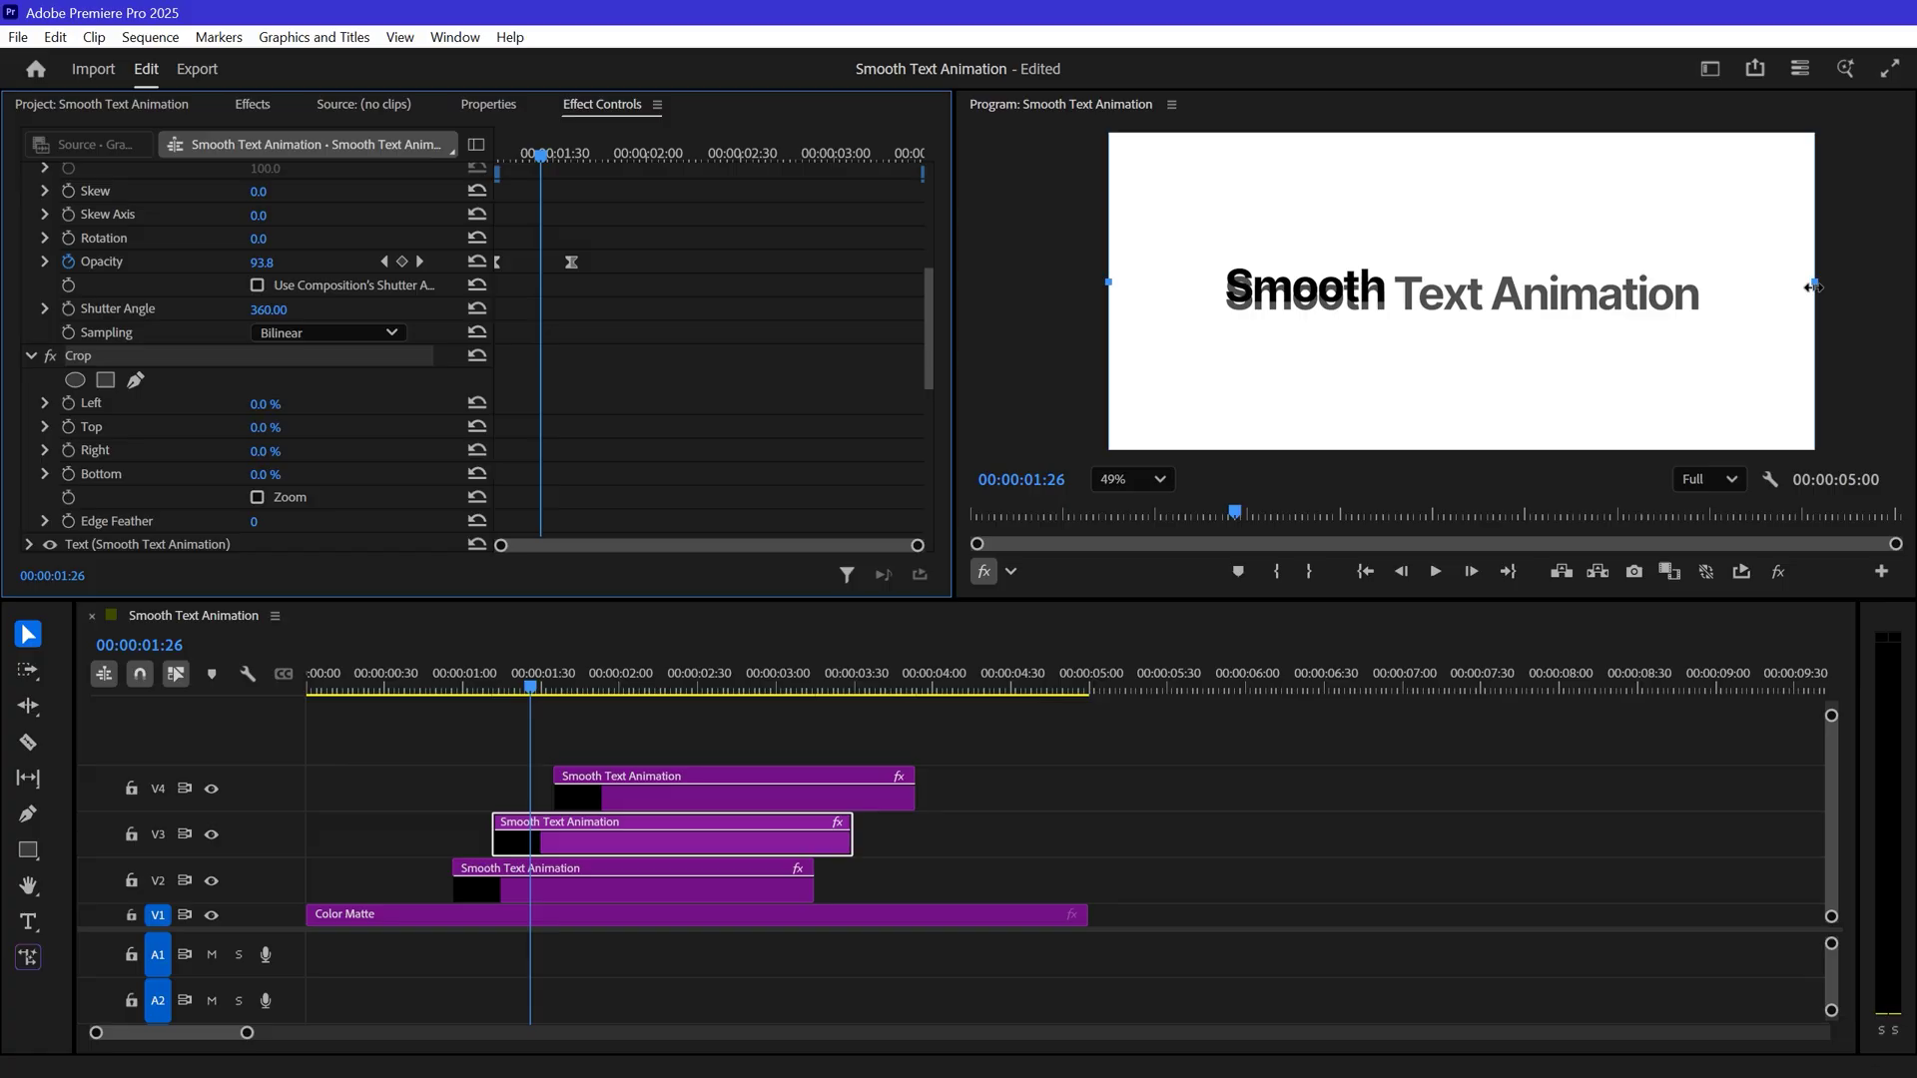
drag(1812, 286, 1513, 341)
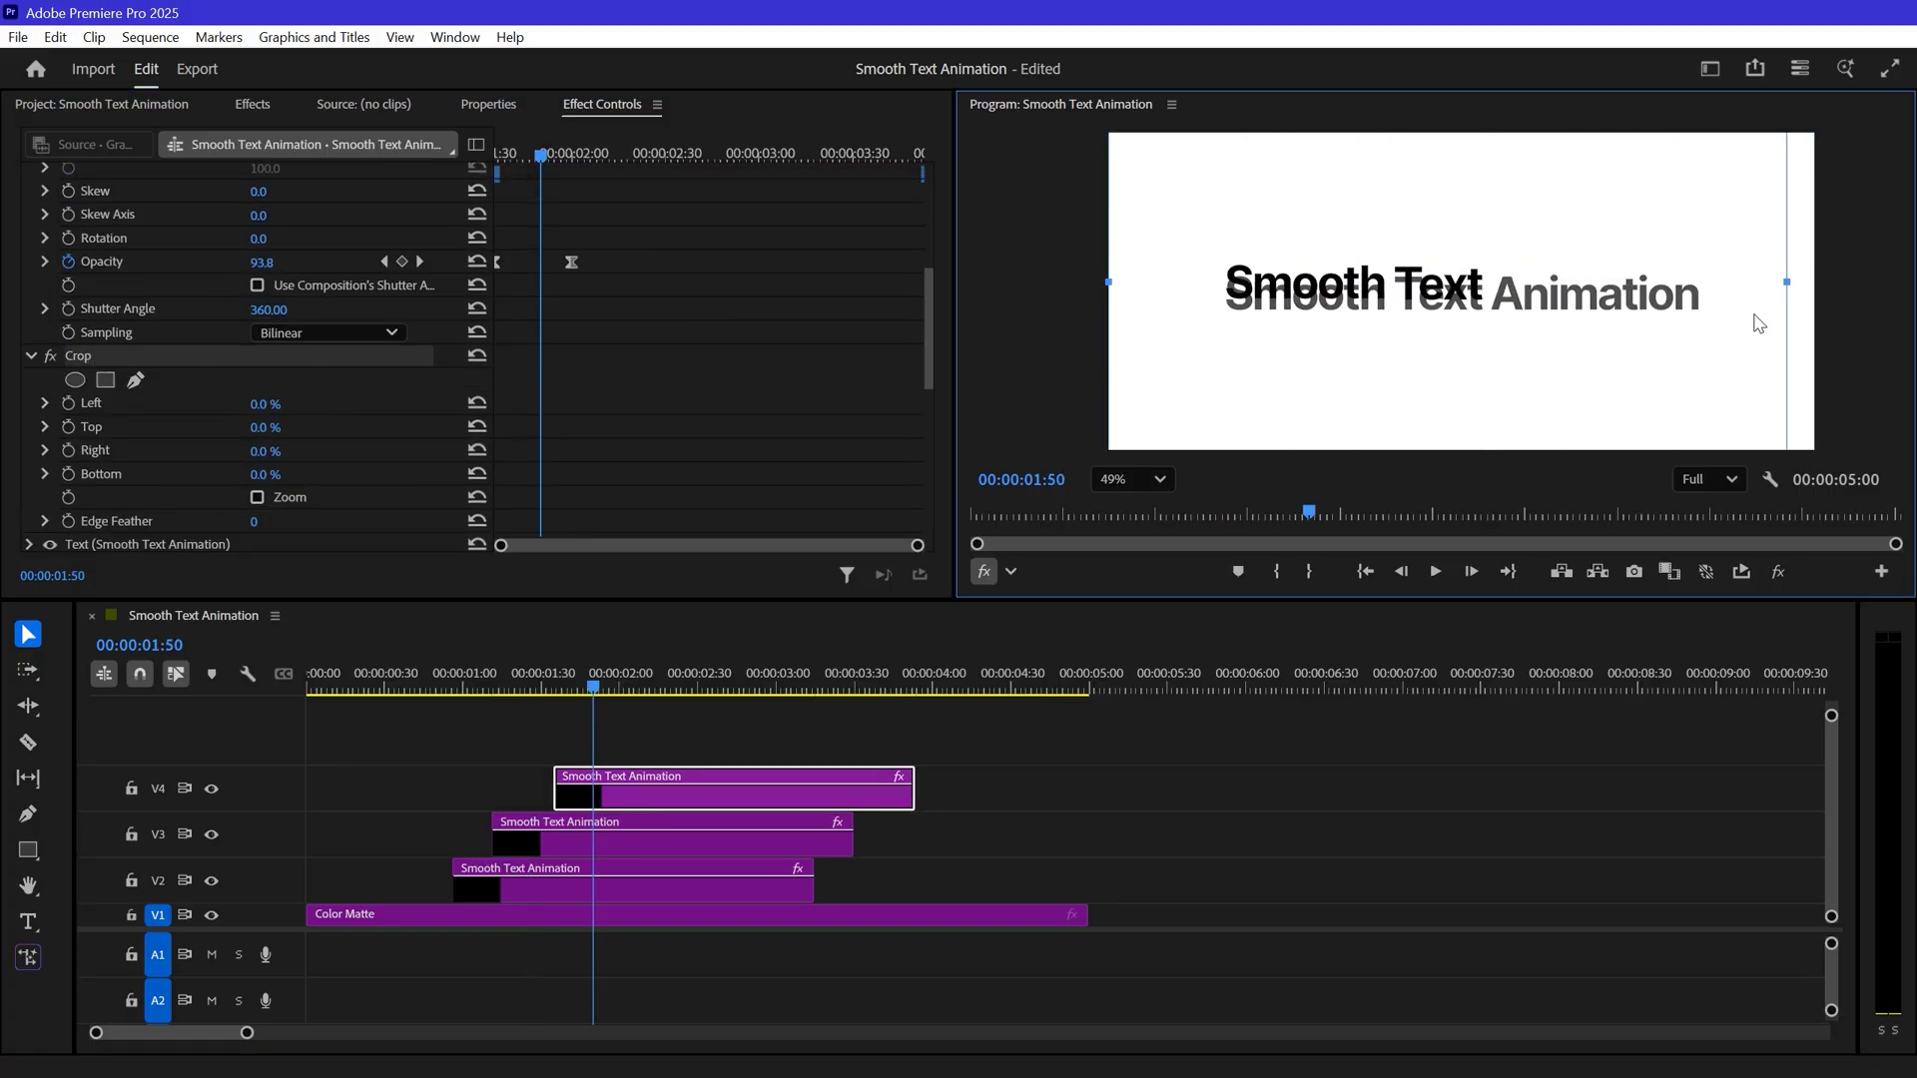
drag(1108, 281, 1485, 357)
key(shift+k)
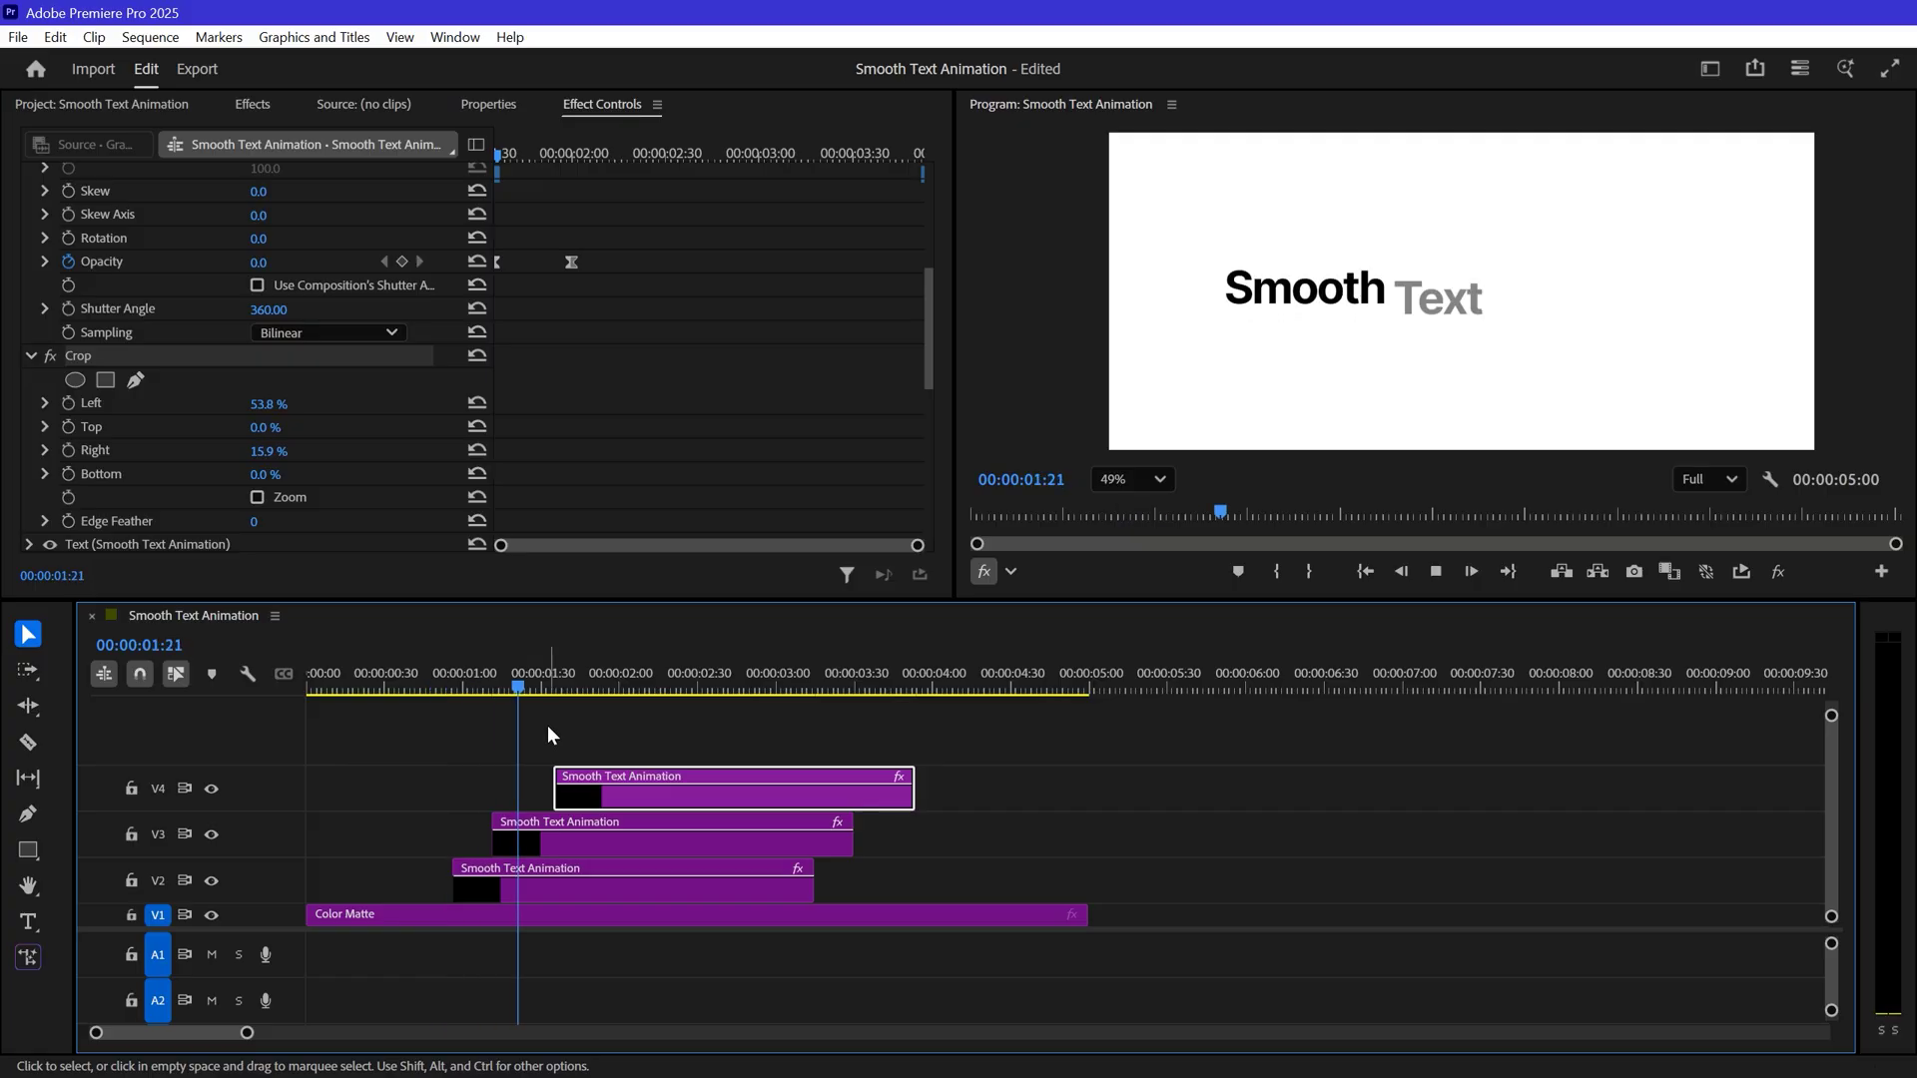
click(451, 681)
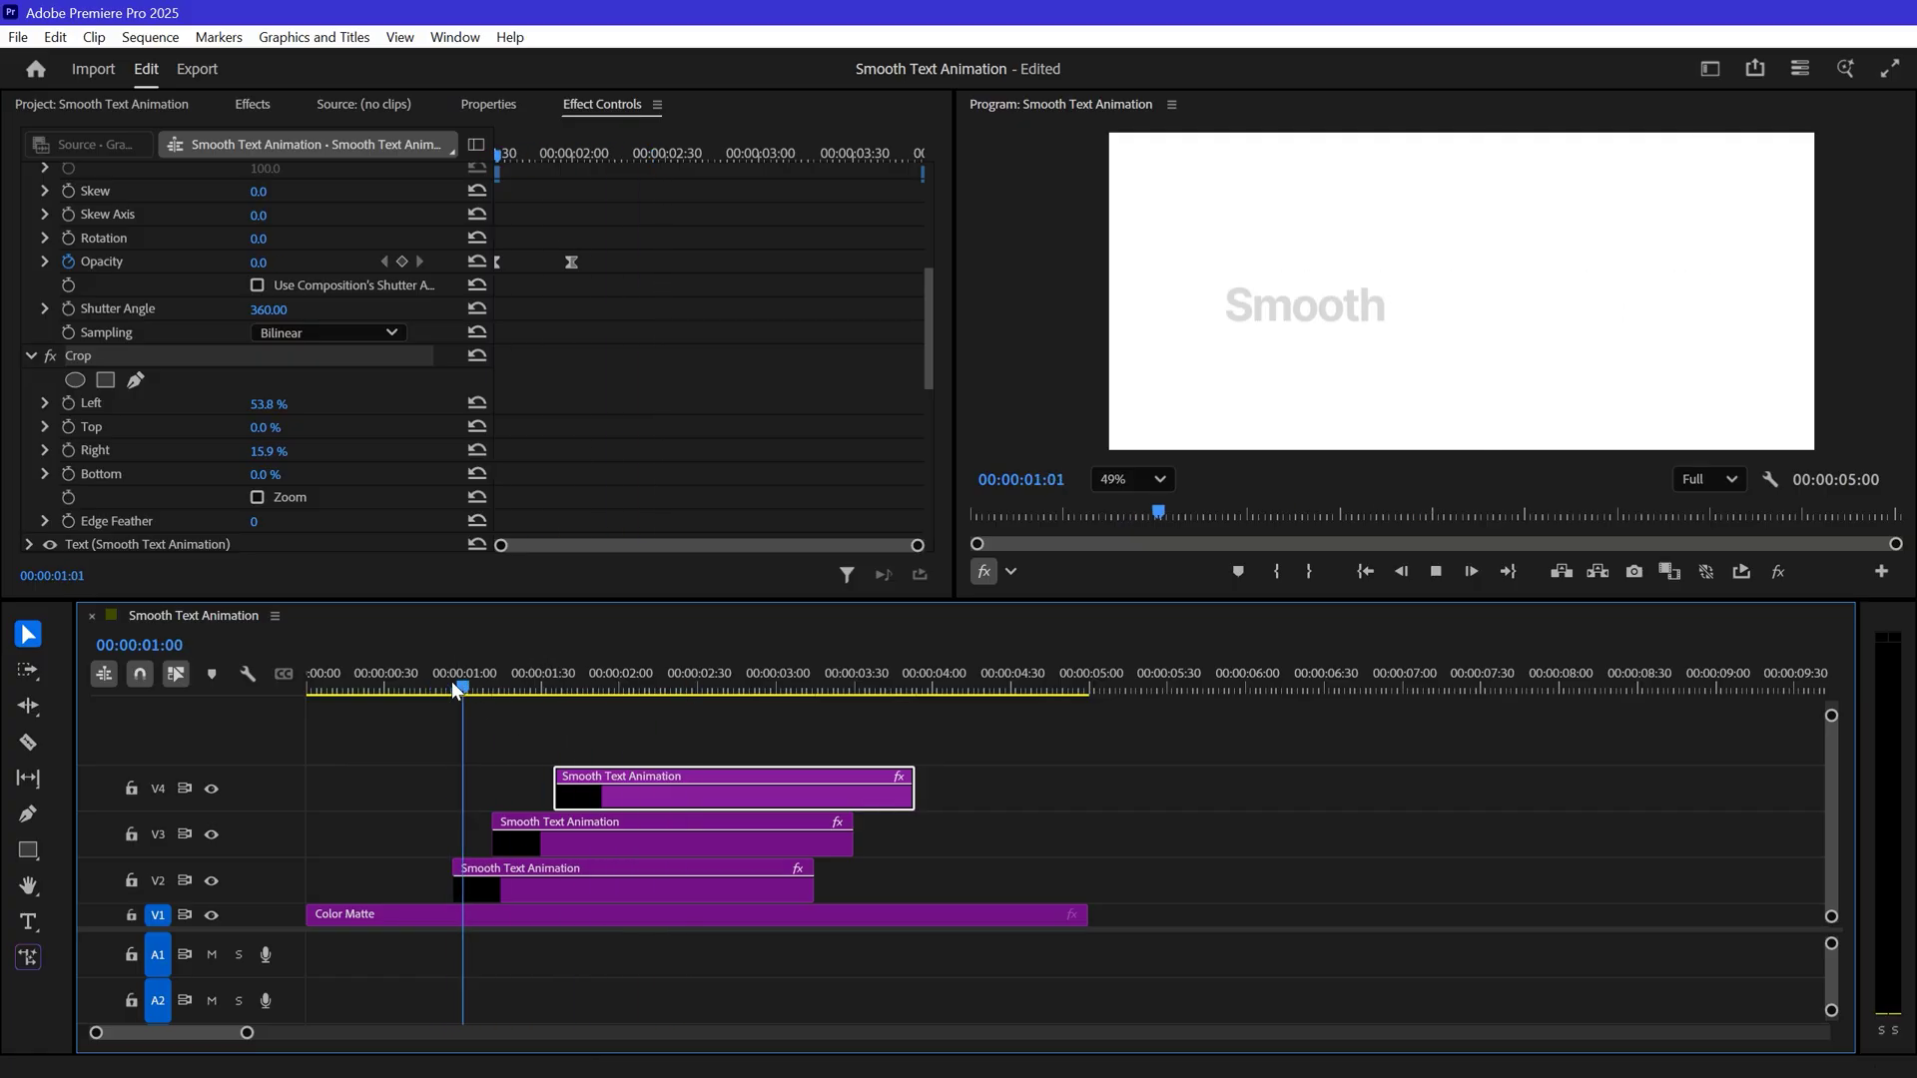
click(452, 682)
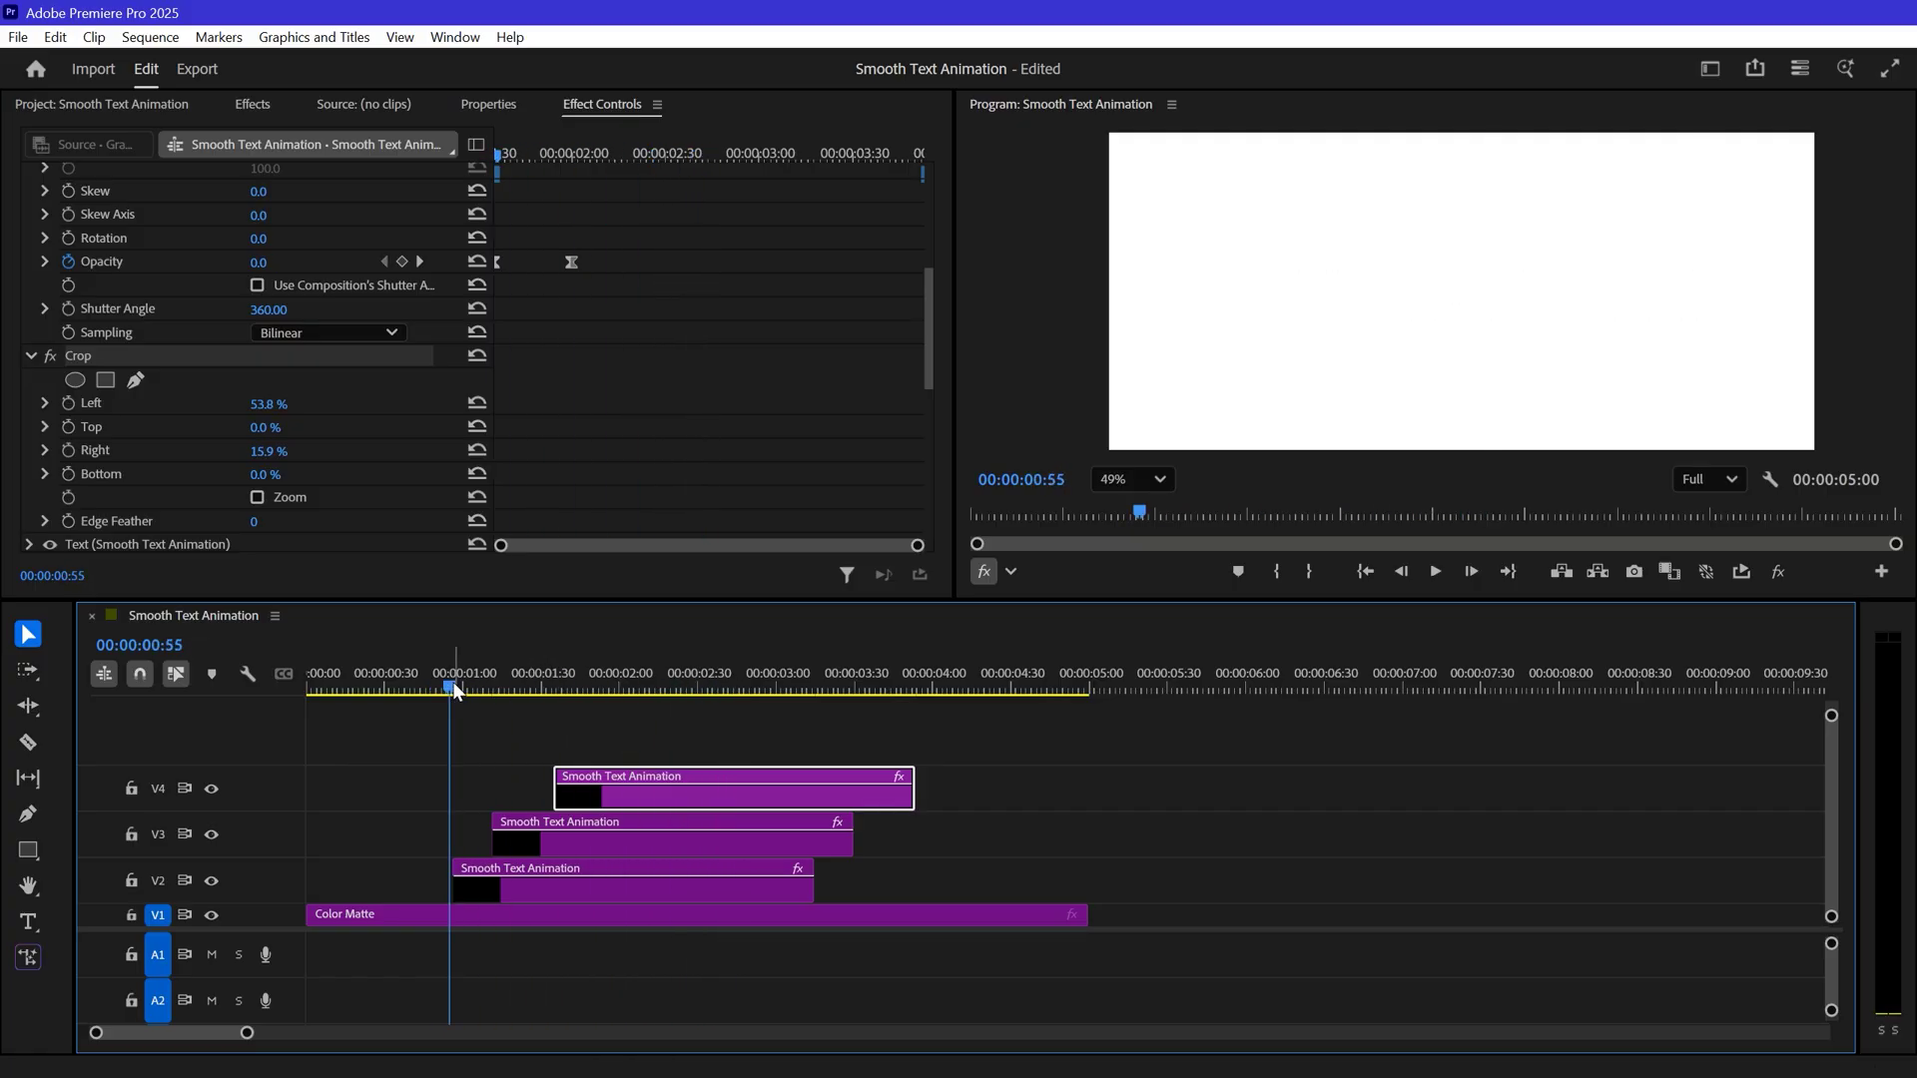
click(438, 694)
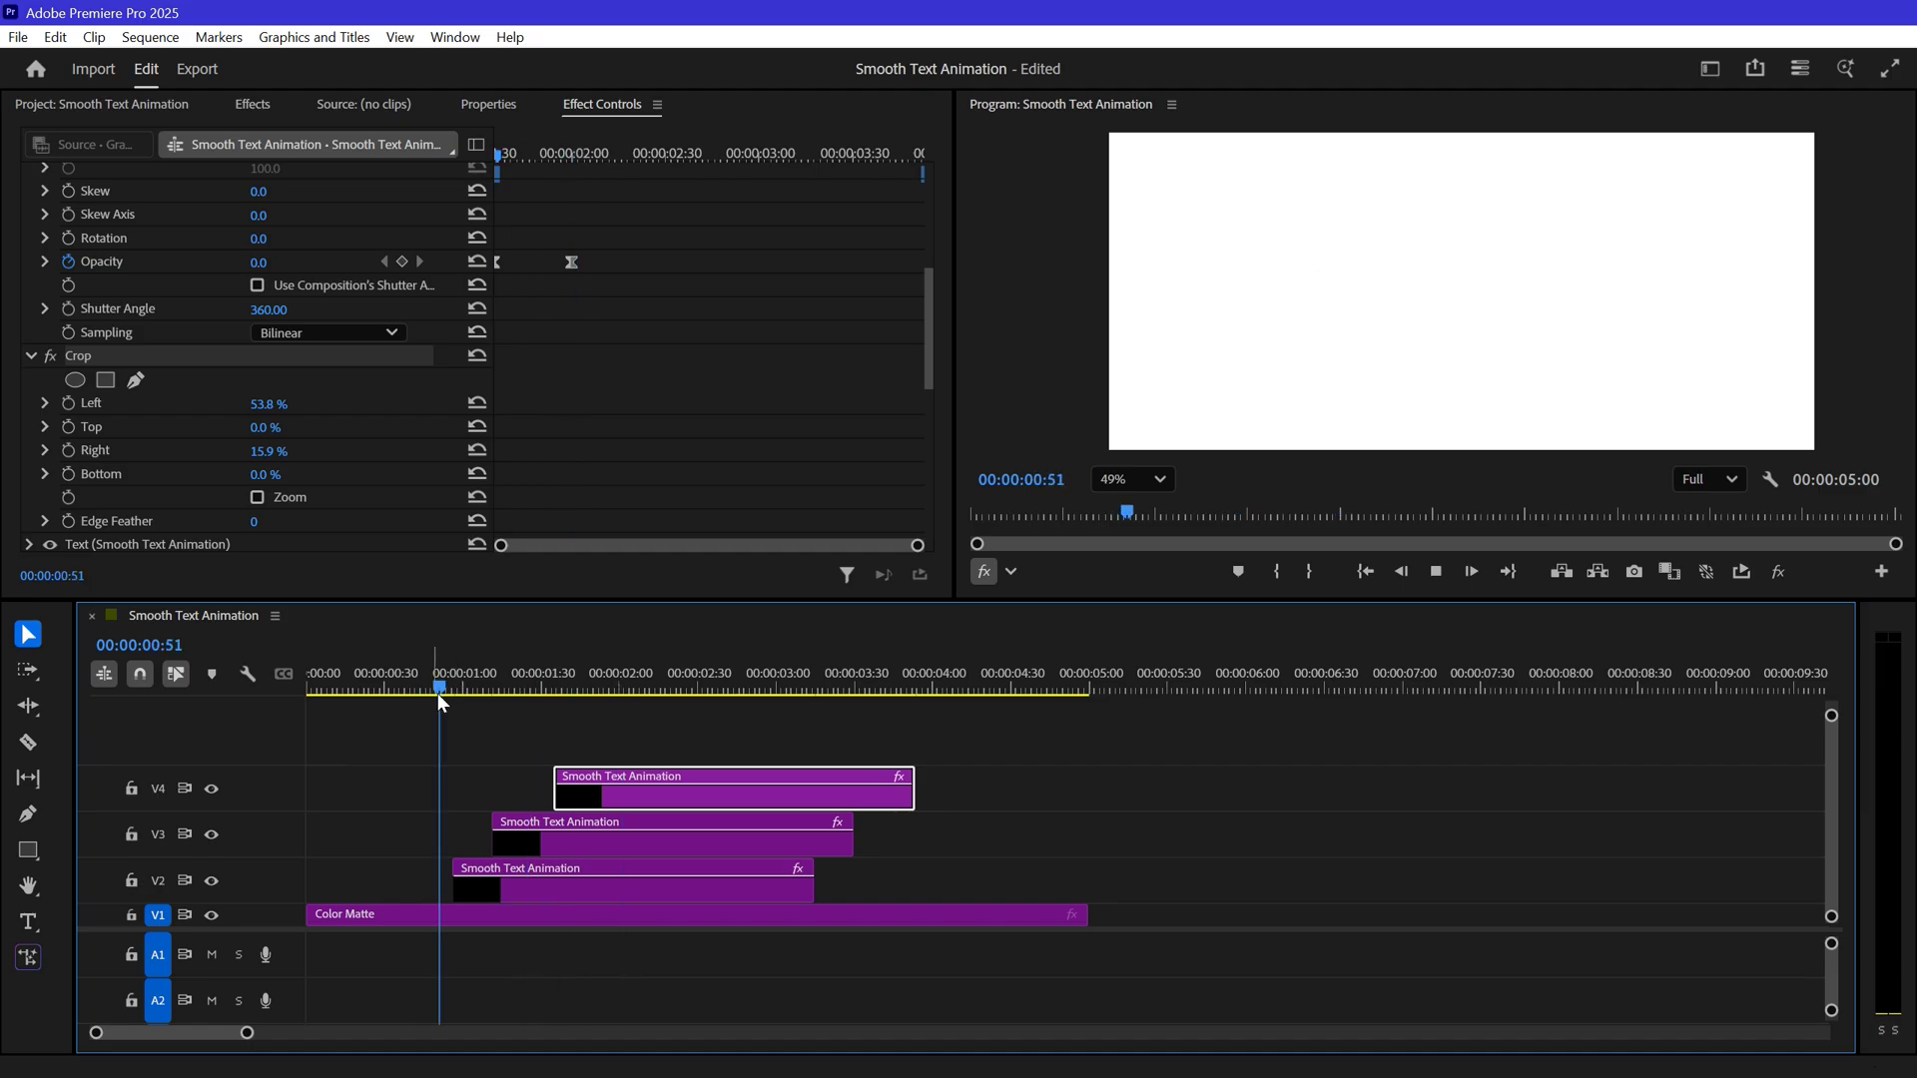
Step: Nest the V2–V4 title clips into one sequence
drag(834, 723, 617, 884)
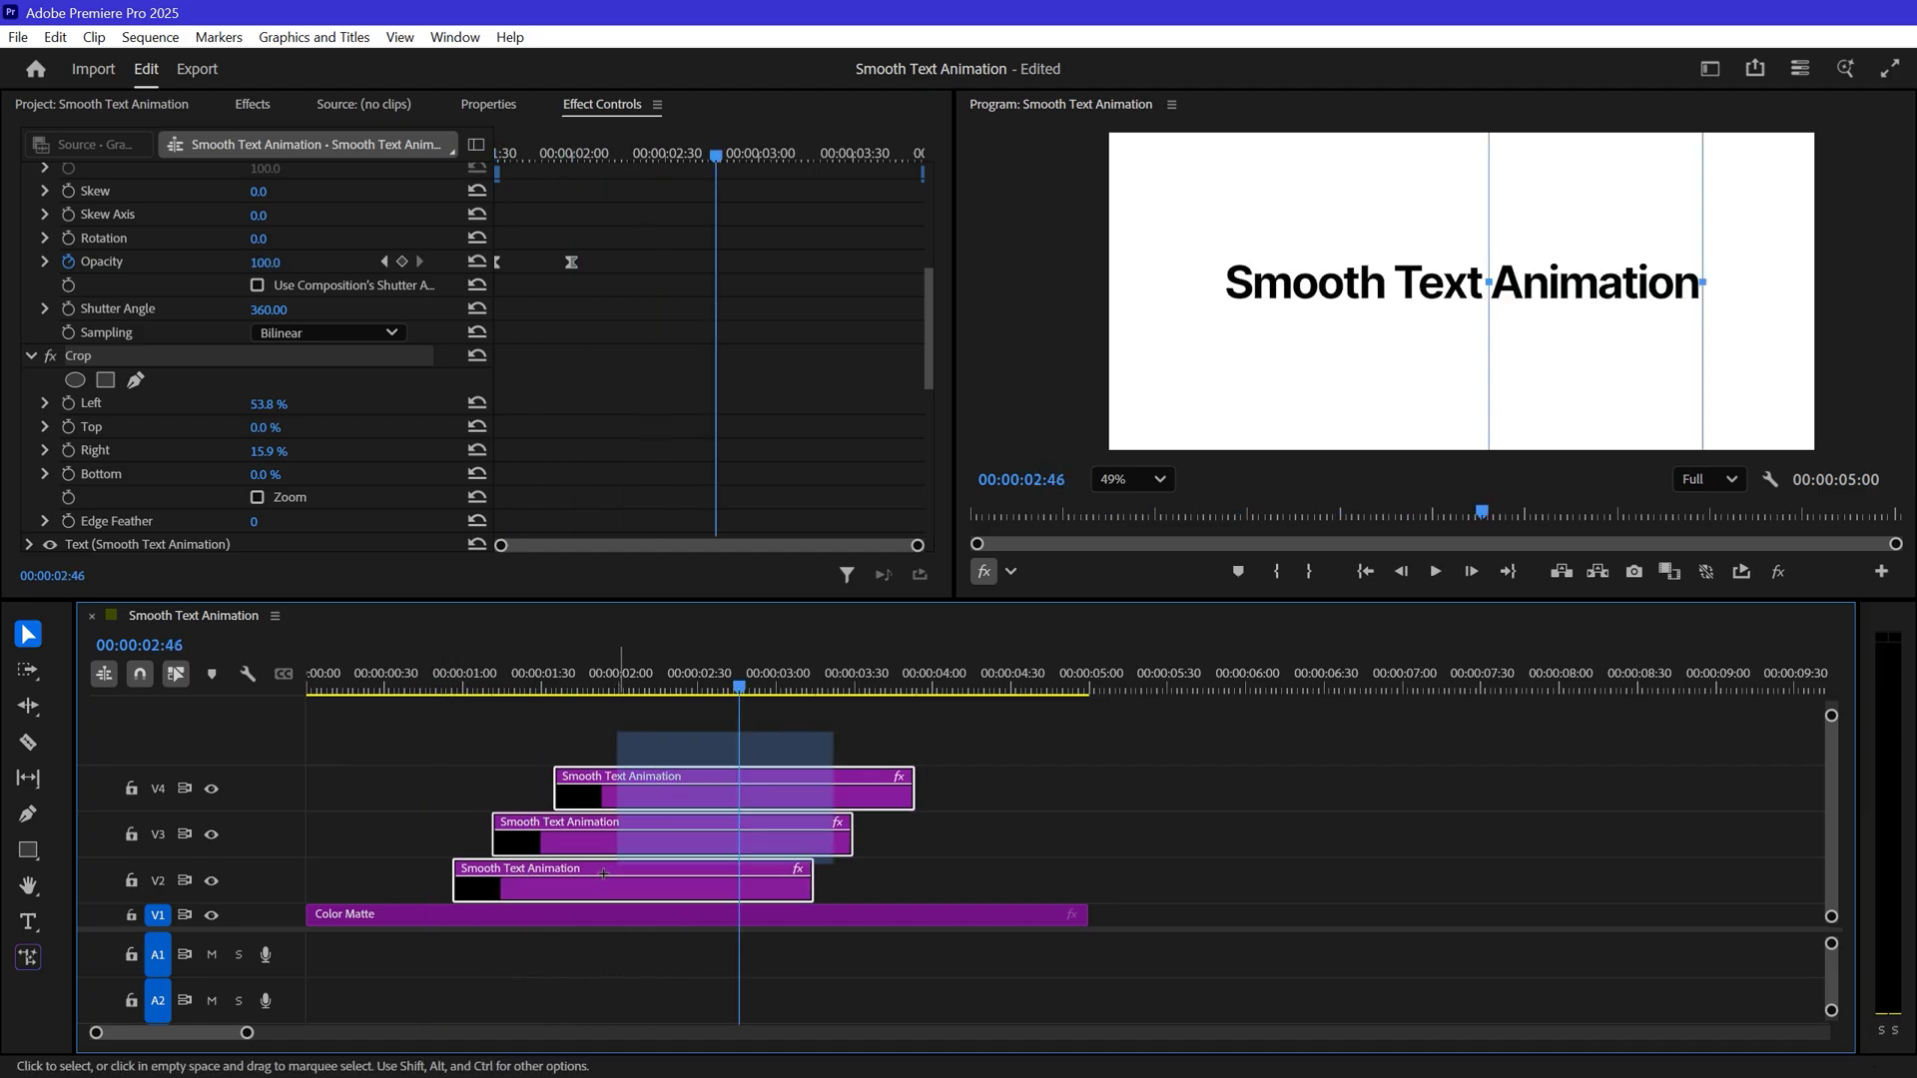
right_click(617, 849)
click(644, 643)
click(993, 566)
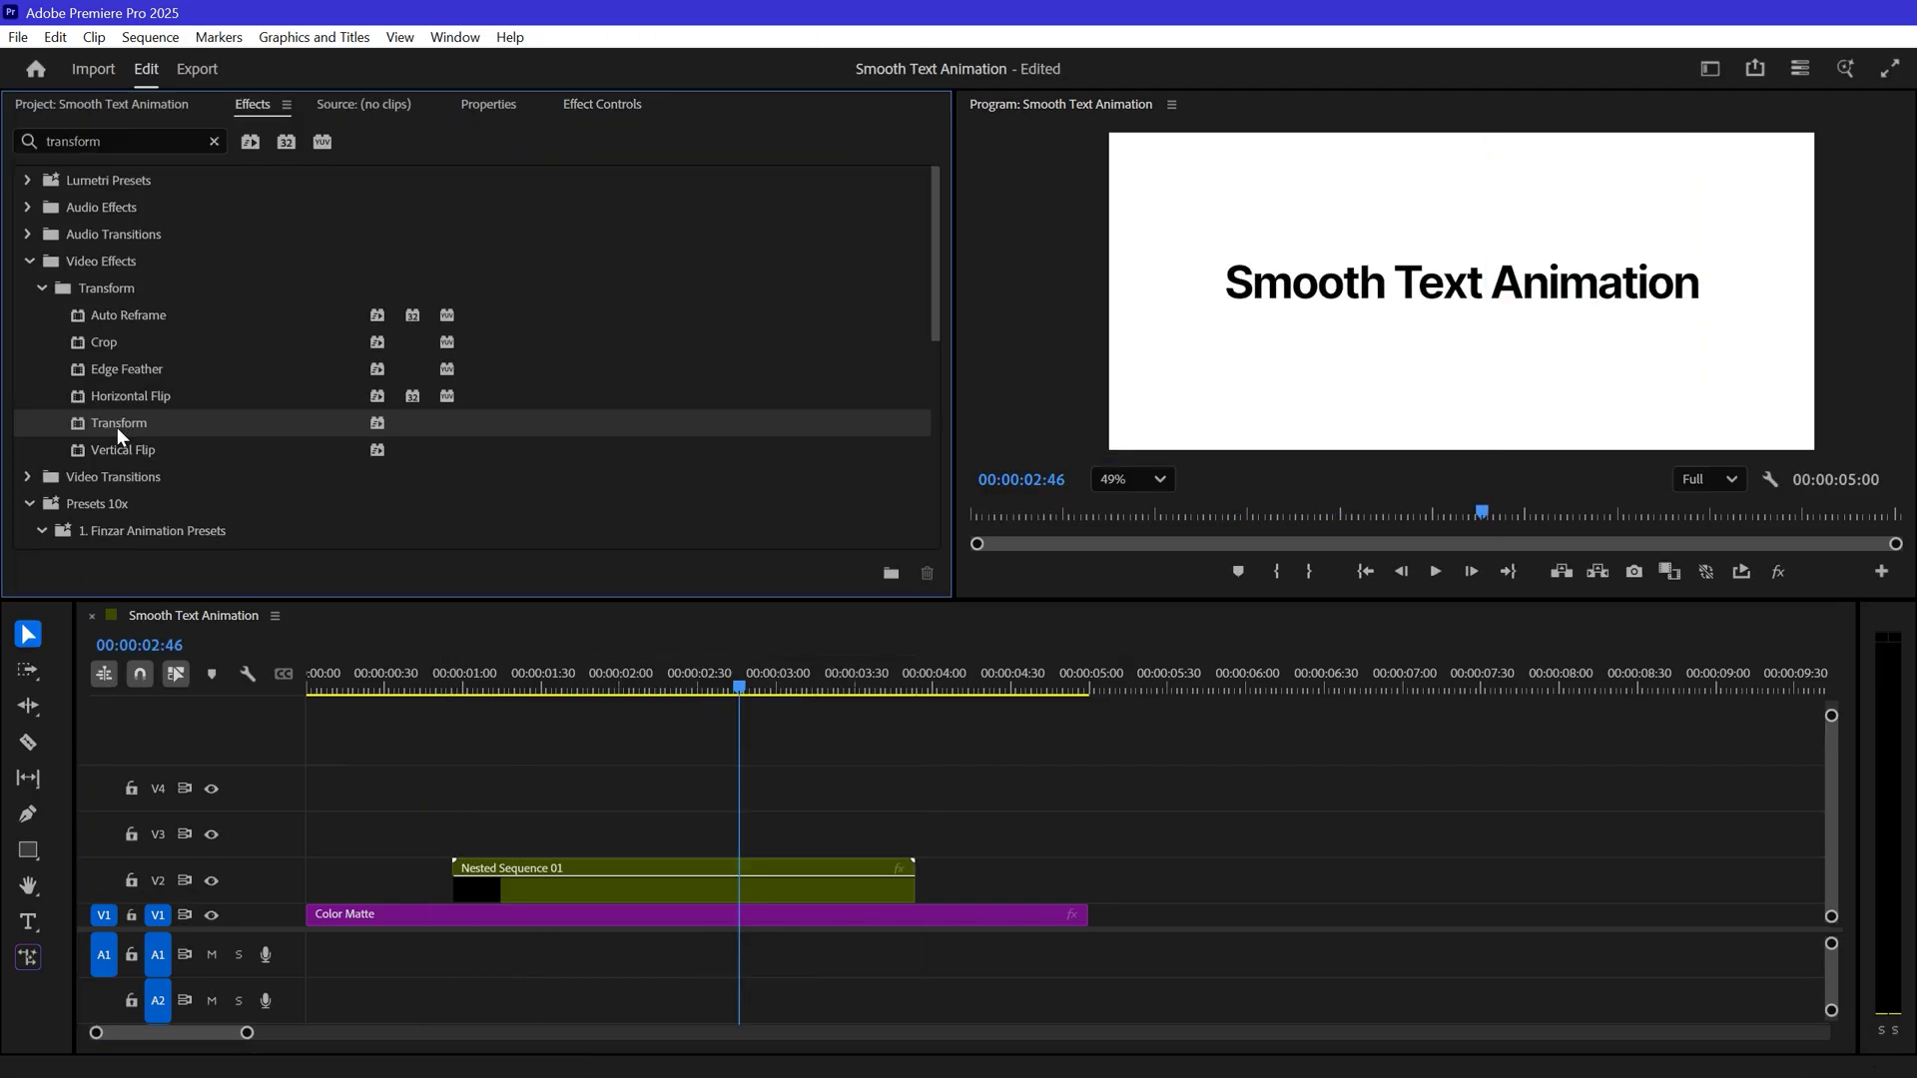
drag(629, 823, 645, 881)
scroll(678, 428, down, 5)
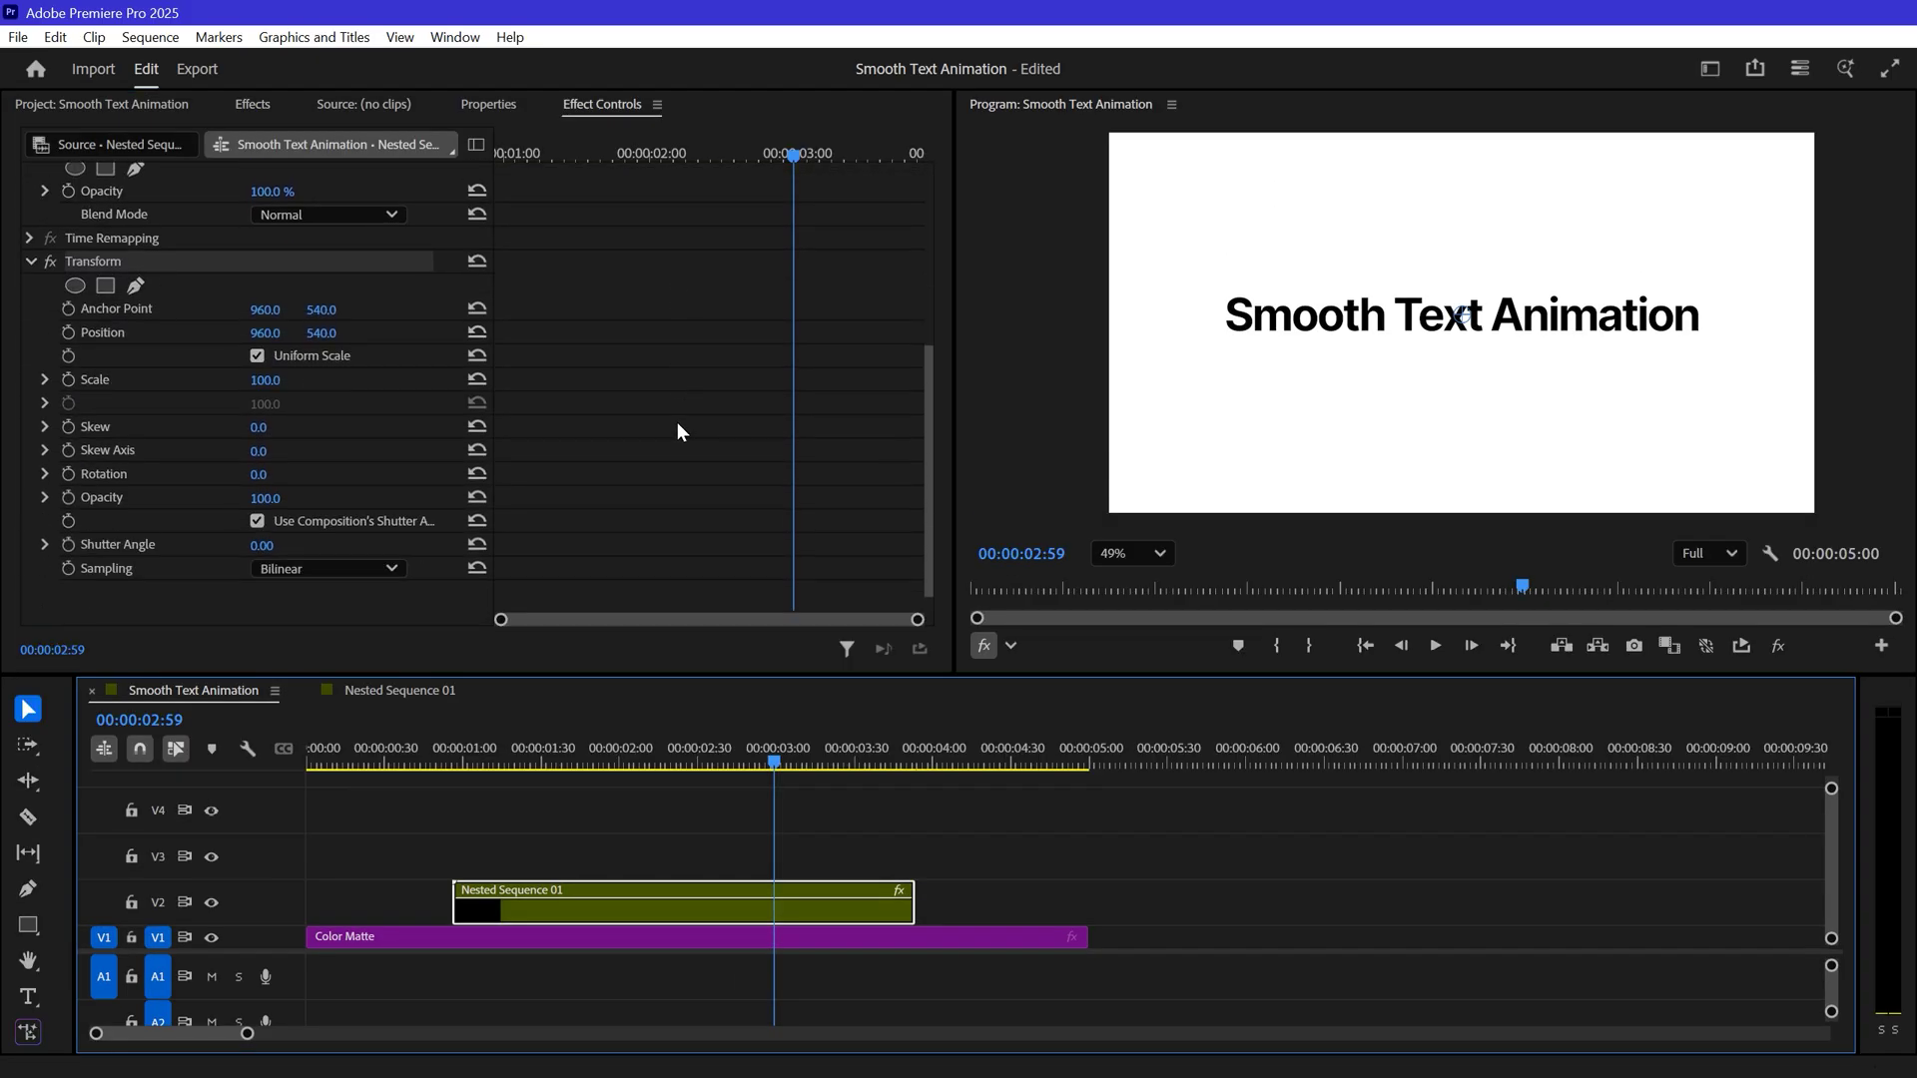
scroll(677, 422, down, 1)
Step: Set the nested clip's Transform shutter angle to 360
click(255, 499)
click(264, 523)
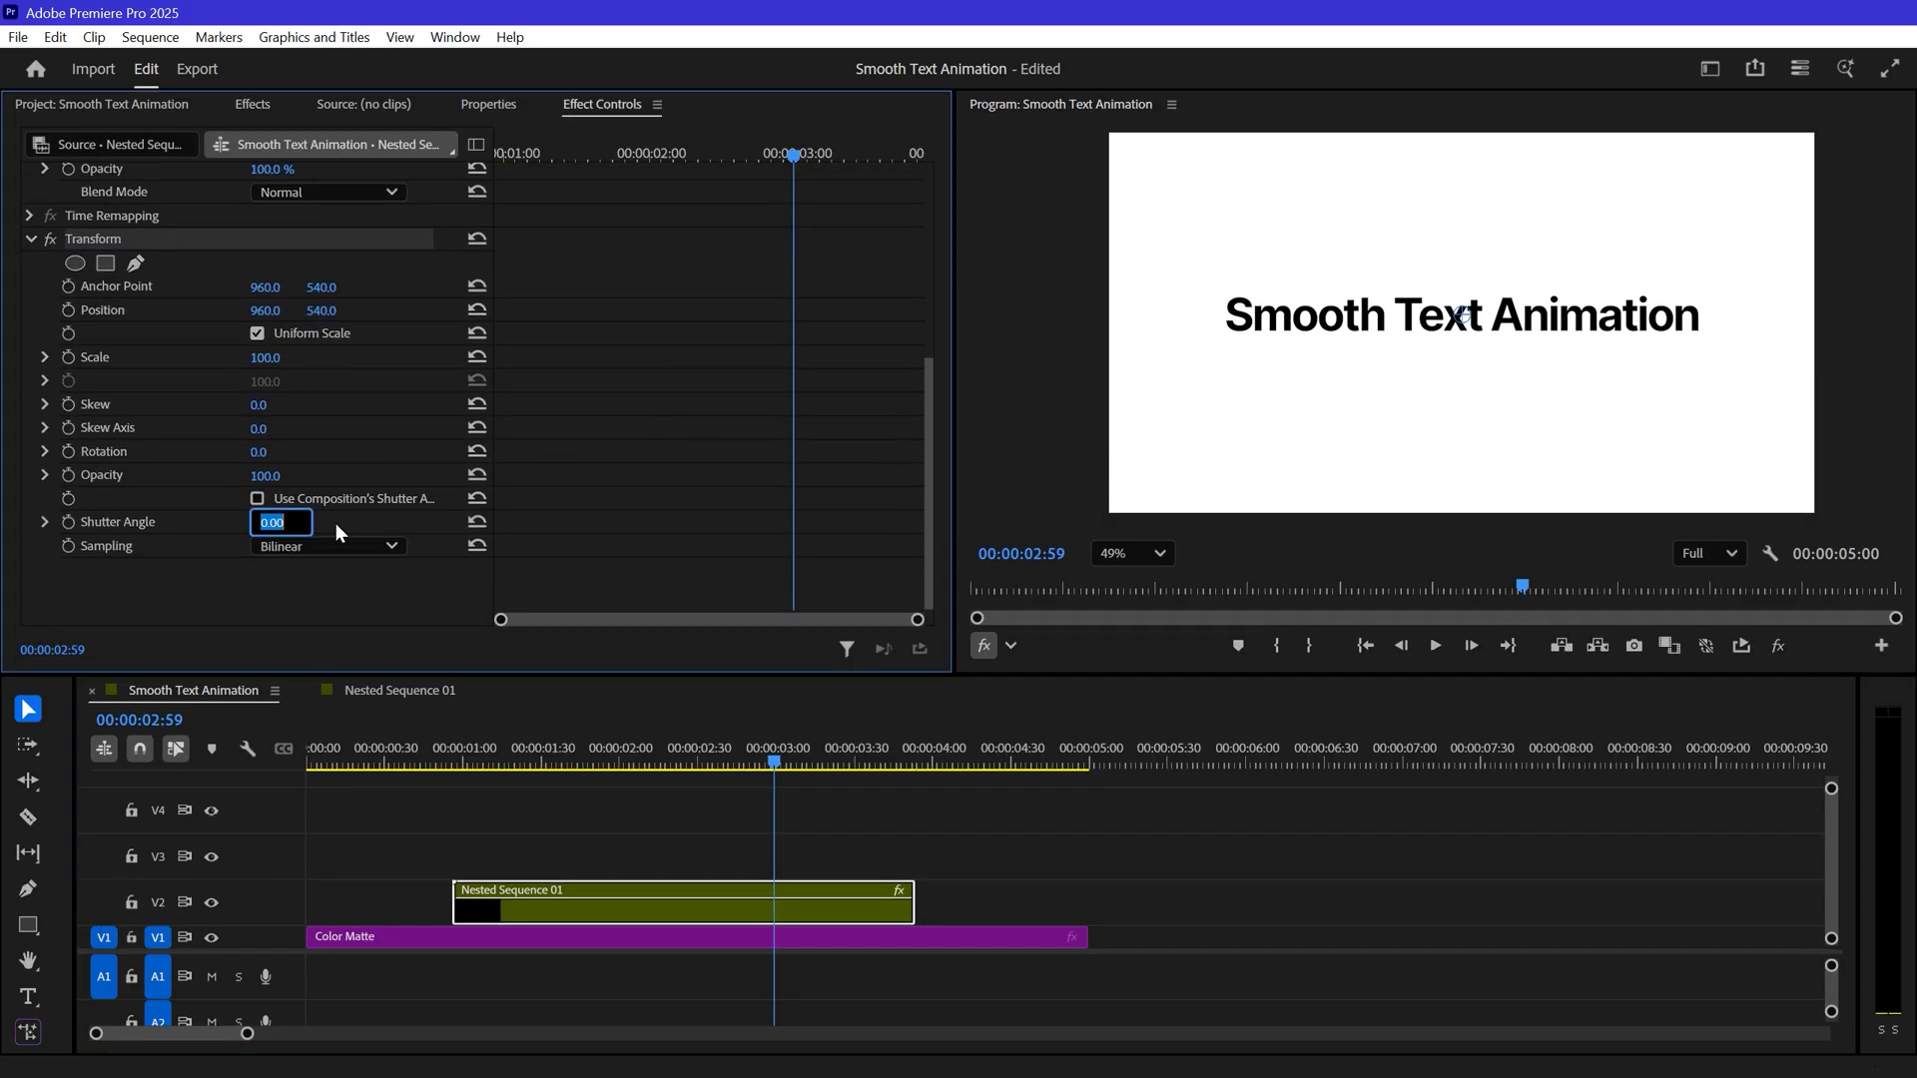
text(360)
key(Return)
Step: Keyframe Position from Y 540 at 02:53 to Y 468 at 03:40
drag(777, 150, 781, 157)
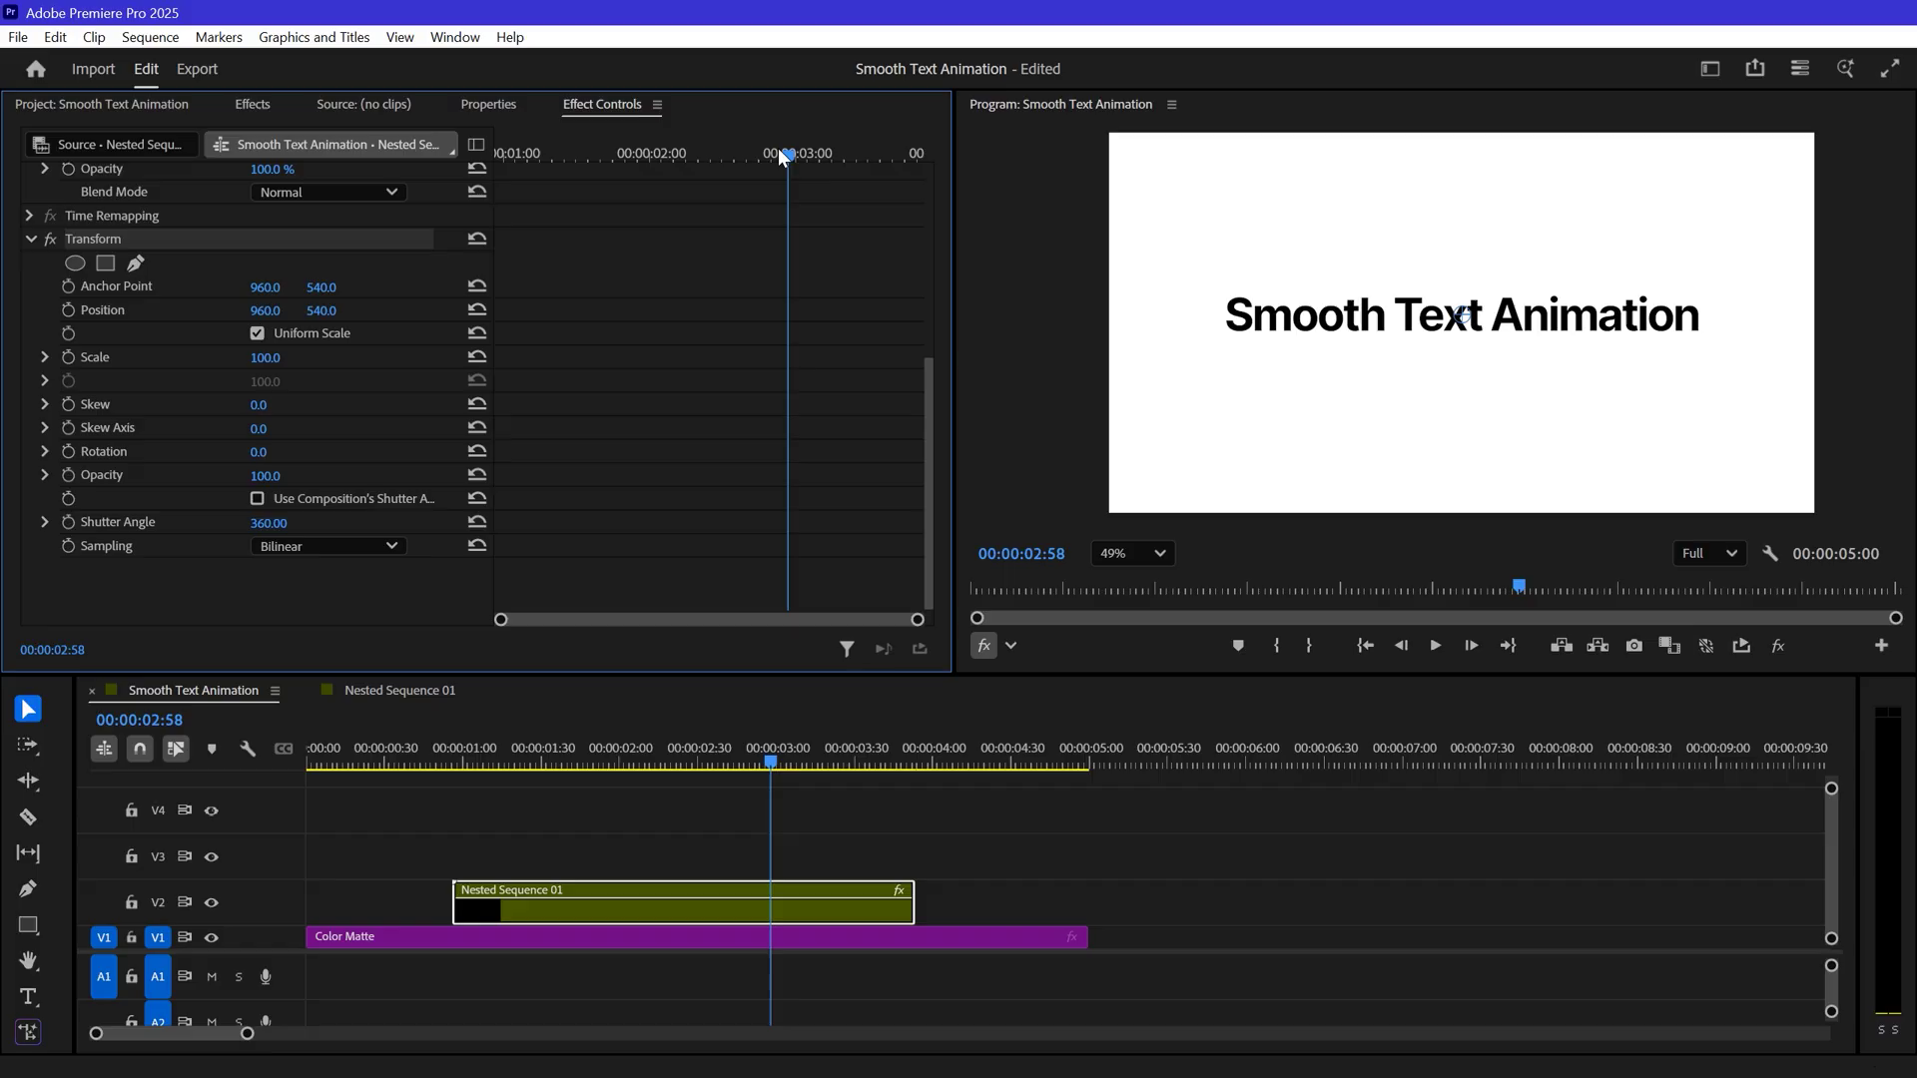
click(69, 311)
drag(862, 155, 894, 152)
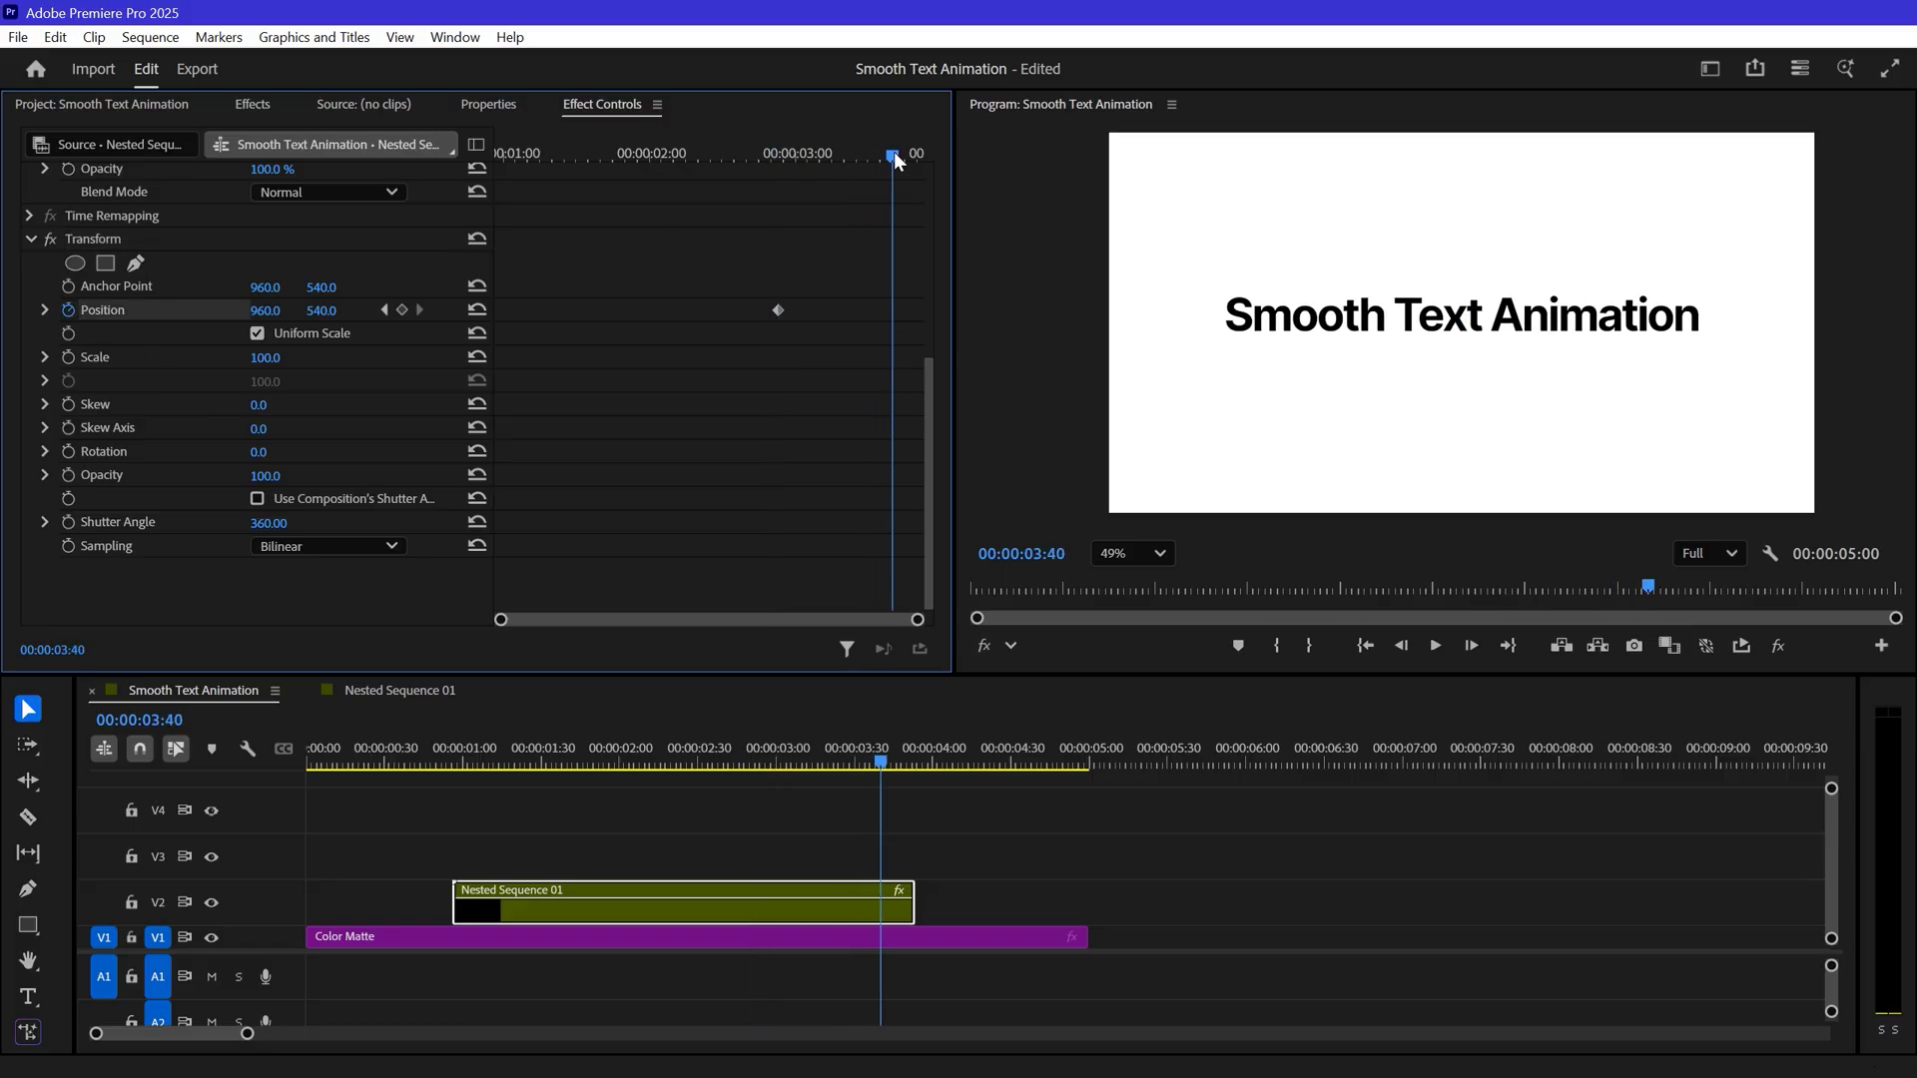
drag(321, 310, 338, 311)
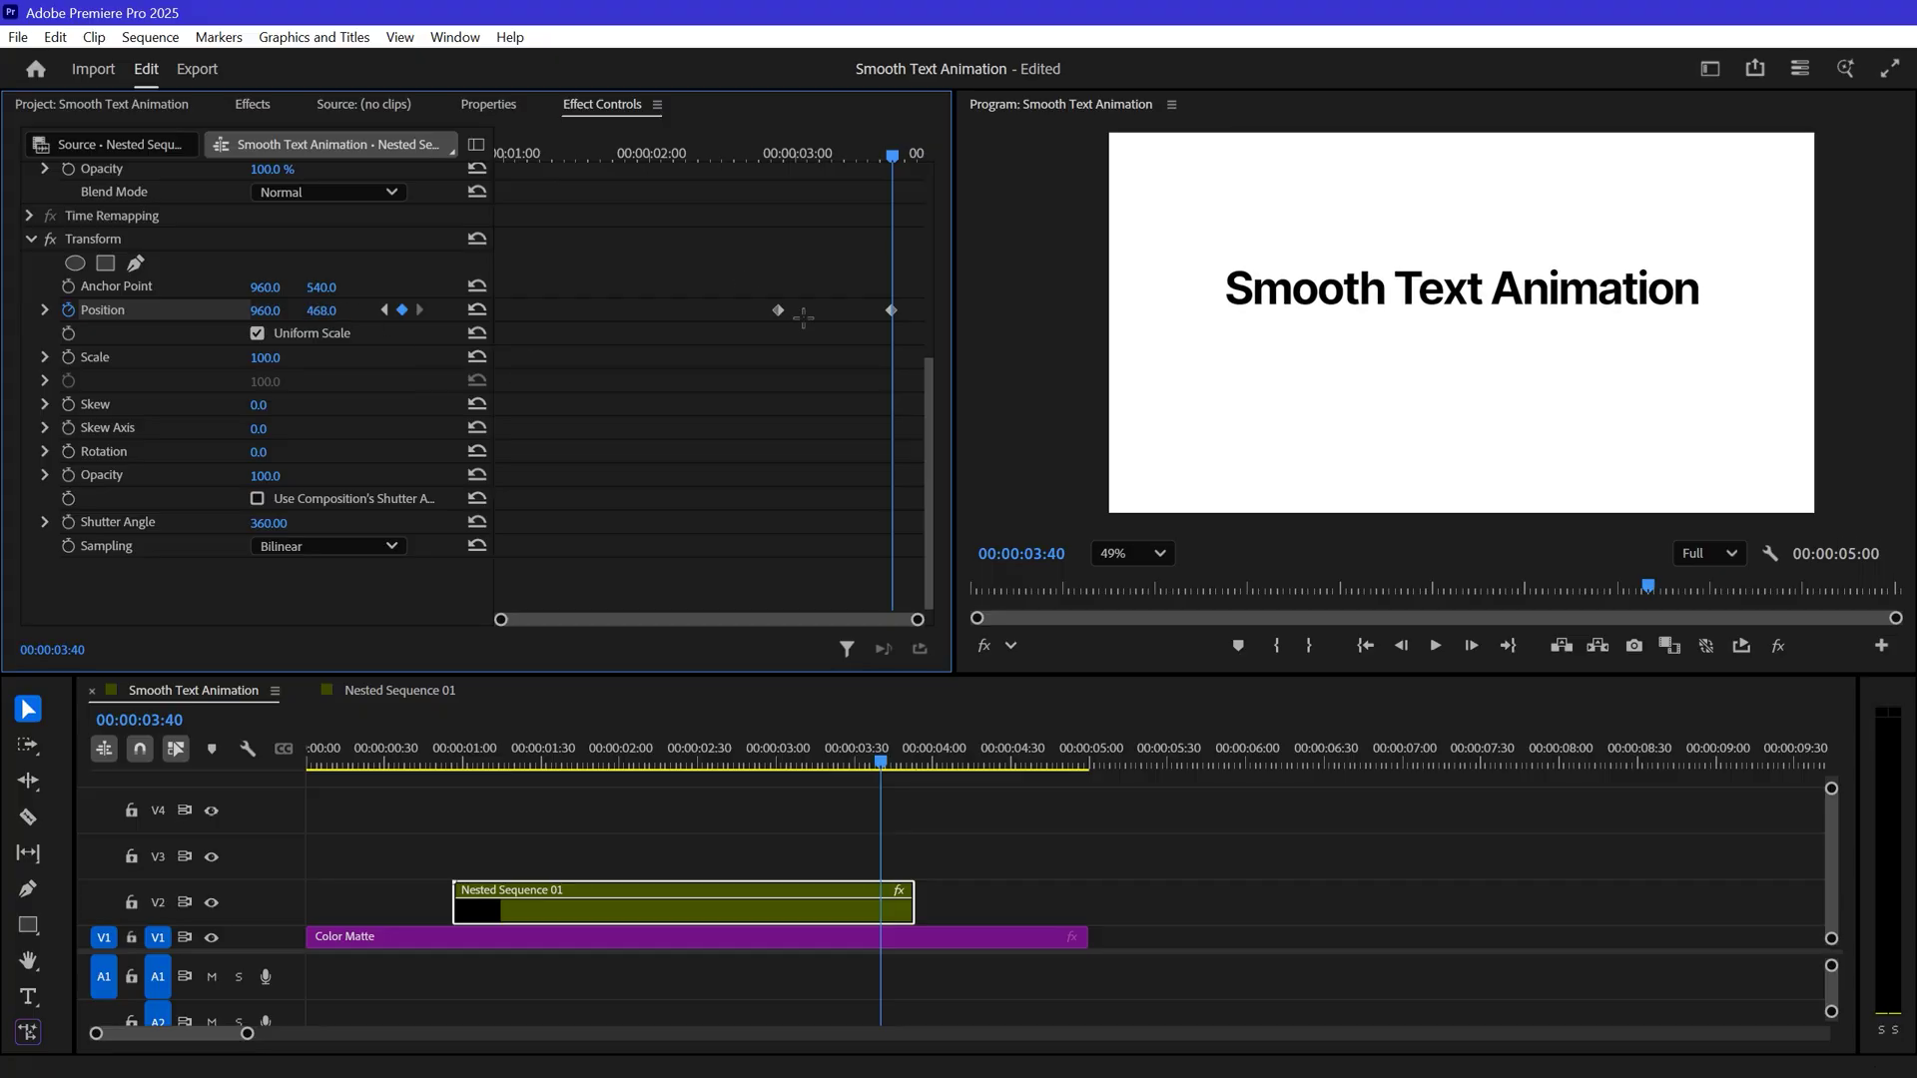
Step: Ease both Position keyframes and show the speed curve
right_click(888, 315)
click(1153, 644)
right_click(884, 310)
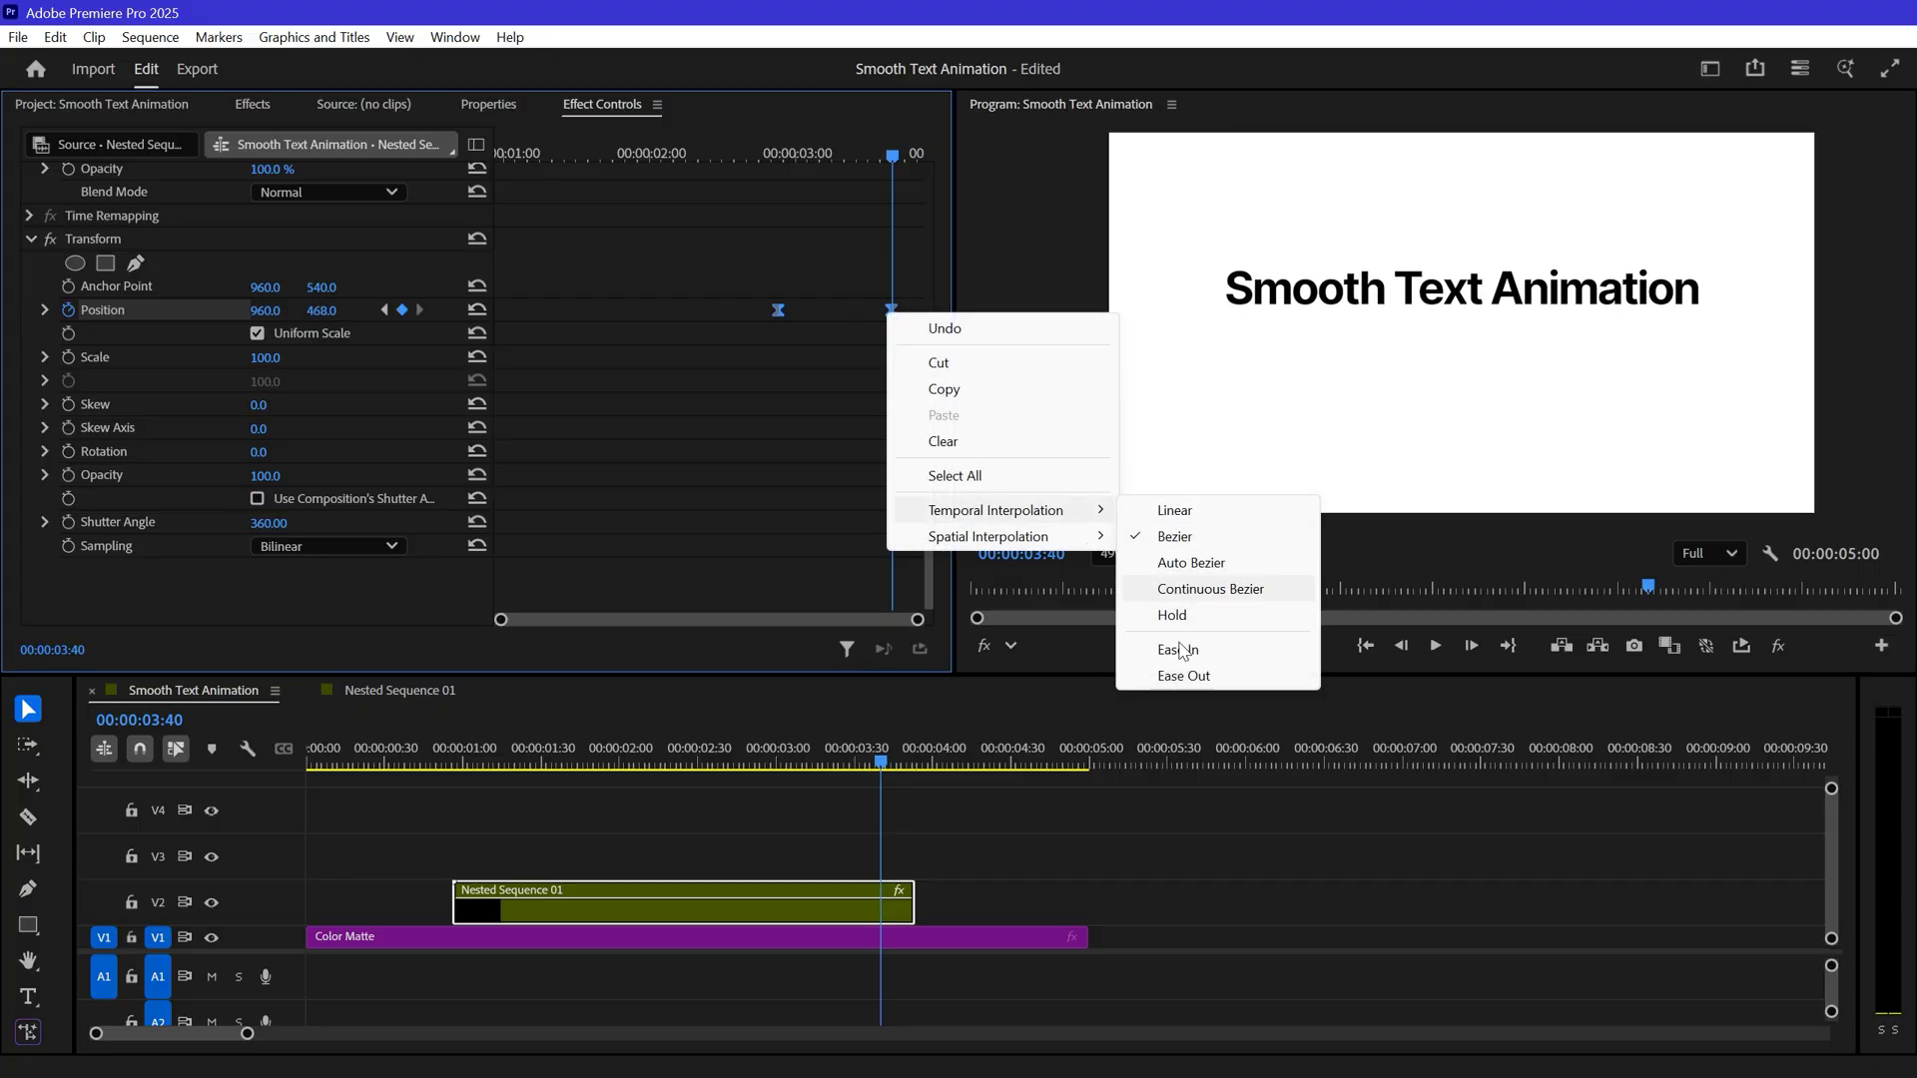
click(1154, 675)
click(47, 310)
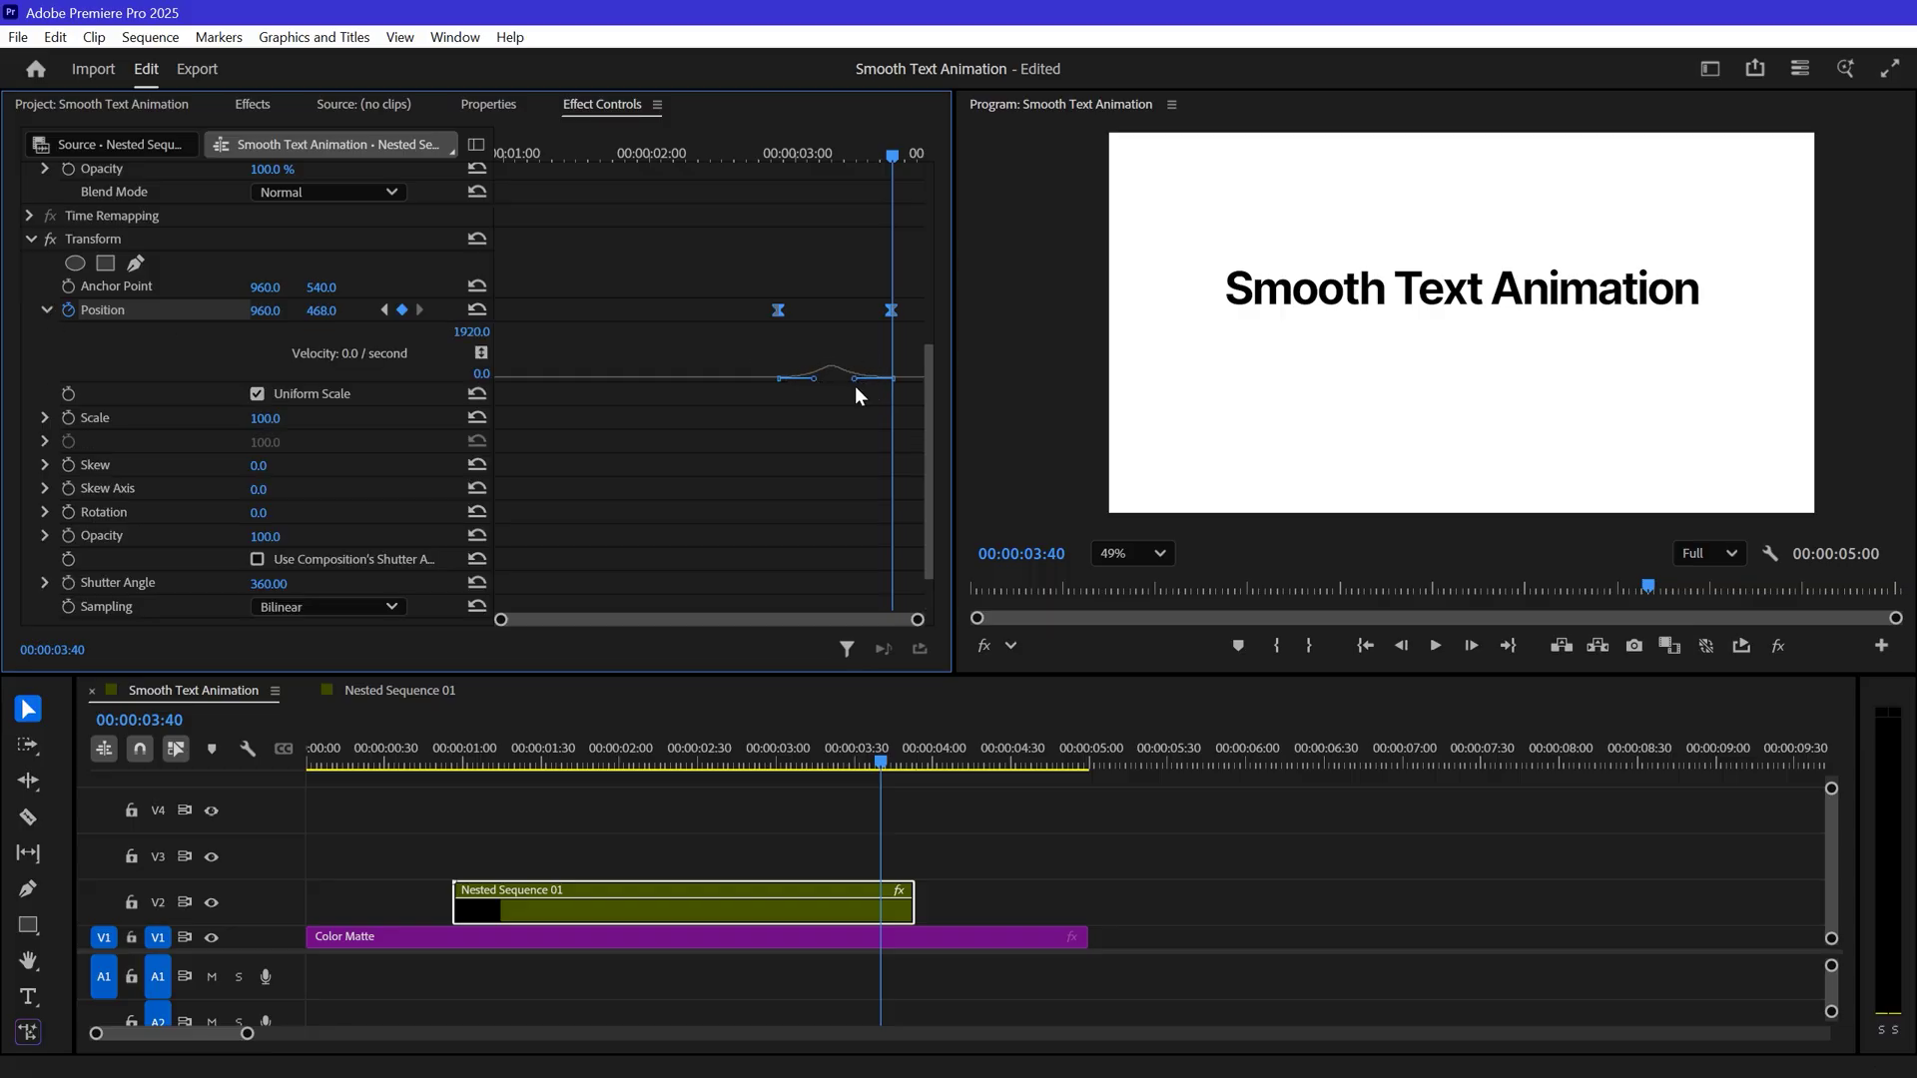
Step: Keyframe Opacity from full at 02:54 to 0 at 03:32
click(47, 310)
drag(787, 154, 784, 163)
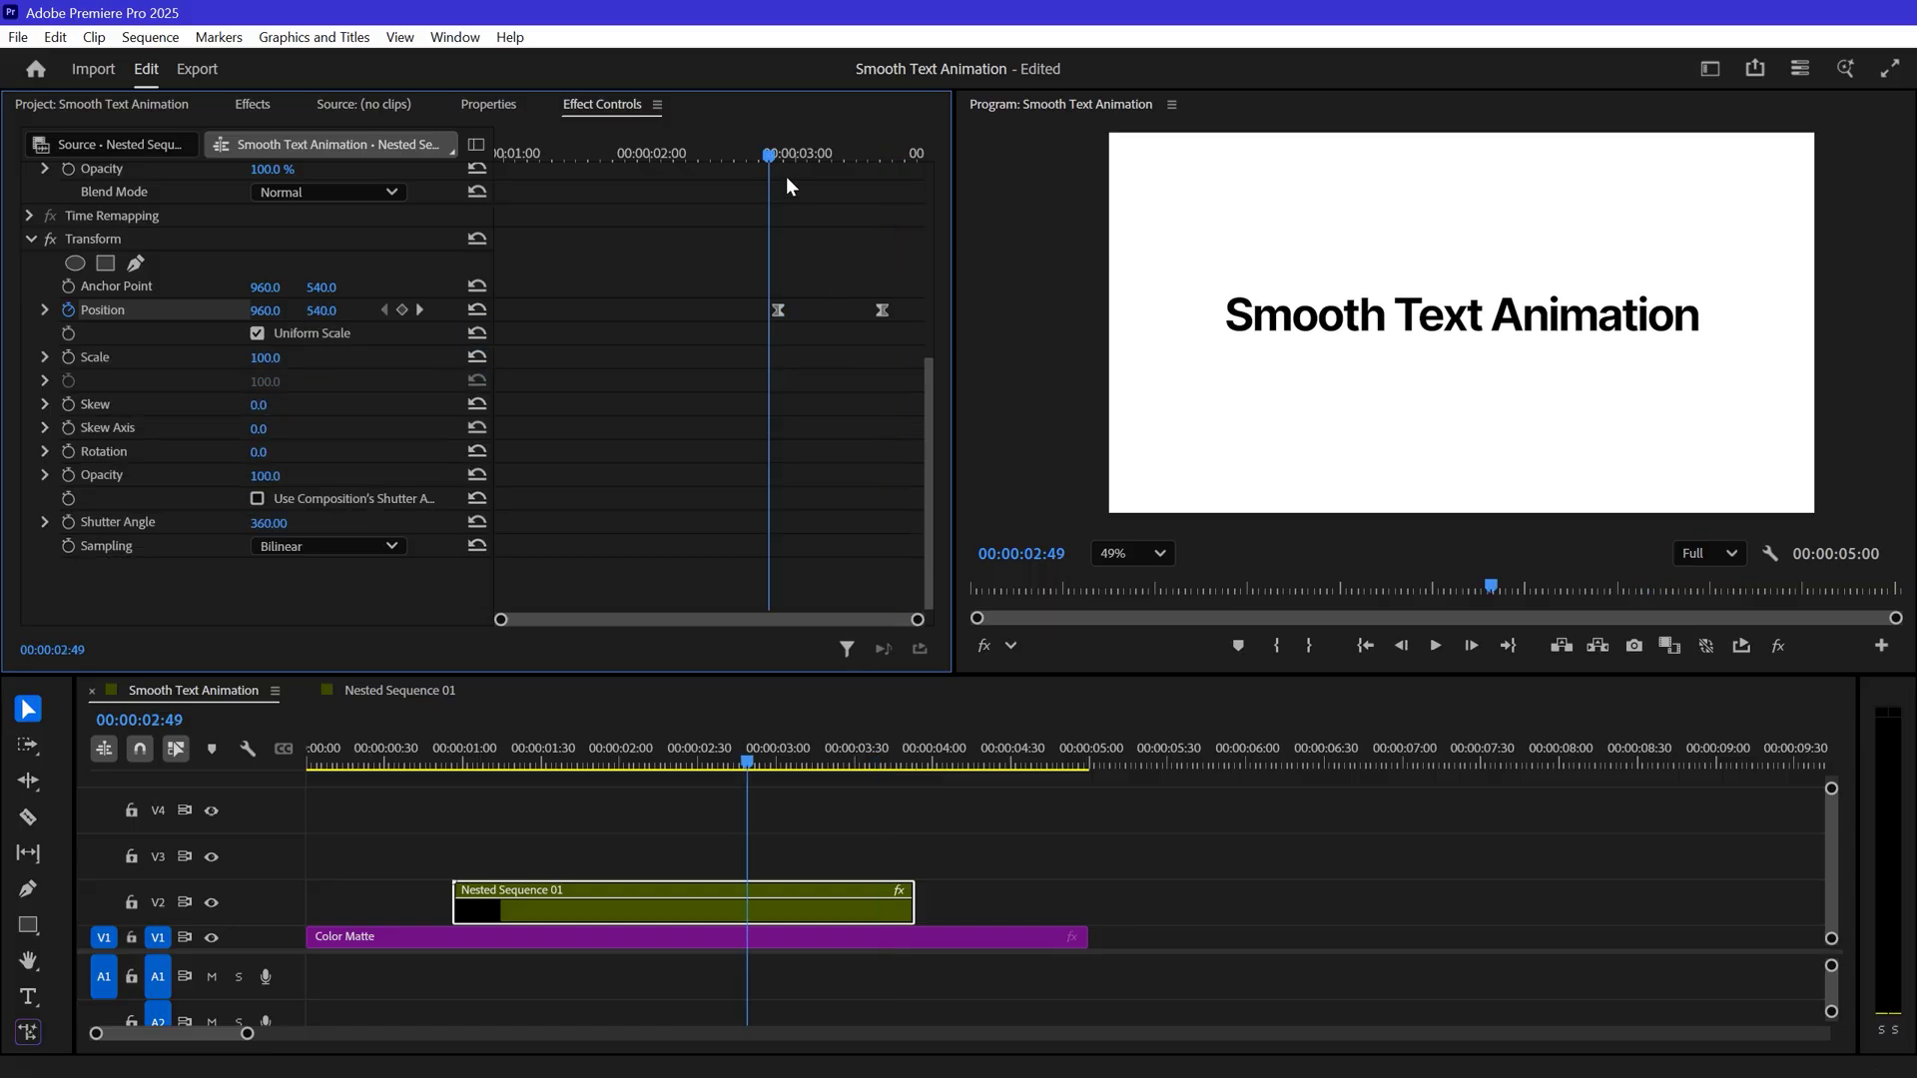
click(69, 475)
click(872, 152)
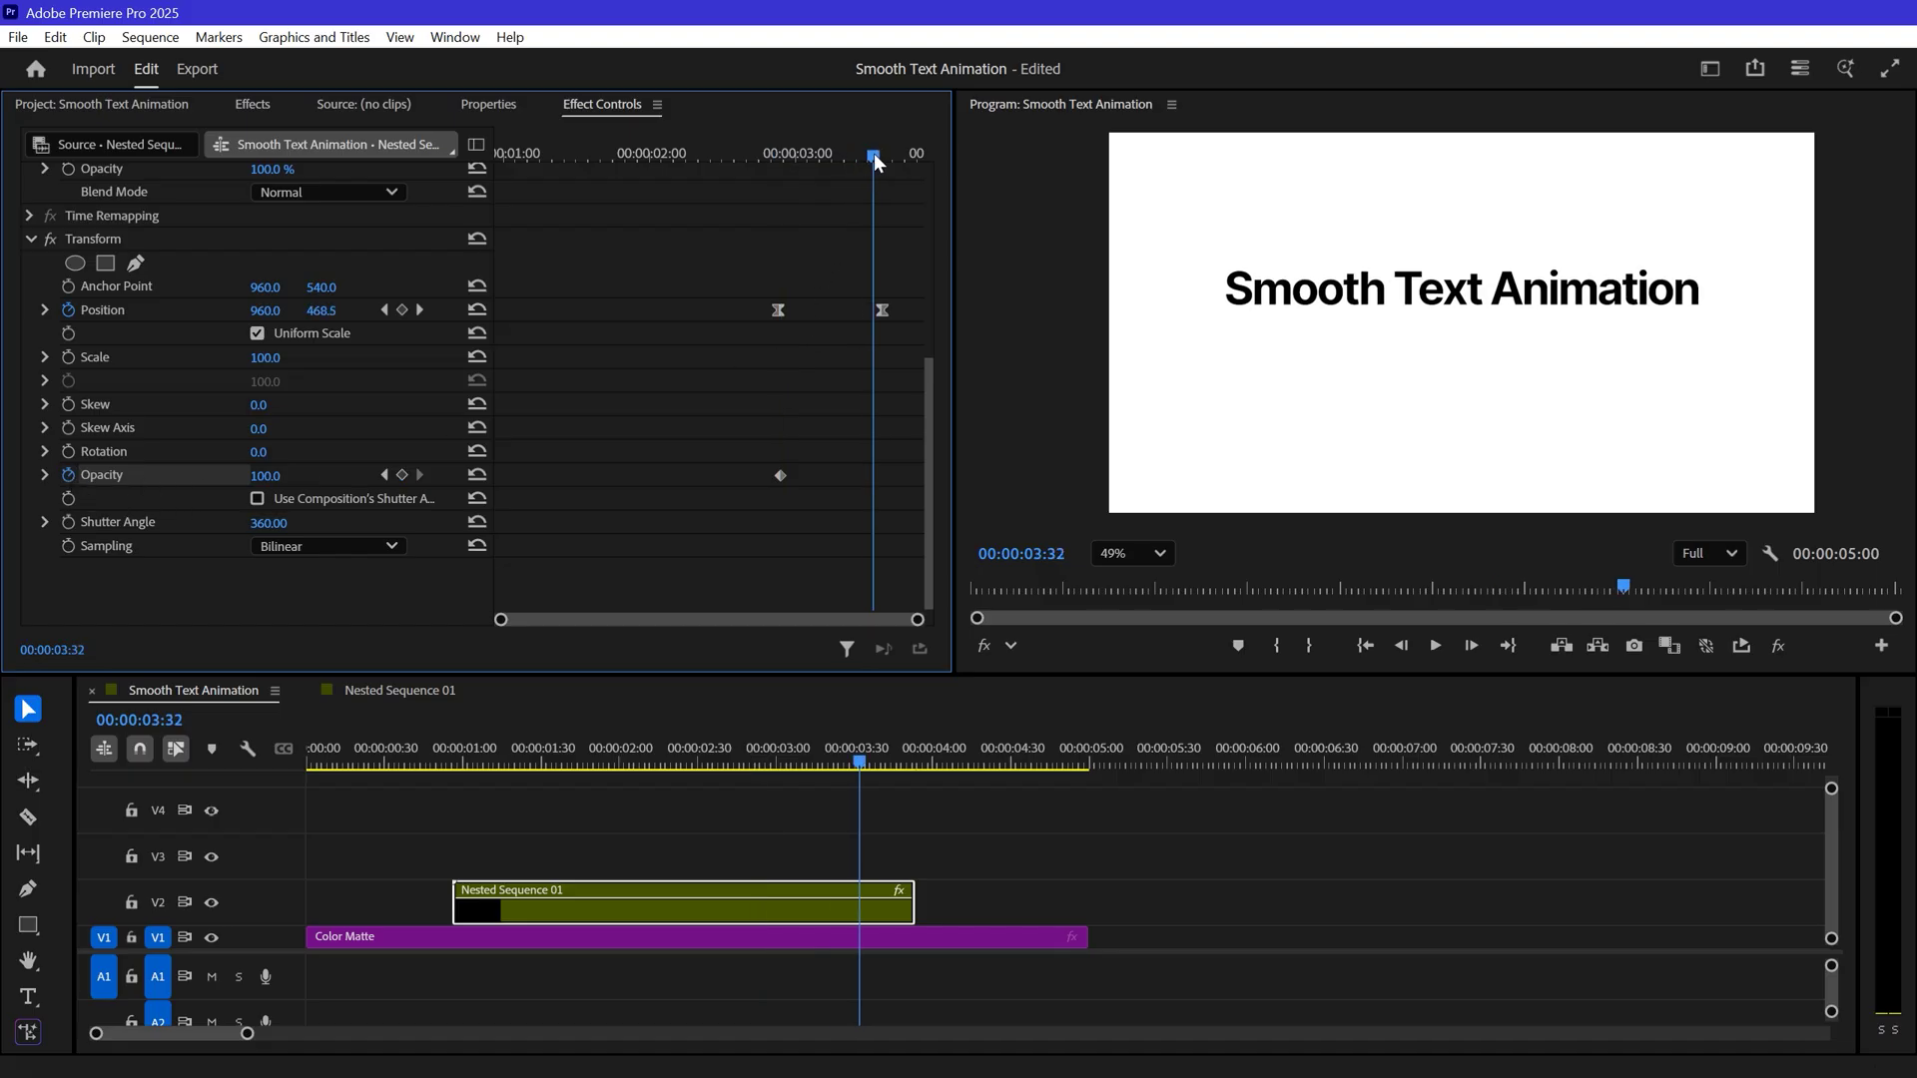
text(0)
key(Return)
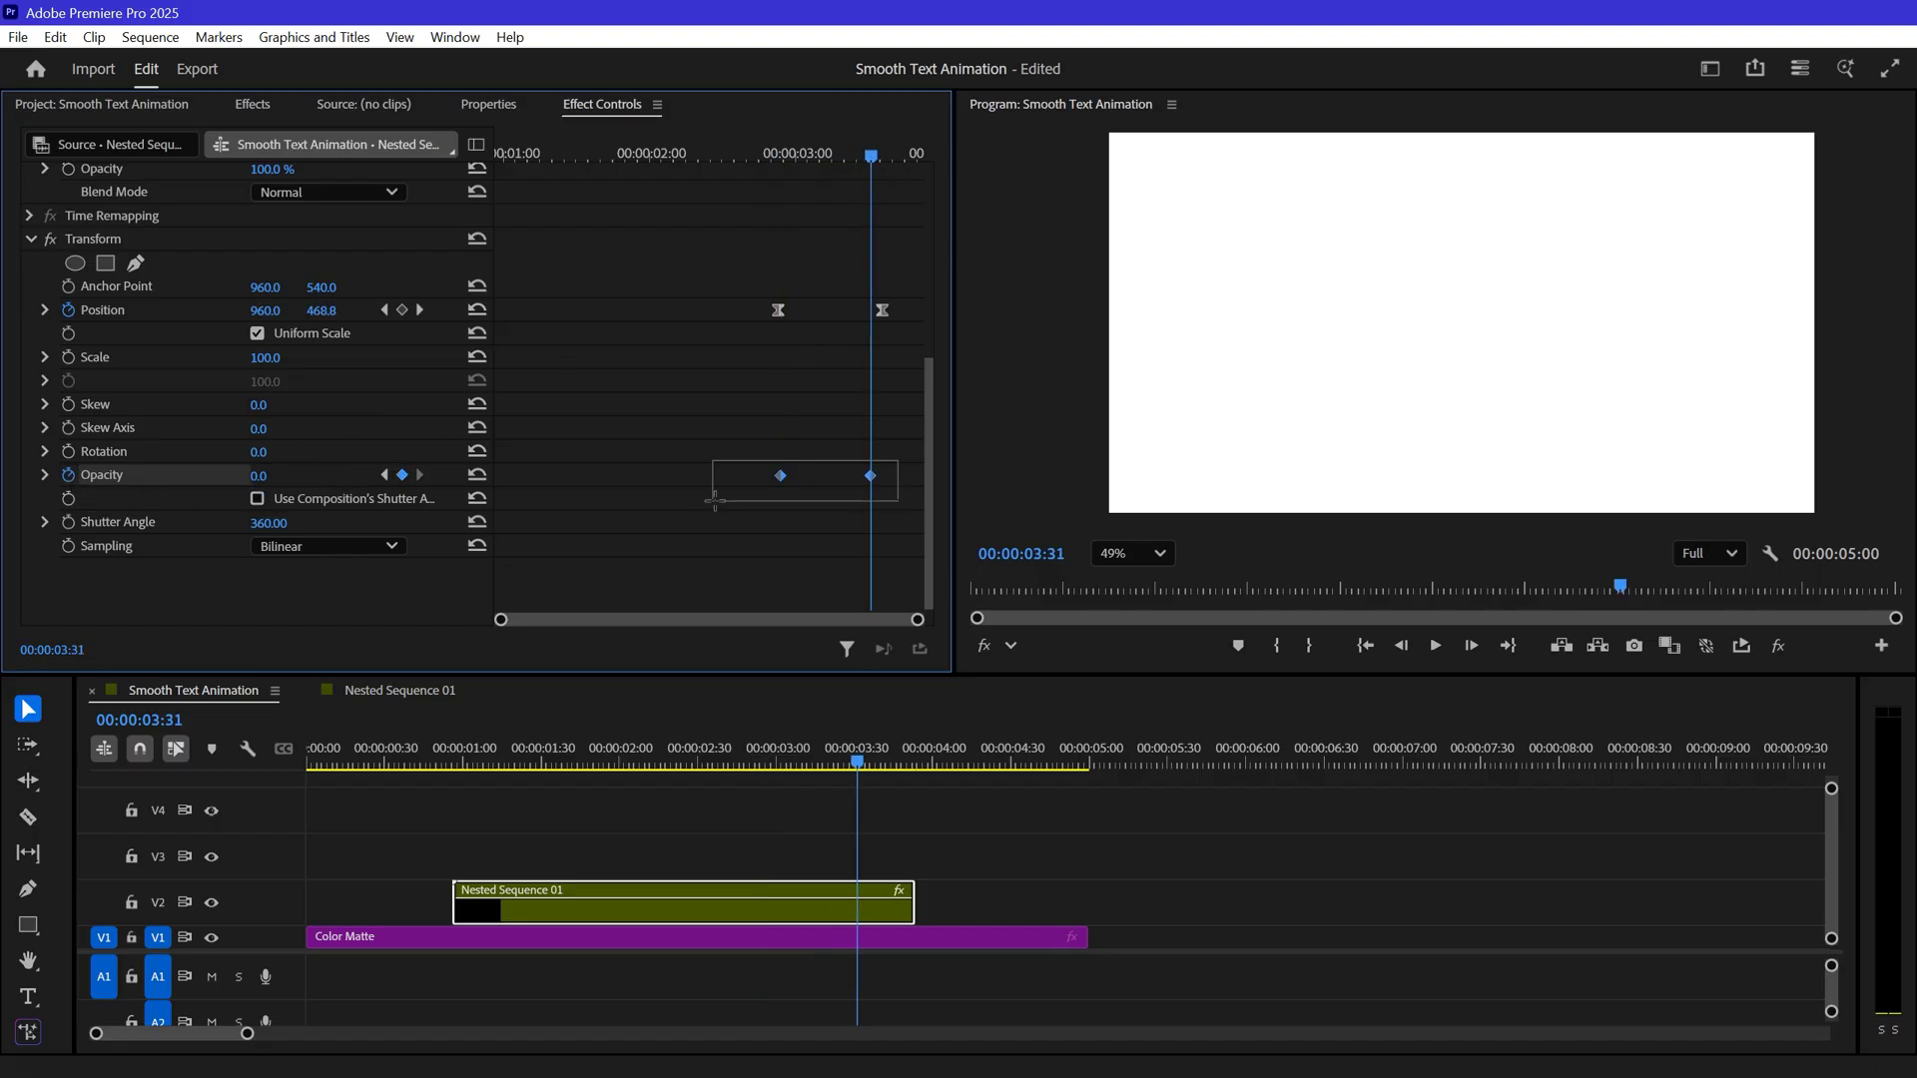
Step: Apply Ease Out and Ease In to both Opacity keyframes and show their curves
drag(707, 462, 896, 510)
right_click(875, 476)
click(898, 777)
right_click(868, 477)
click(899, 772)
click(46, 474)
scroll(928, 476, down, 1)
scroll(942, 476, down, 1)
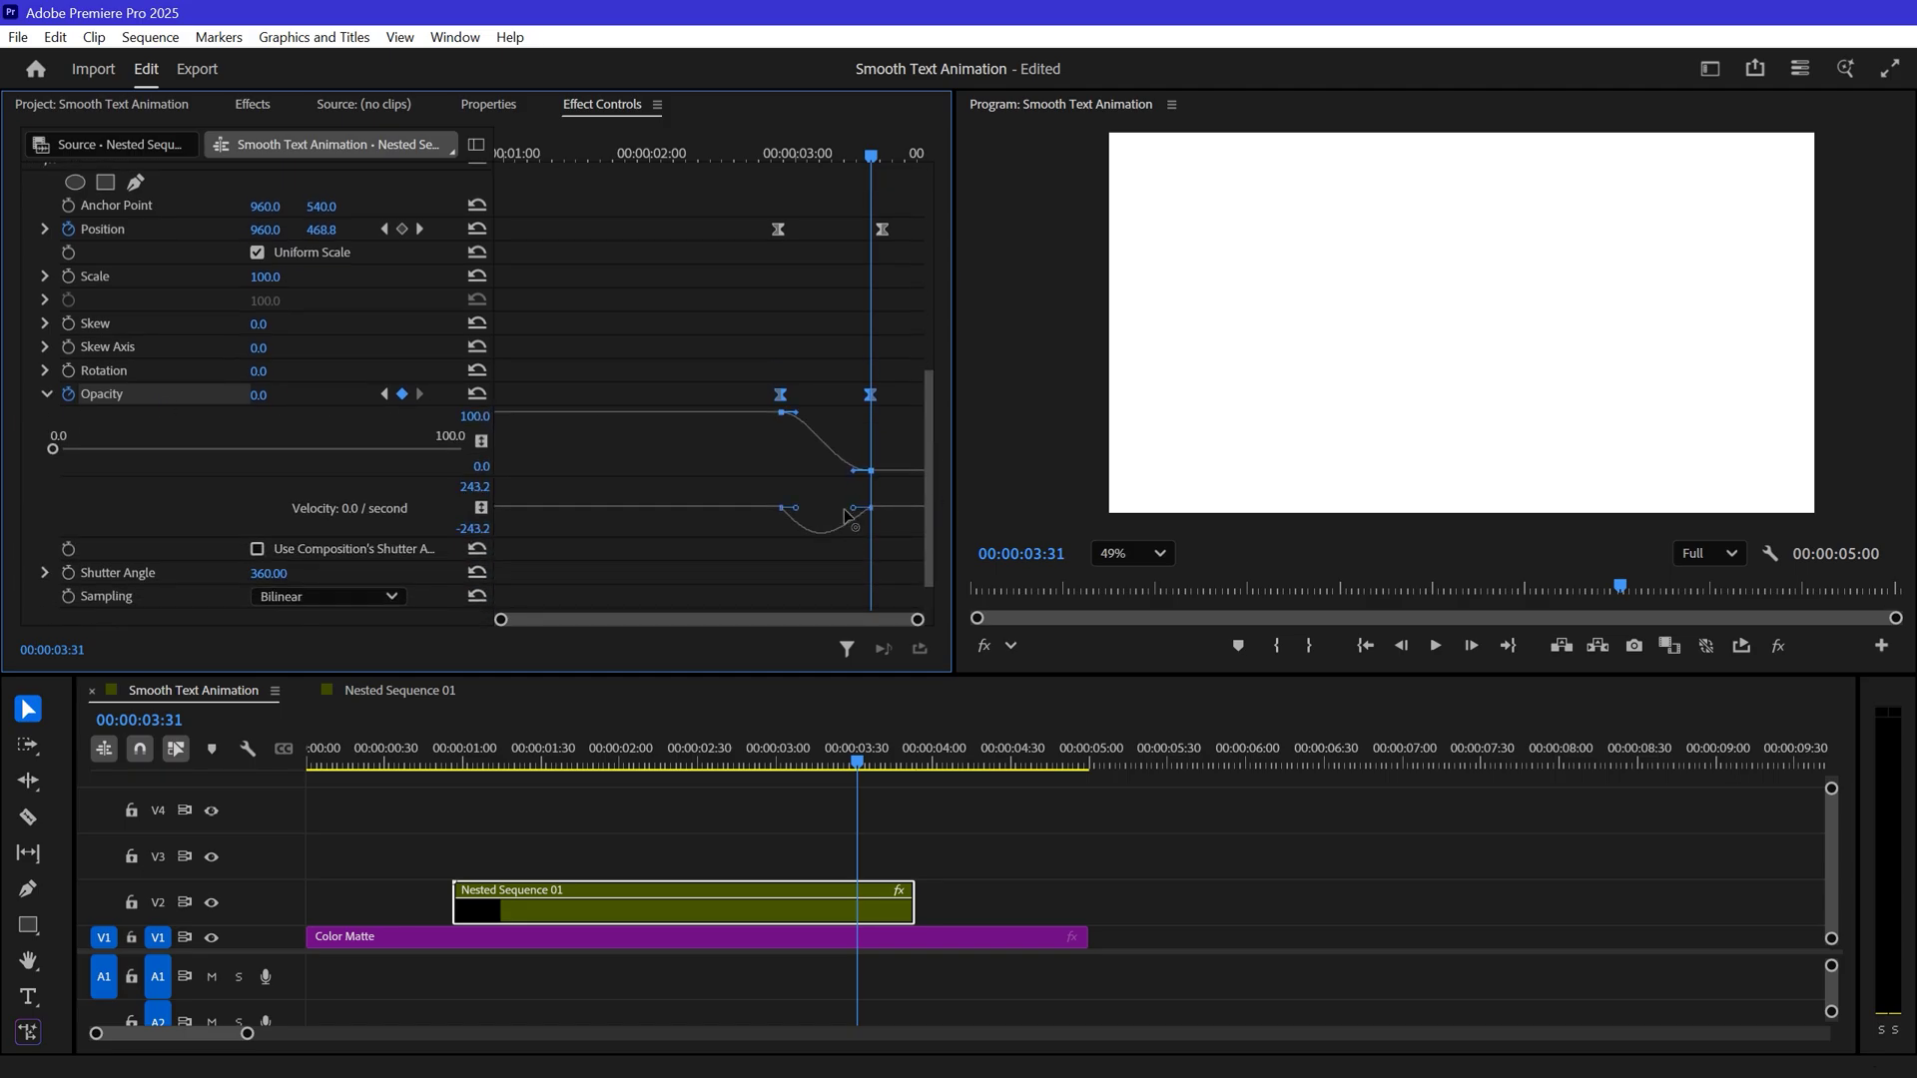
Step: Position the 'is easy to create.' clip on V3 at about three seconds, overlapping the title's fade-out, and preview
key(space)
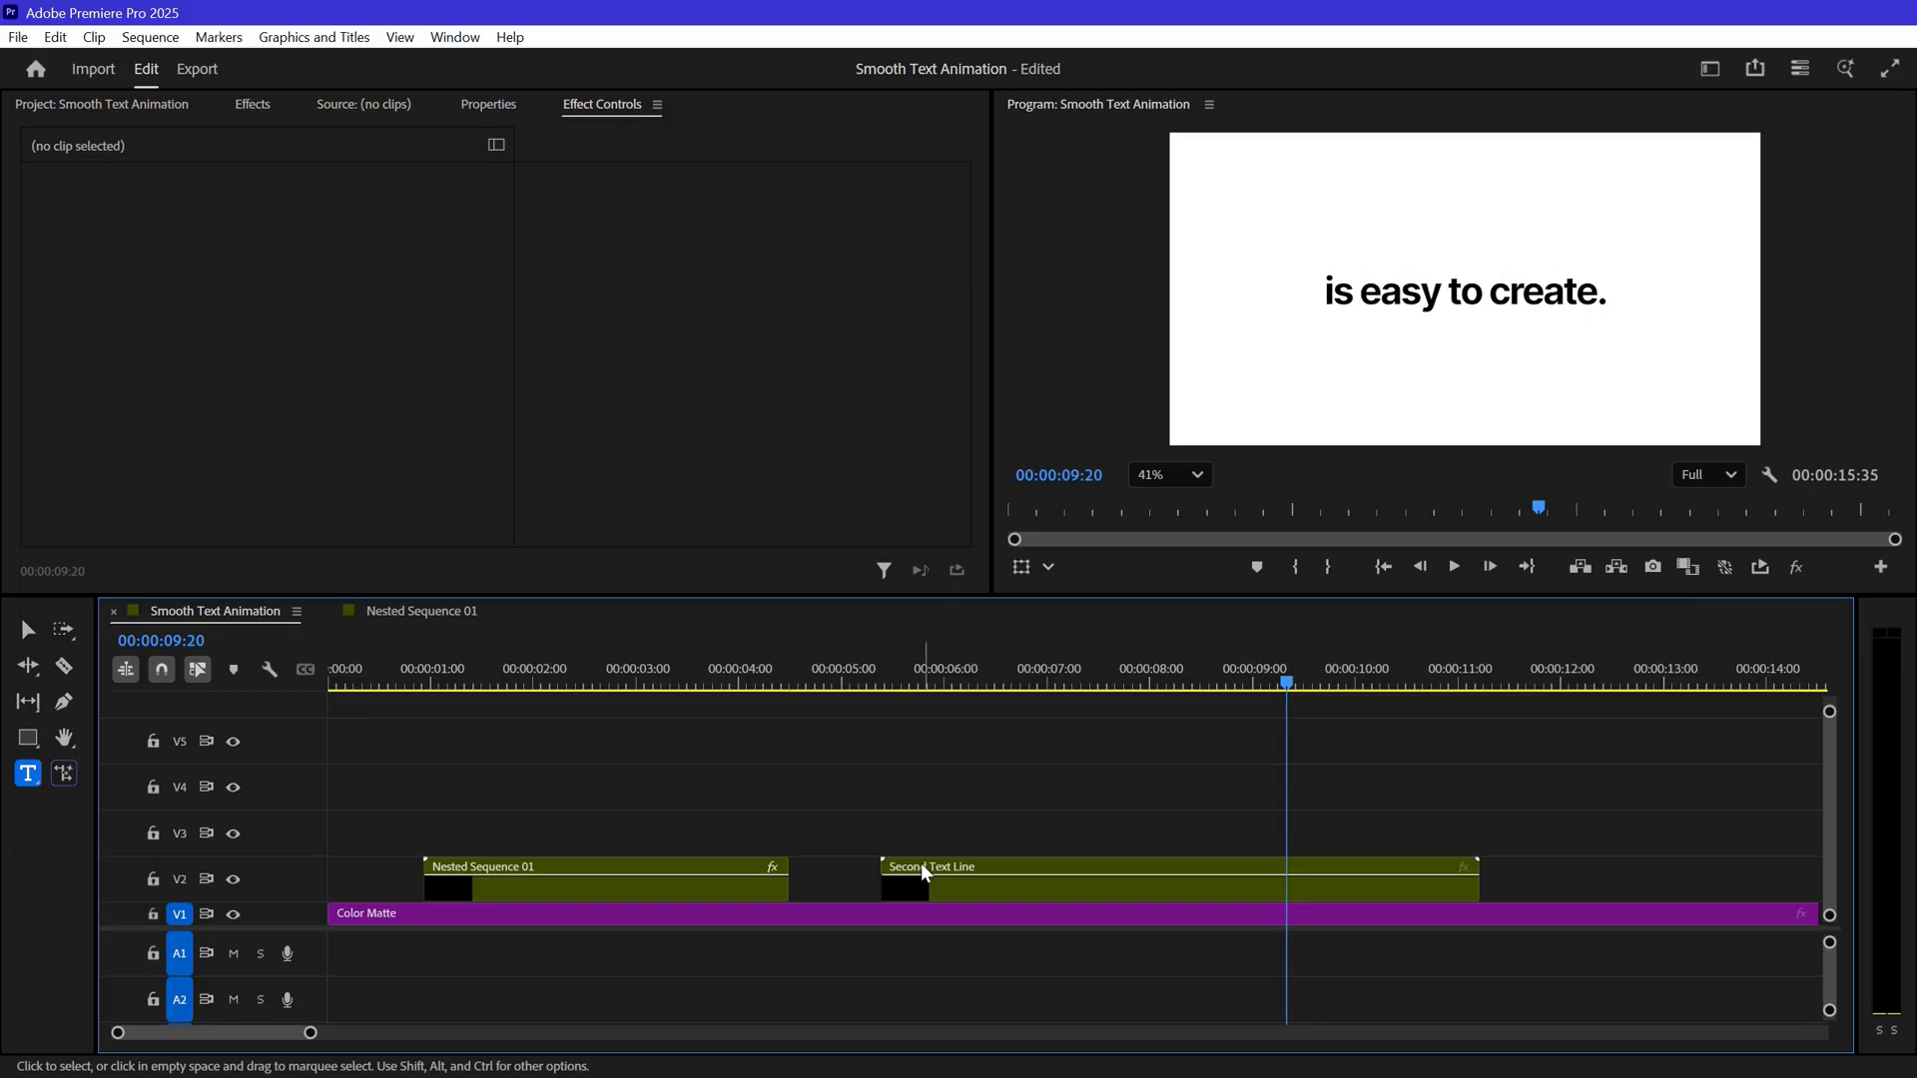
mouse_move(656, 681)
mouse_down()
mouse_move(1088, 740)
mouse_move(429, 745)
mouse_up()
click(712, 759)
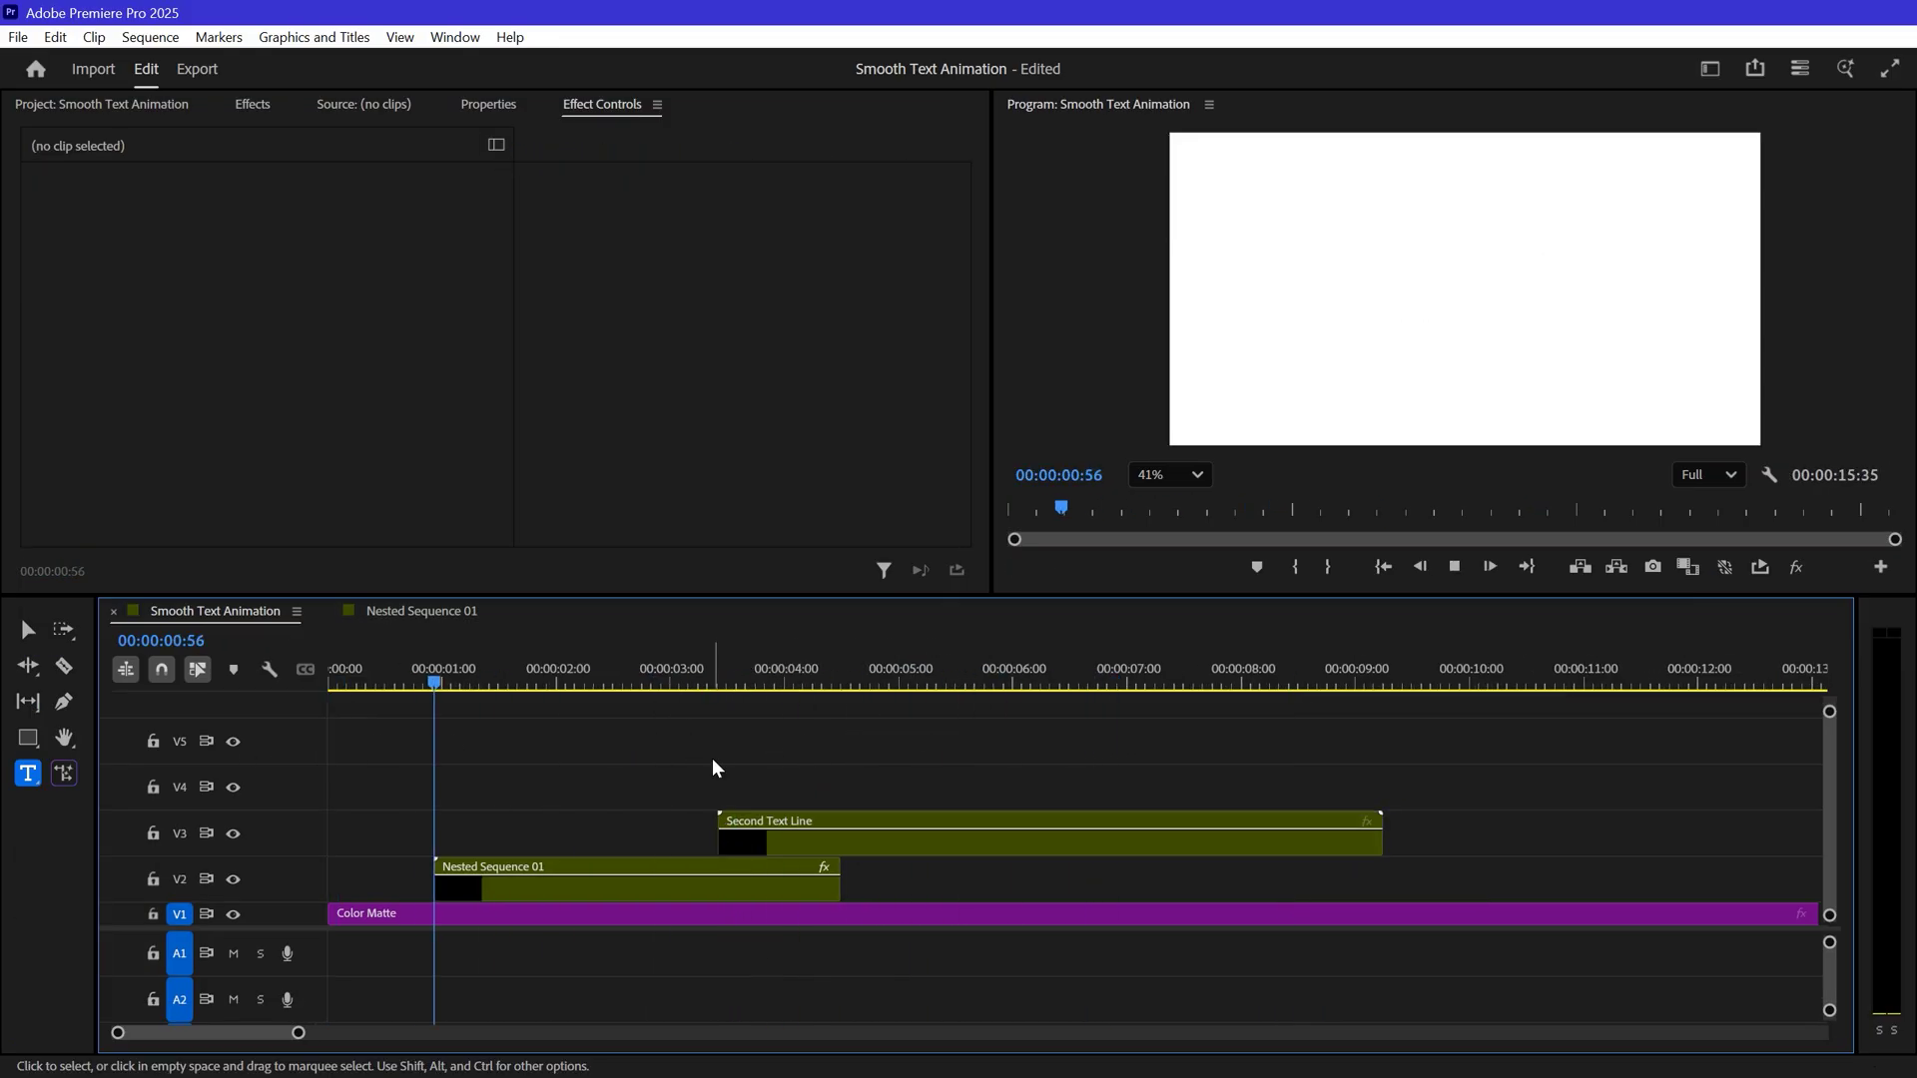
key(space)
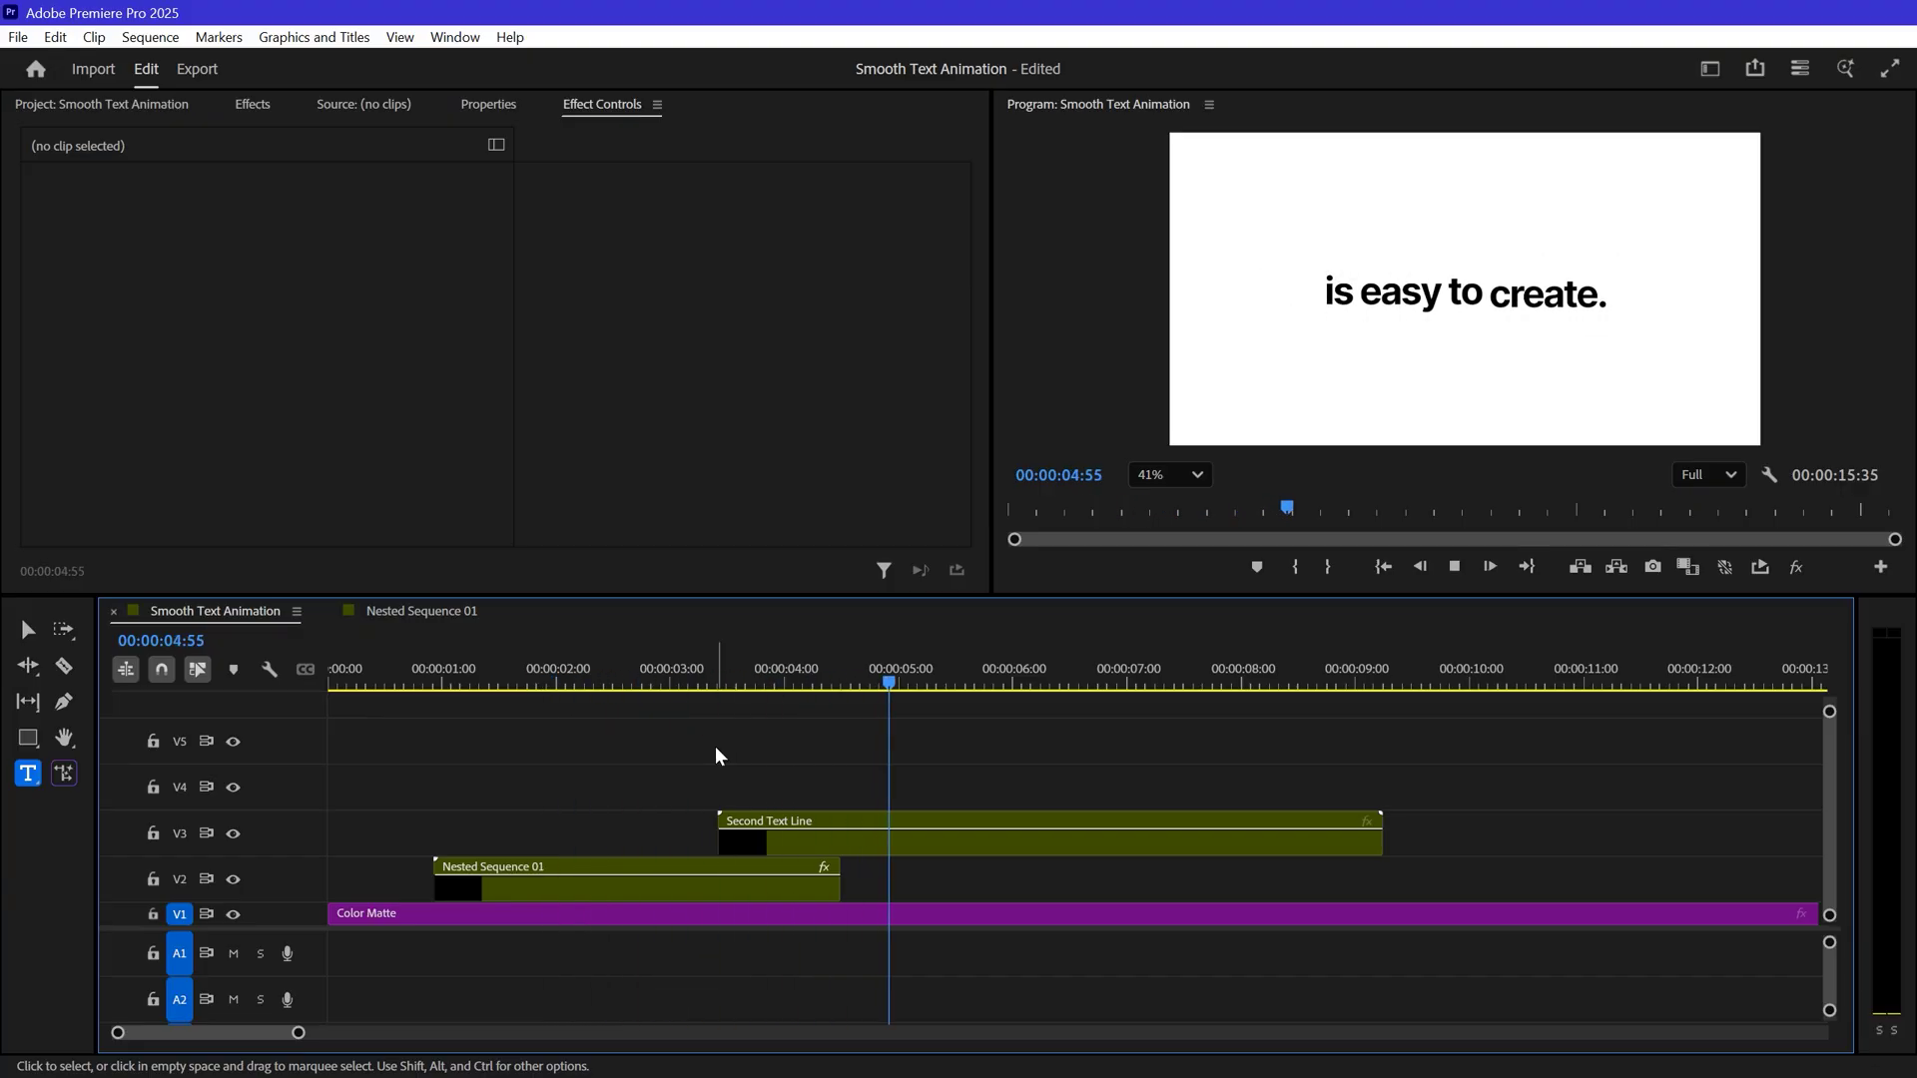
Step: Copy the Transform effect from Nested Sequence 01 and paste it onto the Second Text Line clip
click(629, 881)
scroll(581, 398, down, 3)
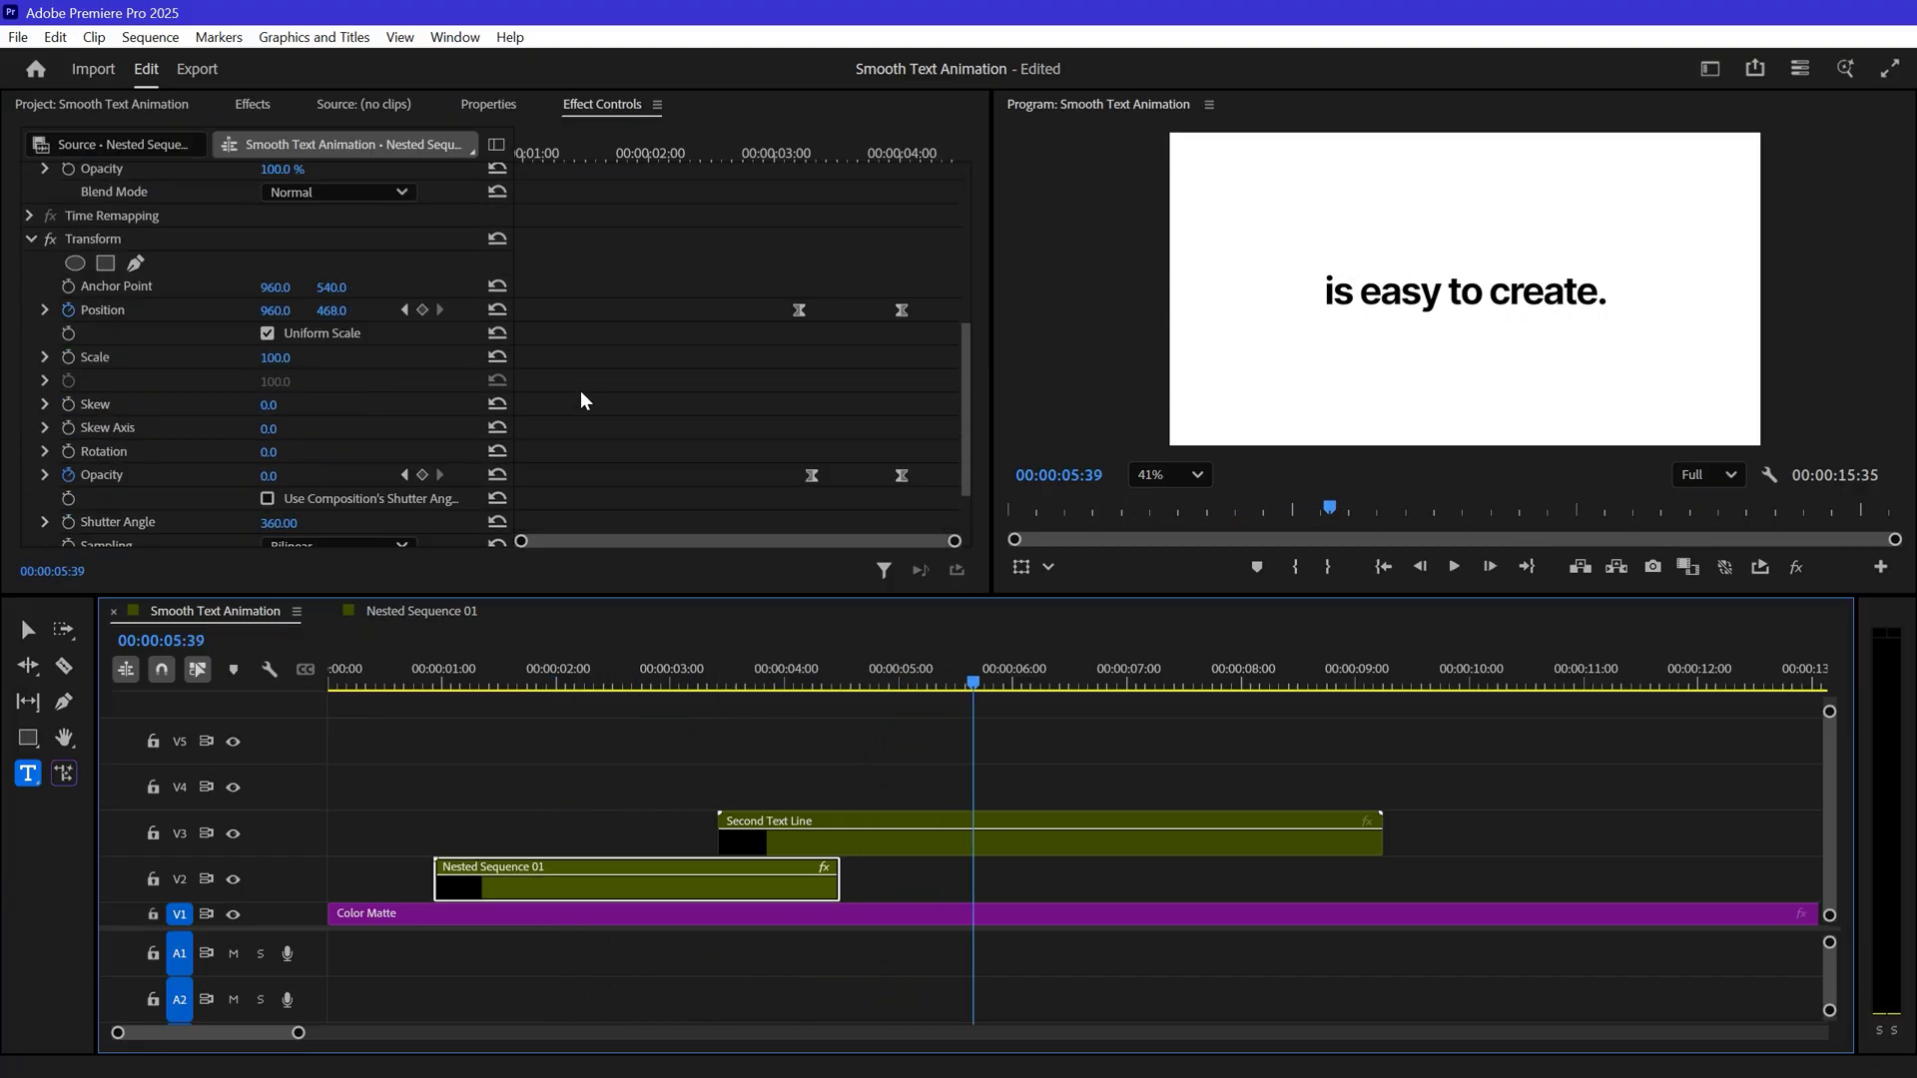
right_click(126, 239)
click(181, 345)
click(862, 843)
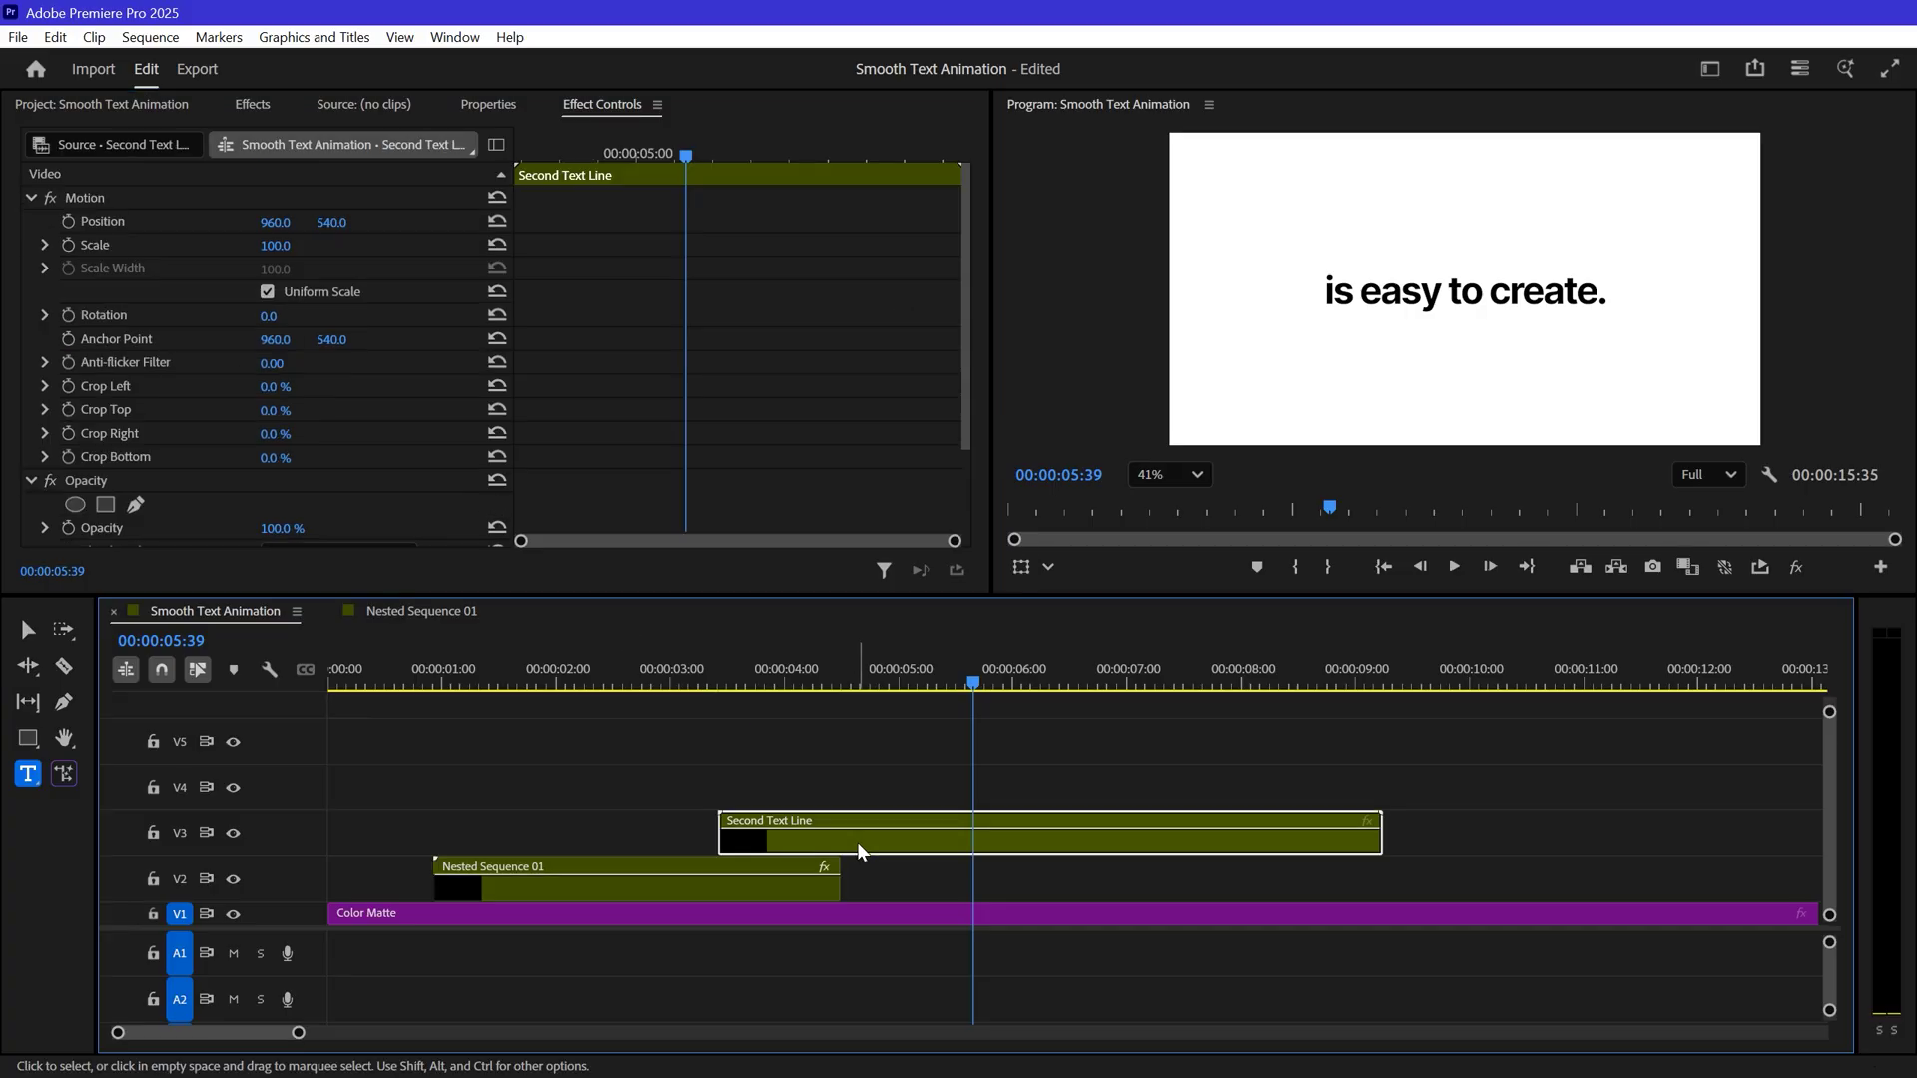
right_click(446, 383)
click(497, 501)
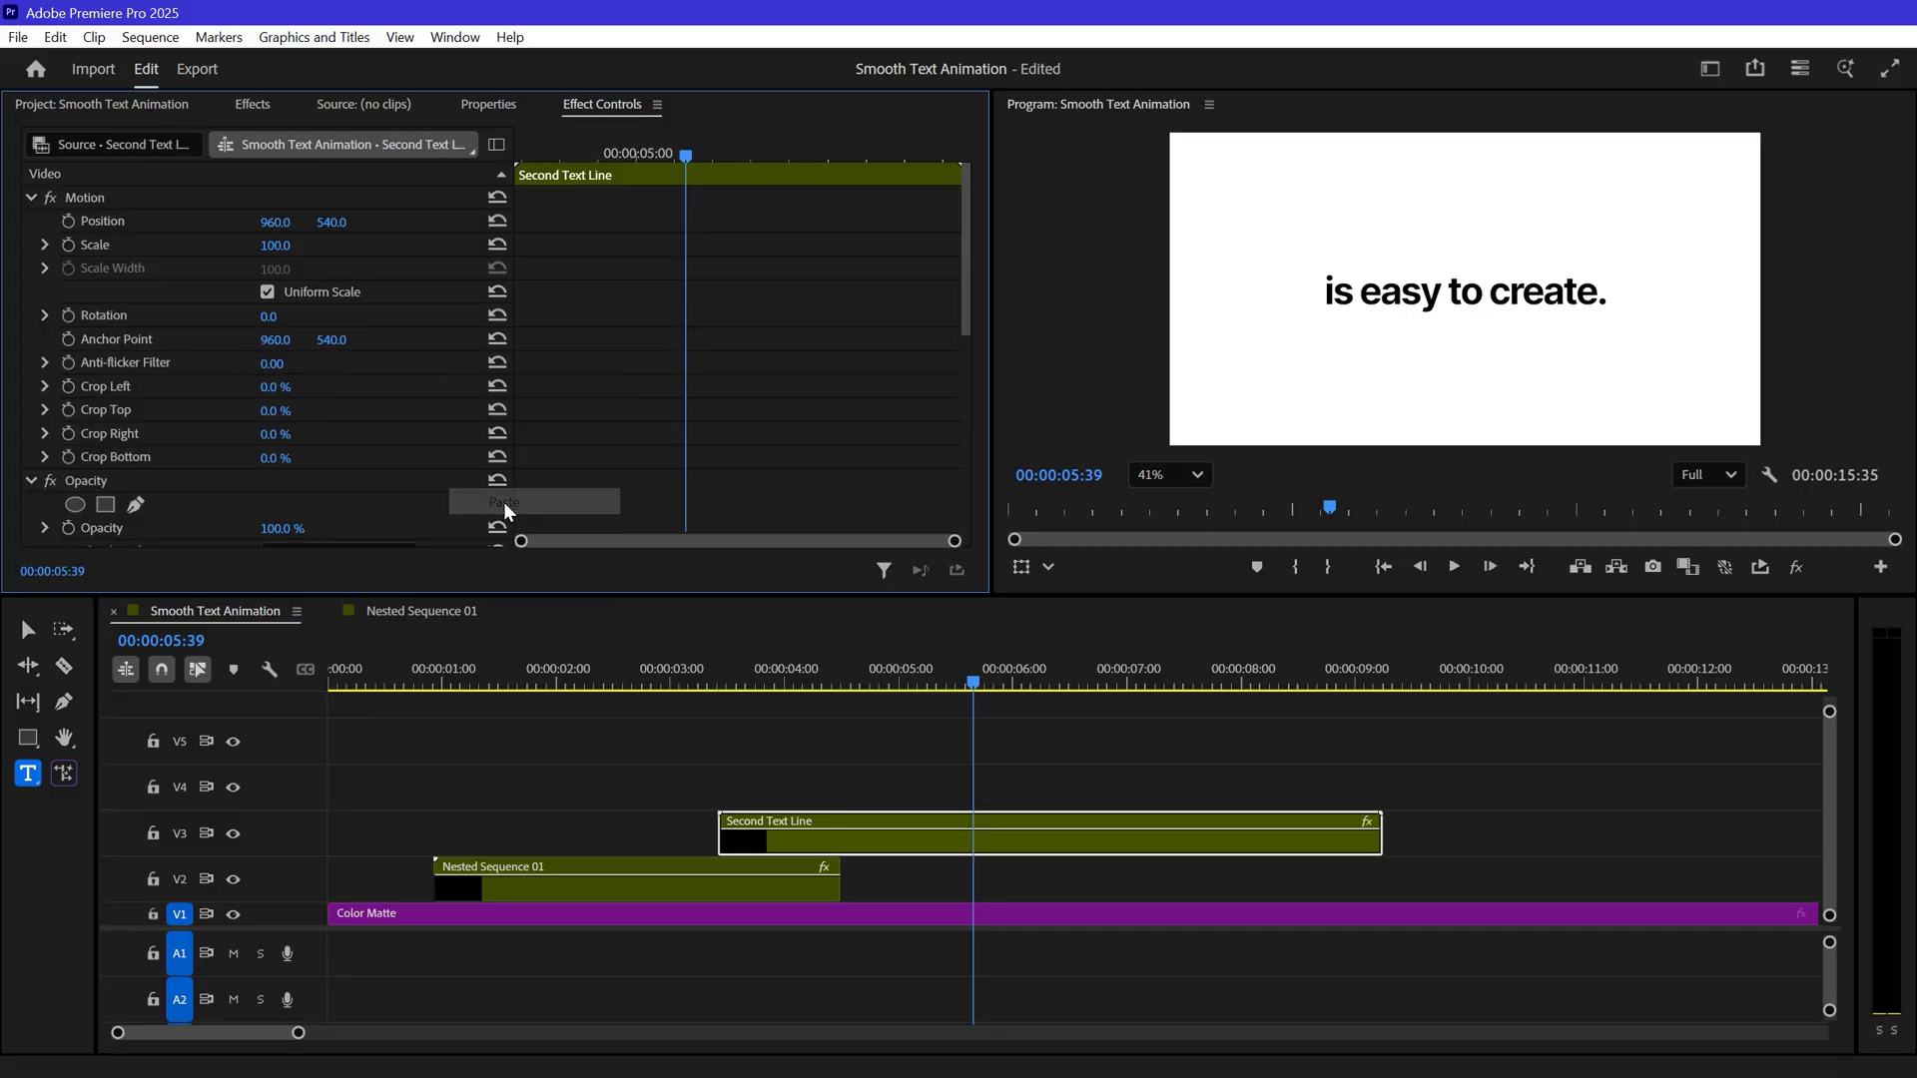
Step: Play back the transition from the nested title into 'is easy to create.', then deselect the clip
click(705, 677)
key(space)
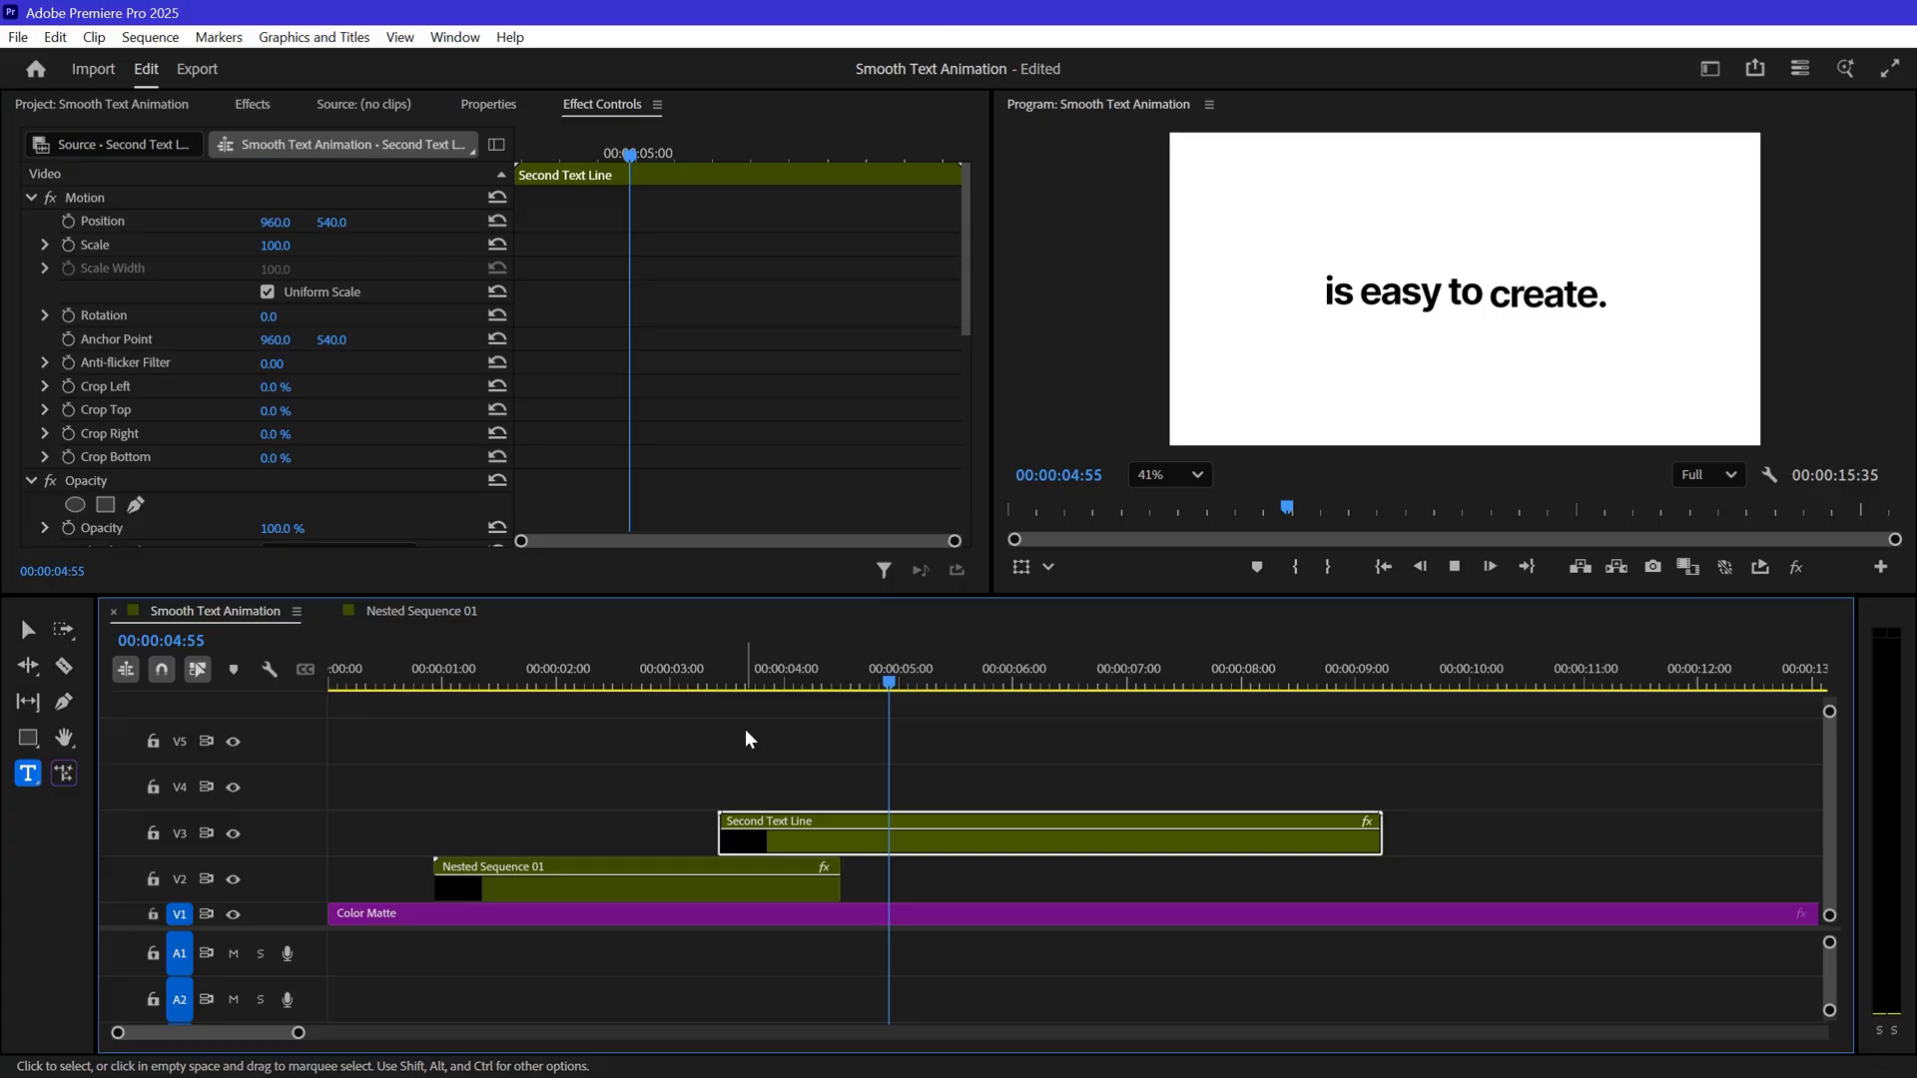
key(space)
click(802, 739)
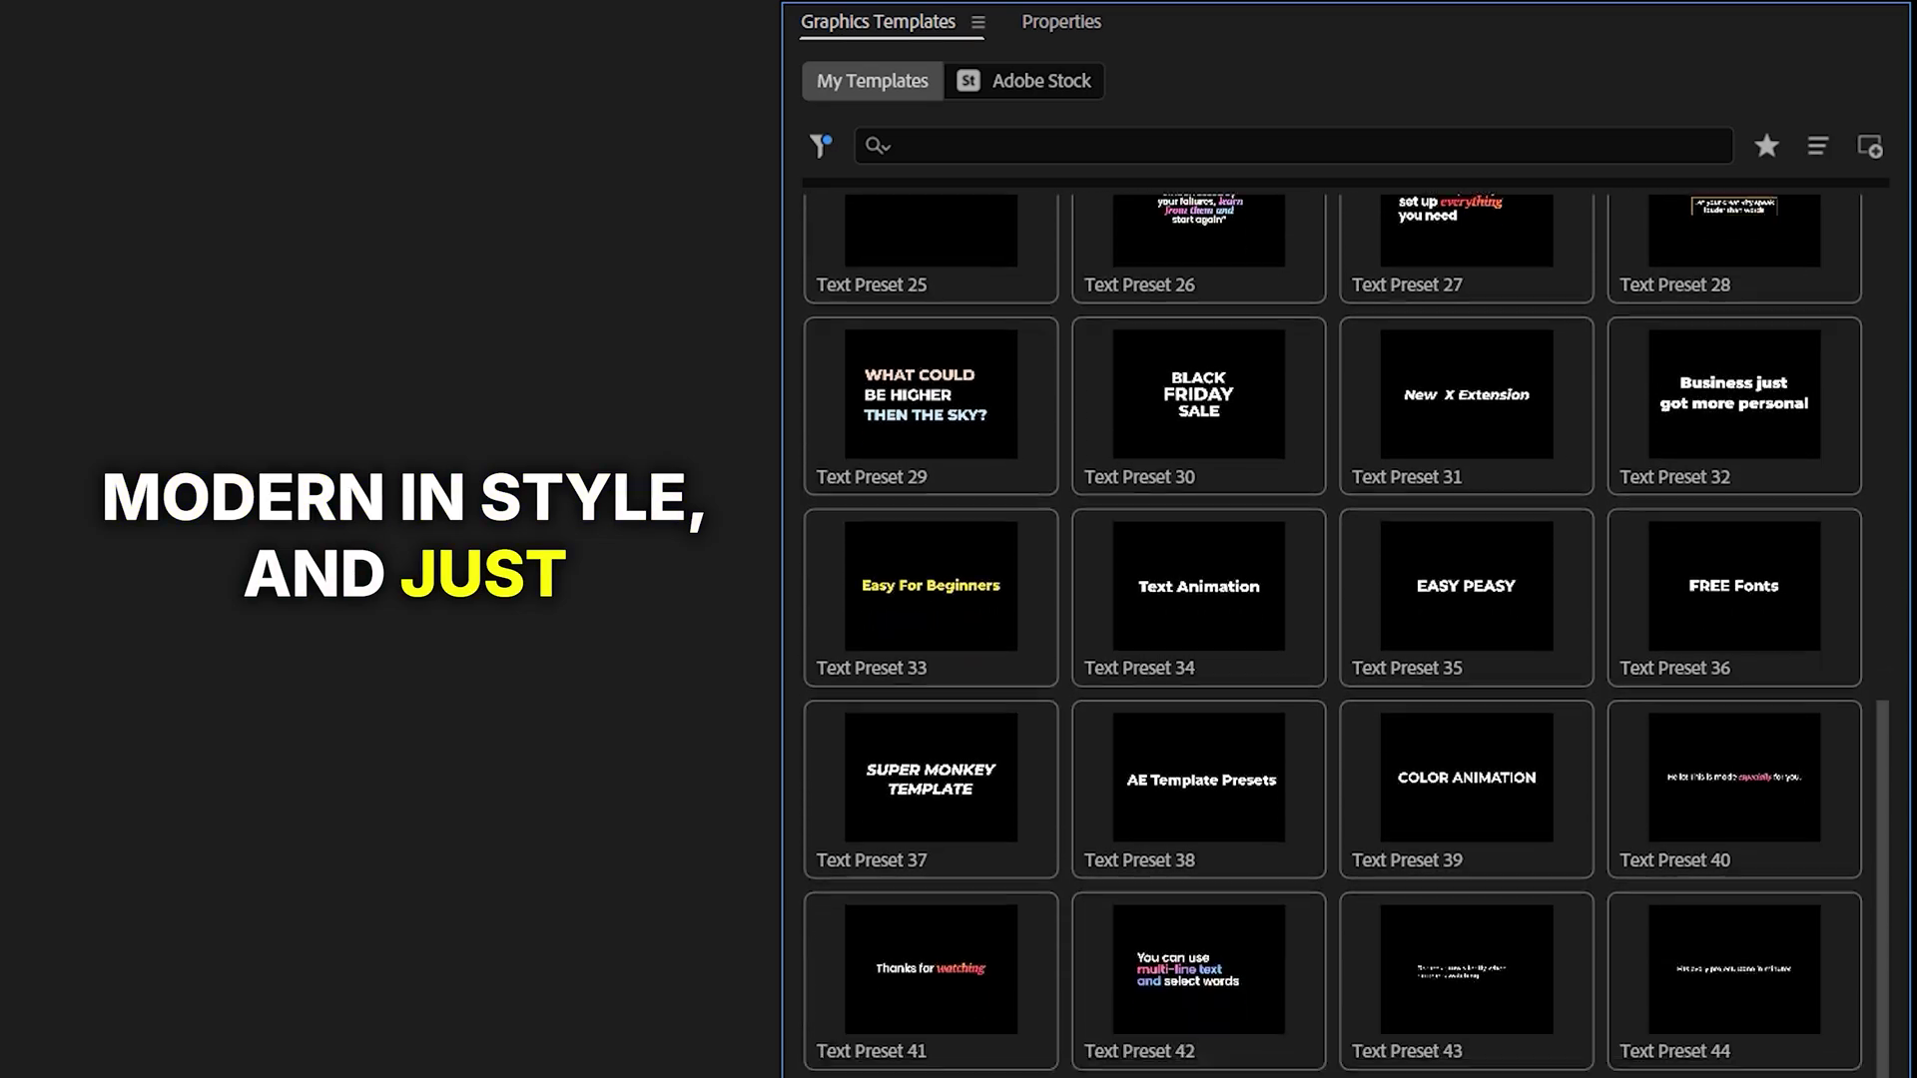
scroll(1333, 635, down, 2)
scroll(1333, 635, down, 2)
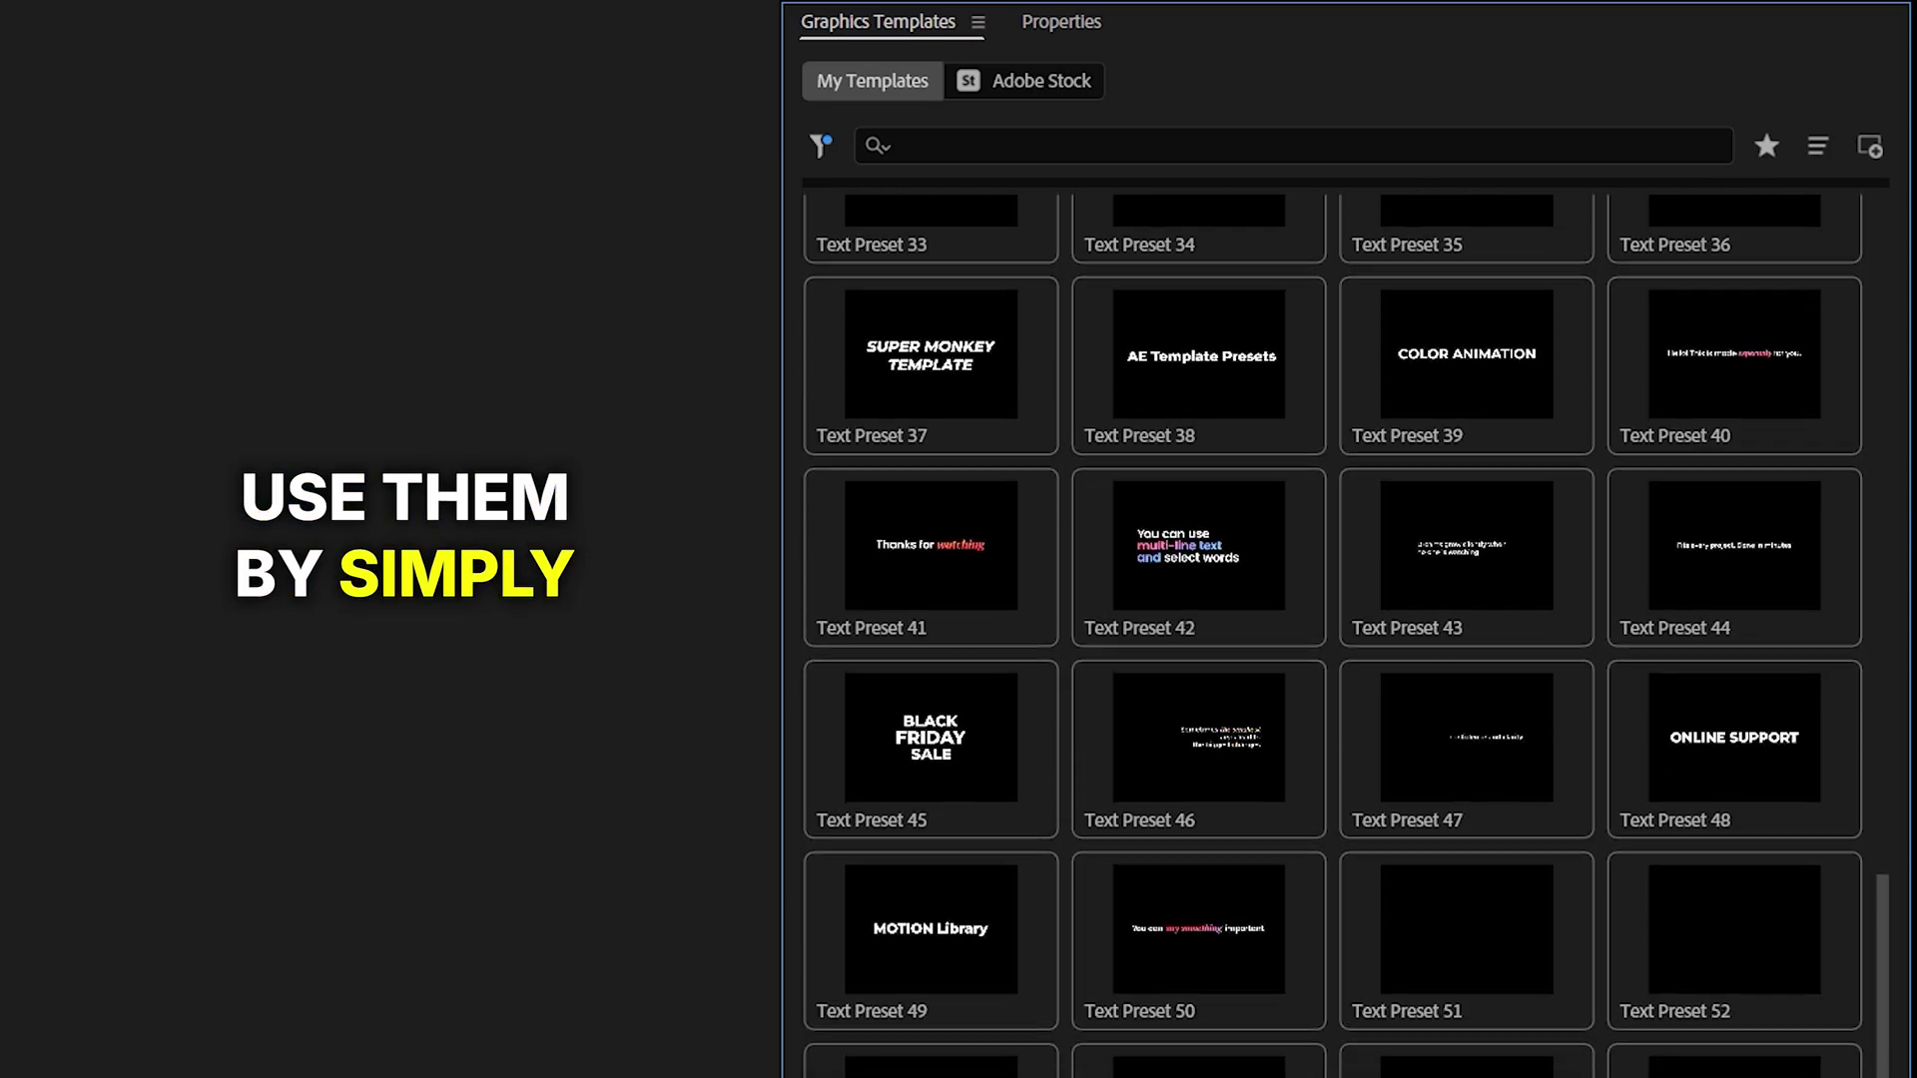